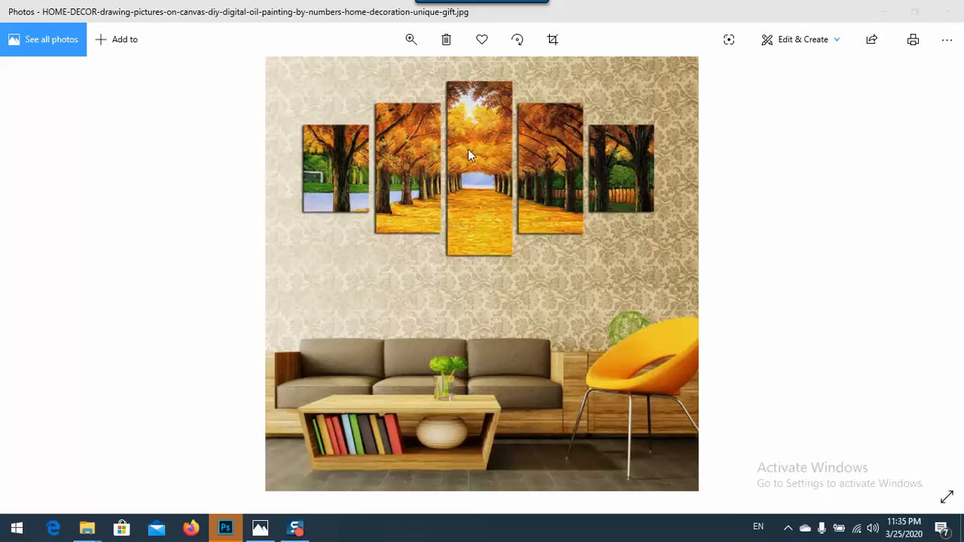
Step: Switch to Photoshop and start a new document based on the A4 print preset
{"action": "left_click", "coordinate": [225, 527]}
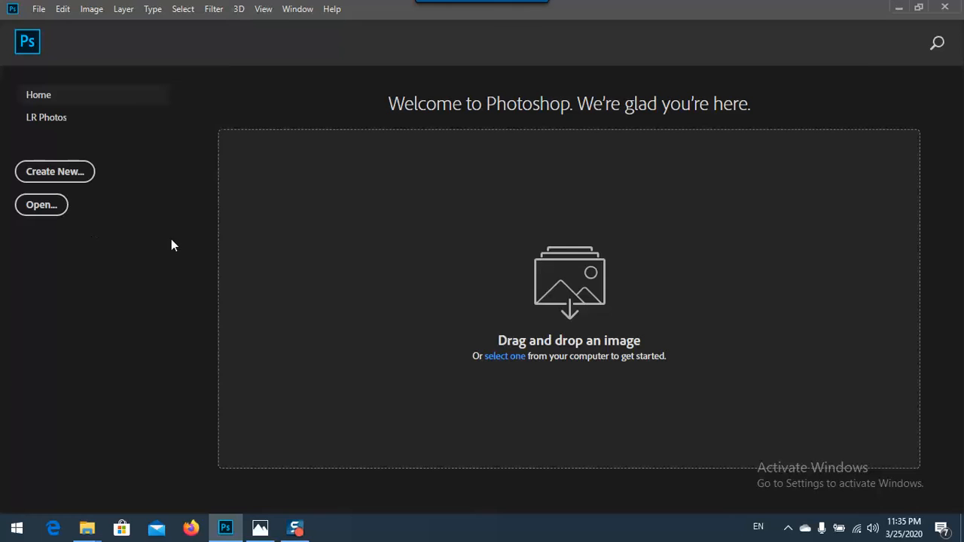
{"action": "key", "text": "ctrl+n"}
{"action": "left_click_drag", "start_coordinate": [444, 64], "coordinate": [432, 42]}
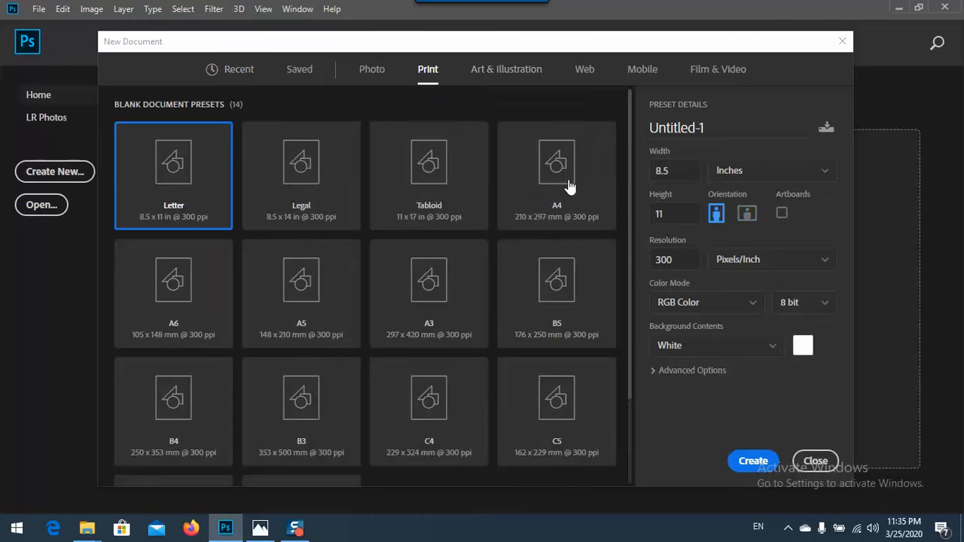
{"action": "left_click", "coordinate": [745, 173]}
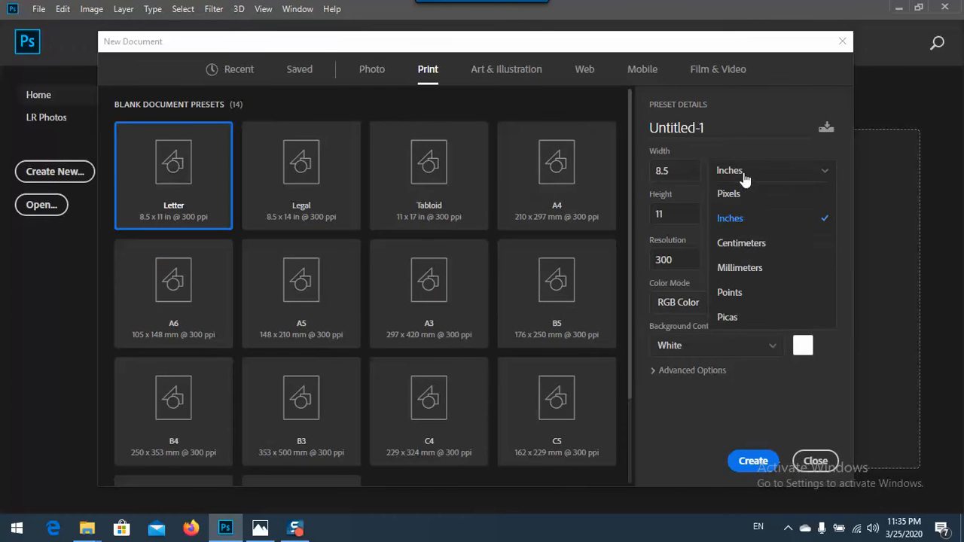
{"action": "left_click", "coordinate": [752, 244]}
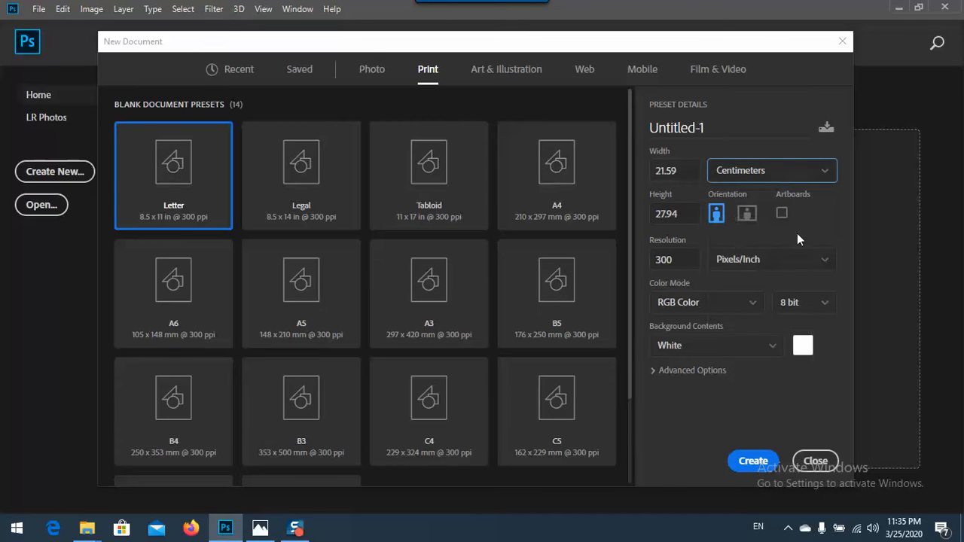
{"action": "left_click", "coordinate": [553, 183]}
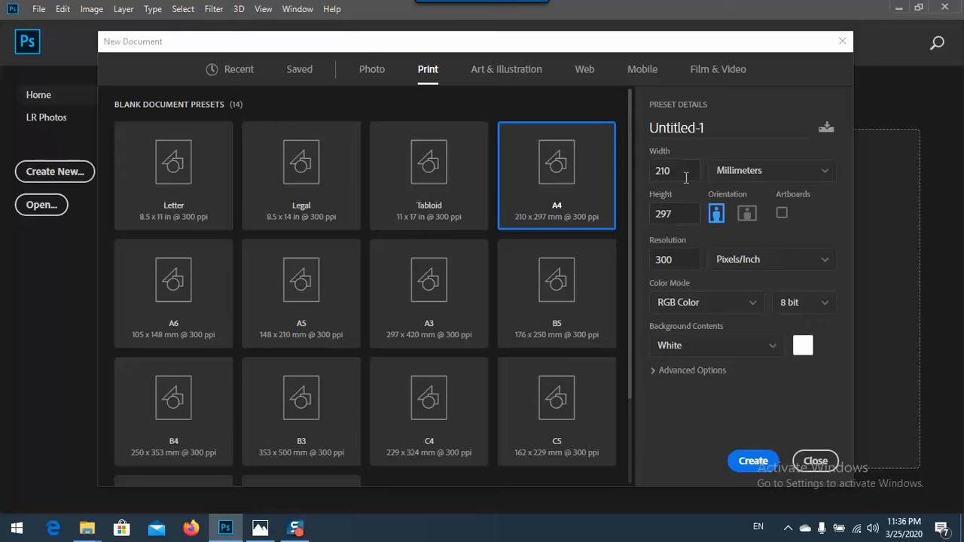
Step: Set the new document's size units to centimeters and its orientation to landscape
{"action": "left_click_drag", "start_coordinate": [685, 177], "coordinate": [633, 176]}
{"action": "left_click", "coordinate": [753, 173]}
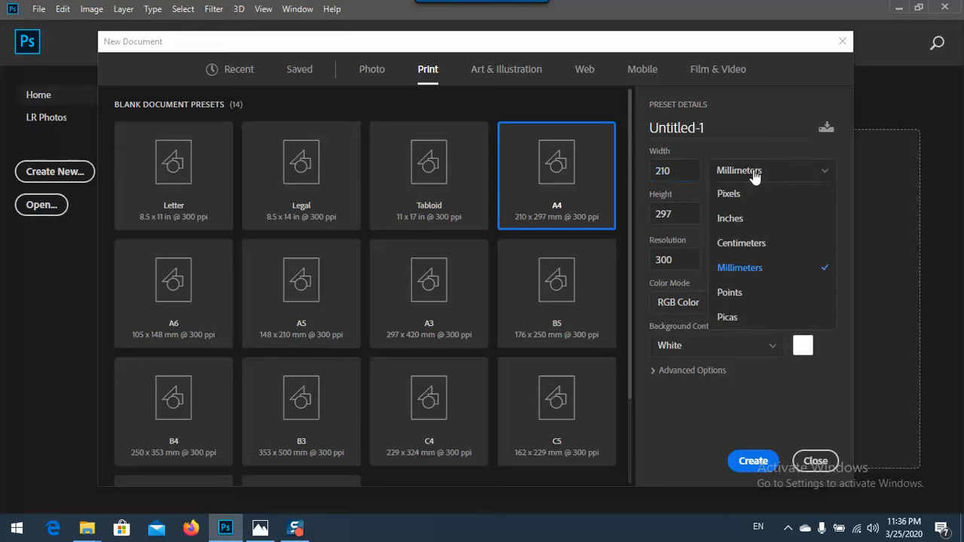
{"action": "left_click", "coordinate": [759, 243]}
{"action": "left_click", "coordinate": [686, 171]}
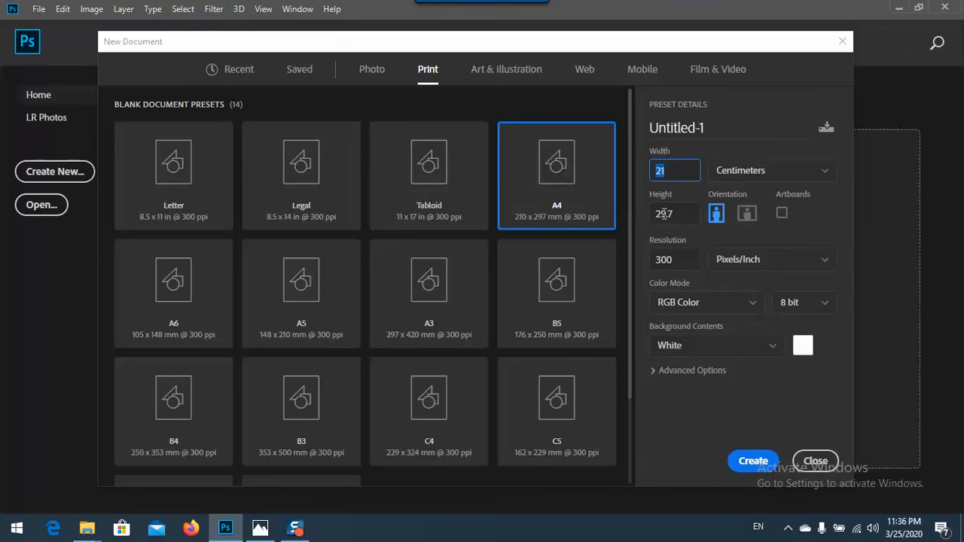
{"action": "left_click", "coordinate": [747, 216]}
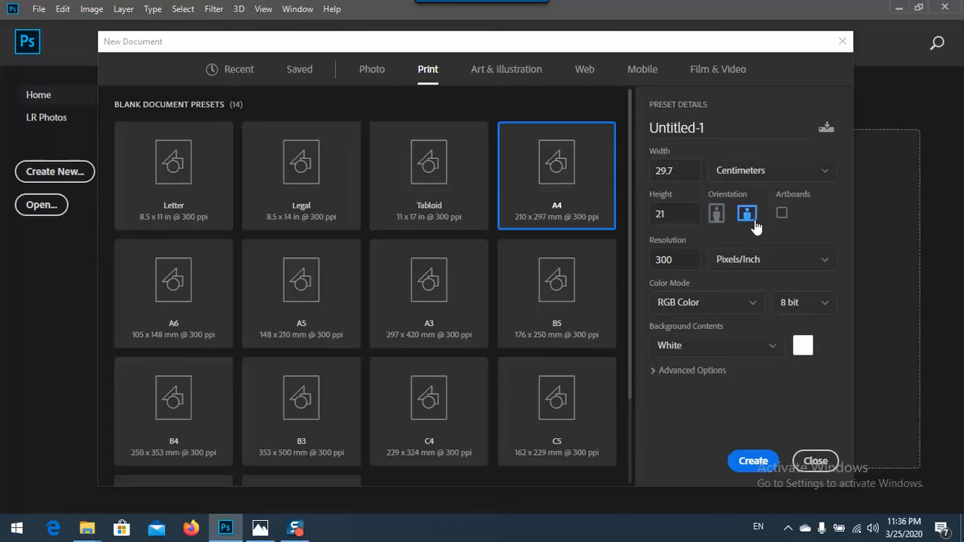
Step: Set the new document's width to 1200 cm and height to 80 cm
{"action": "left_click_drag", "start_coordinate": [678, 172], "coordinate": [611, 185]}
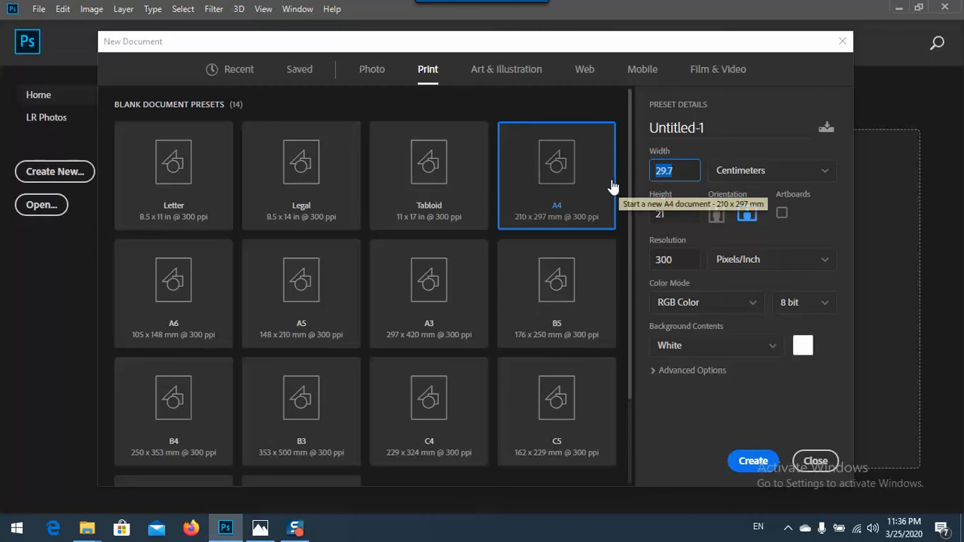
{"action": "type", "text": "12"}
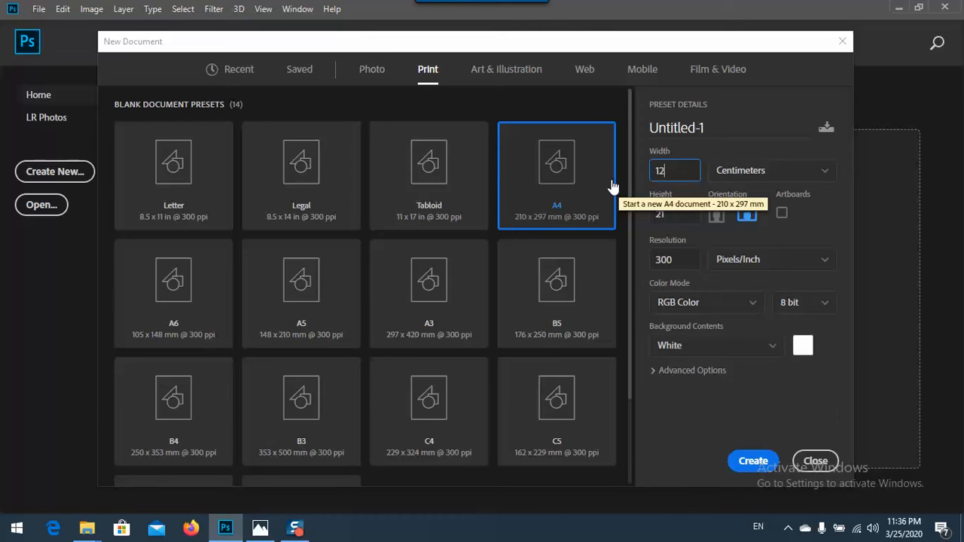
{"action": "type", "text": "00"}
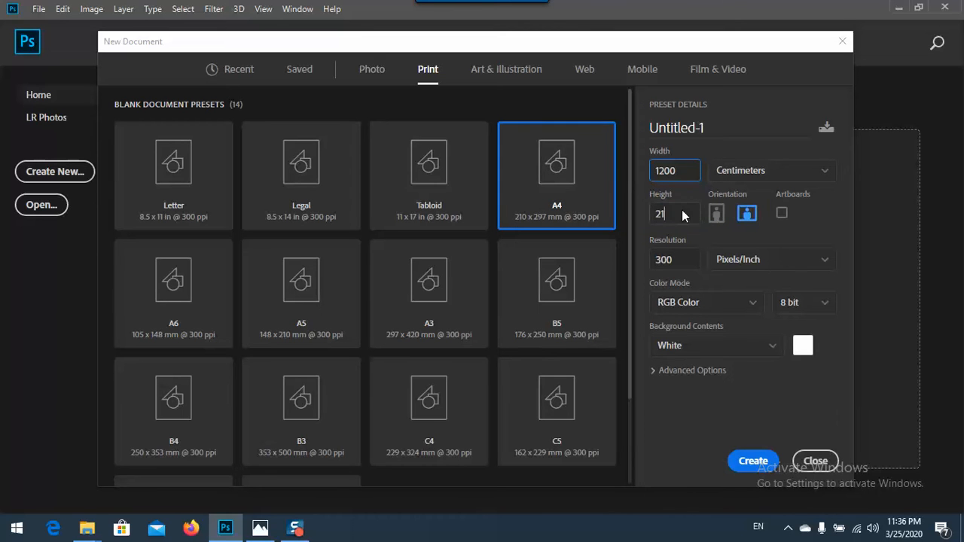
{"action": "left_click", "coordinate": [682, 215]}
{"action": "type", "text": "80"}
Step: Set the new document's width to 150 cm and height to 100 cm
{"action": "left_click", "coordinate": [676, 170]}
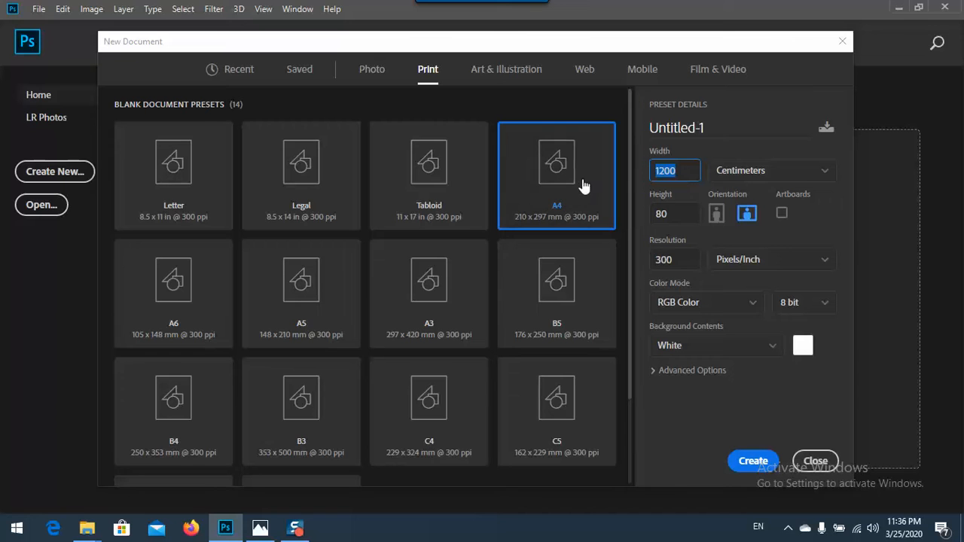
{"action": "type", "text": "1500"}
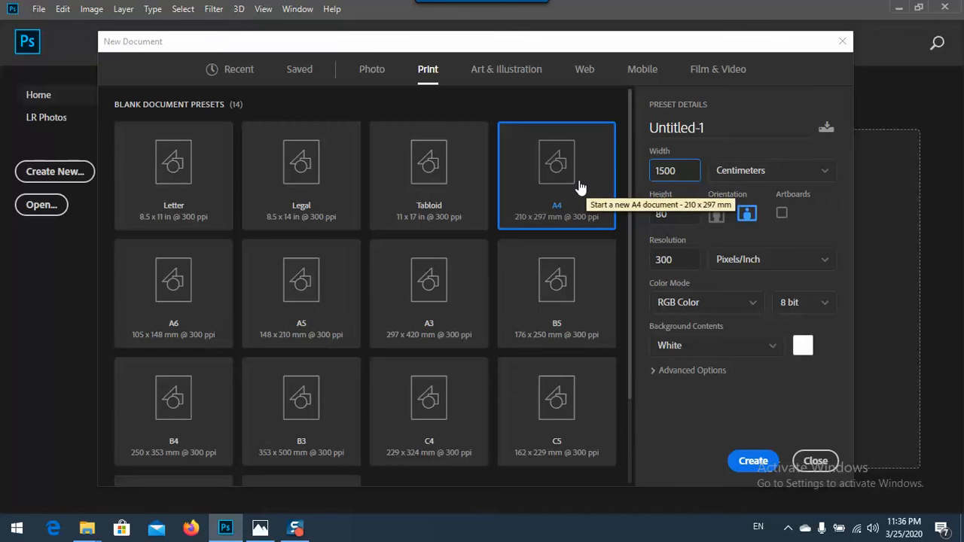
{"action": "left_click", "coordinate": [691, 219]}
{"action": "type", "text": "100"}
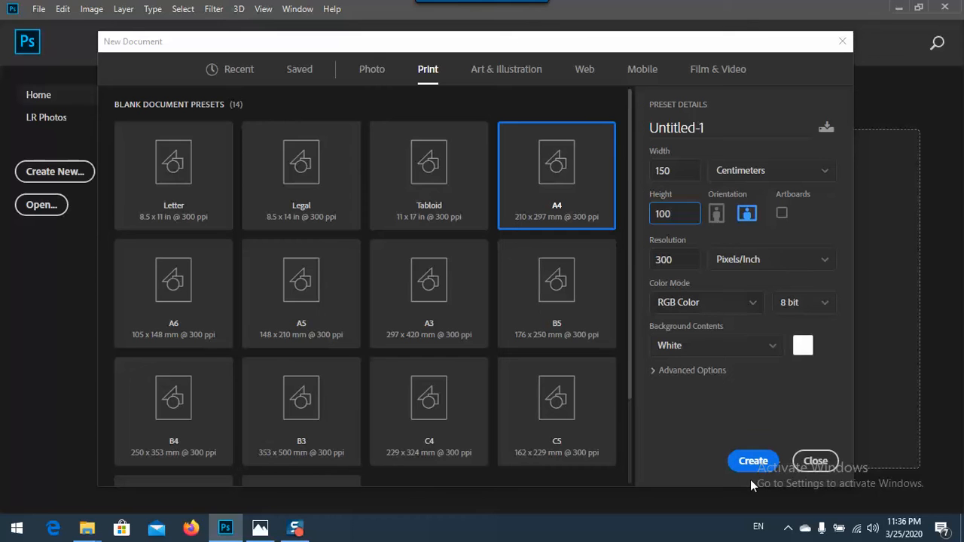
Step: Set the resolution to 400 pixels/inch and create the document
{"action": "left_click", "coordinate": [678, 259]}
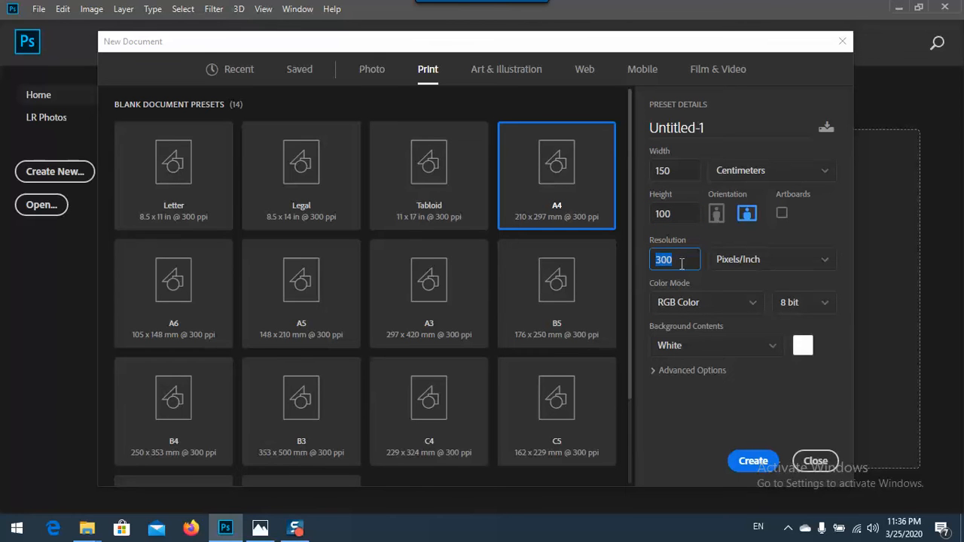
{"action": "left_click", "coordinate": [739, 262]}
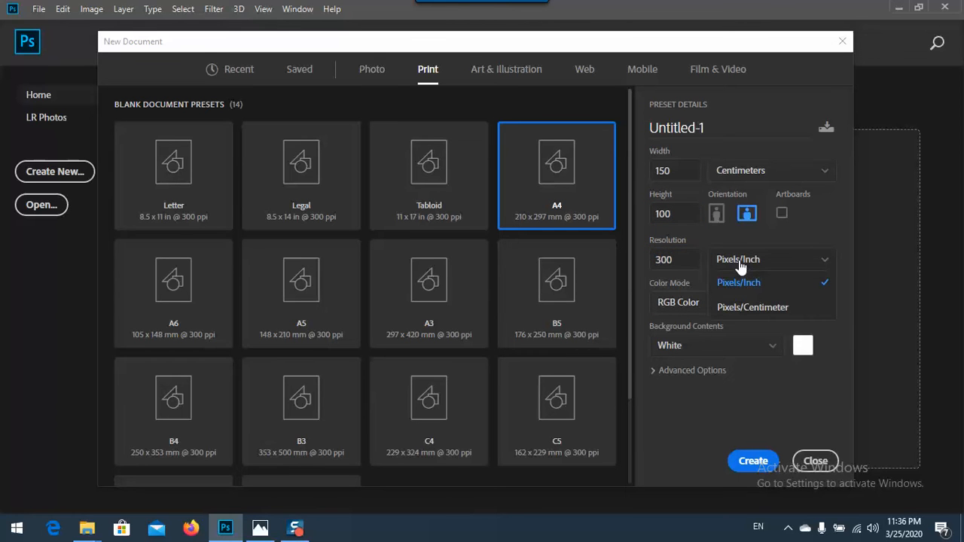
{"action": "left_click", "coordinate": [655, 260]}
{"action": "type", "text": "4"}
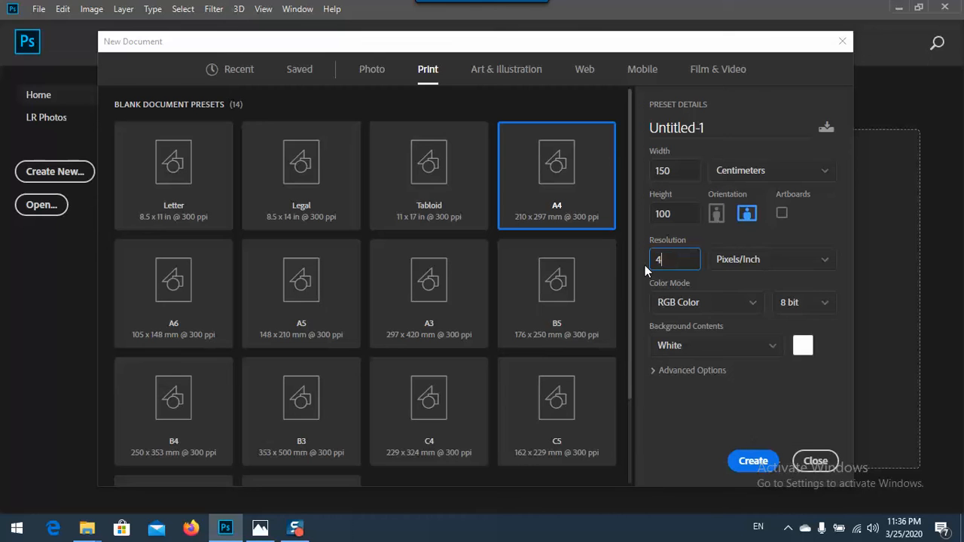
{"action": "type", "text": "00"}
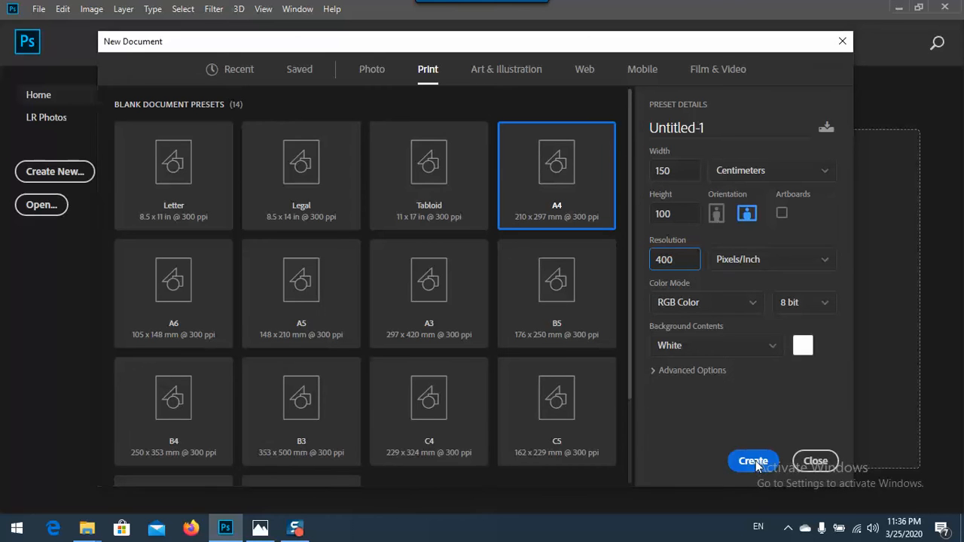
{"action": "left_click", "coordinate": [755, 462]}
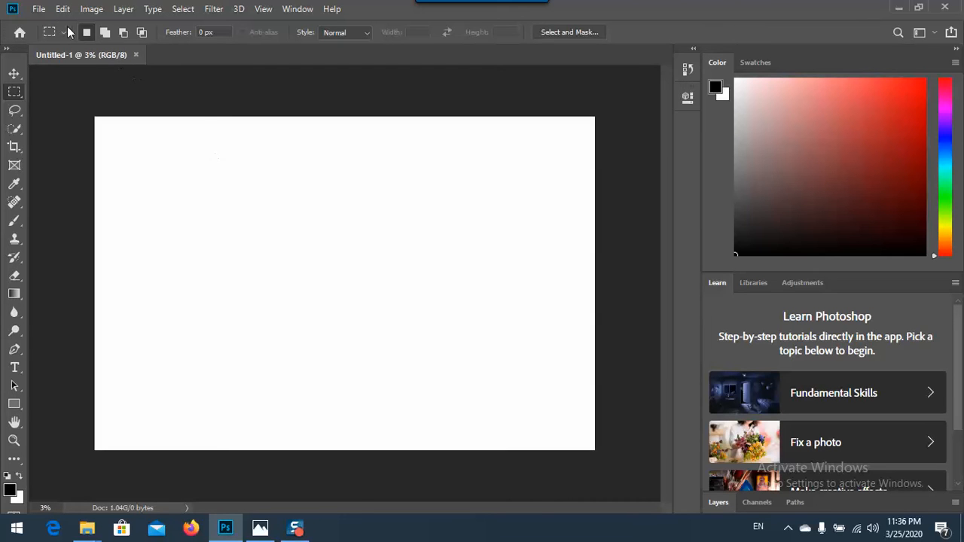
Step: Open the image Desktop-HD-Nature-Wallpapers-1 from New folder on the Desktop
{"action": "left_click", "coordinate": [38, 8]}
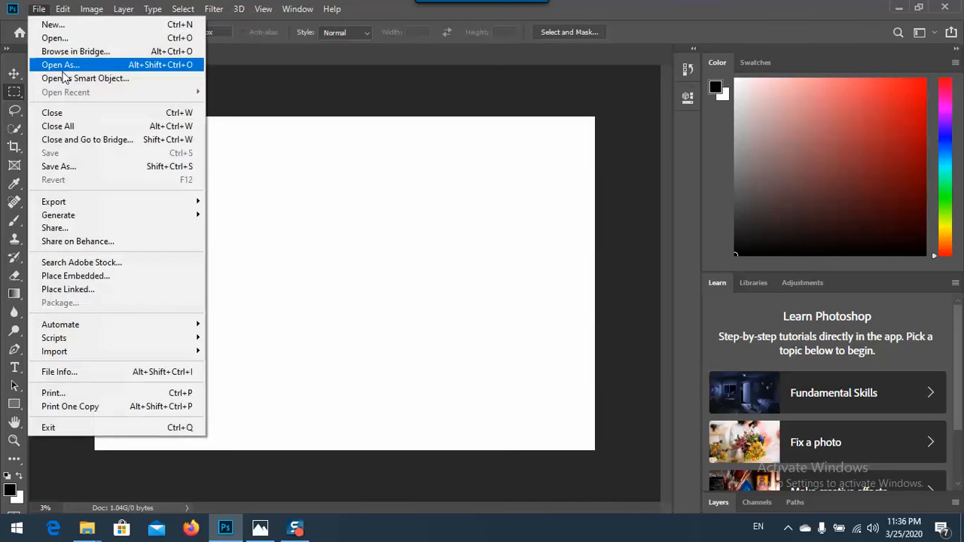
{"action": "left_click", "coordinate": [58, 38]}
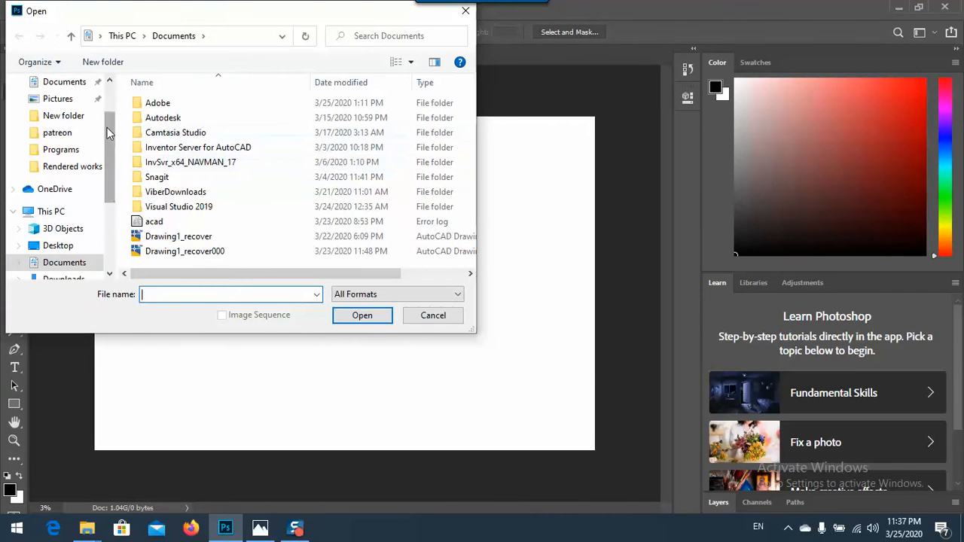
{"action": "scroll", "coordinate": [75, 184], "scroll_direction": "down", "scroll_amount": 2}
{"action": "left_click", "coordinate": [51, 143]}
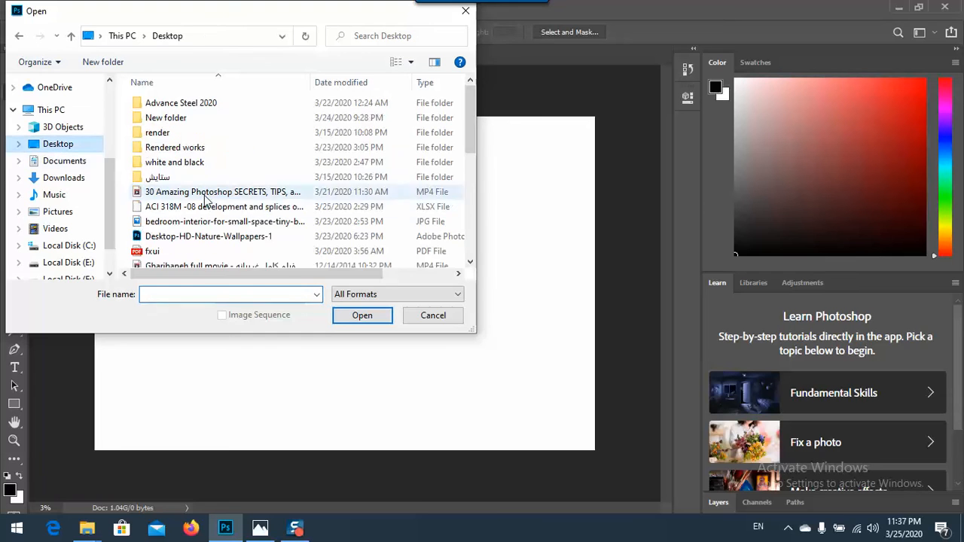
{"action": "double_click", "coordinate": [167, 119]}
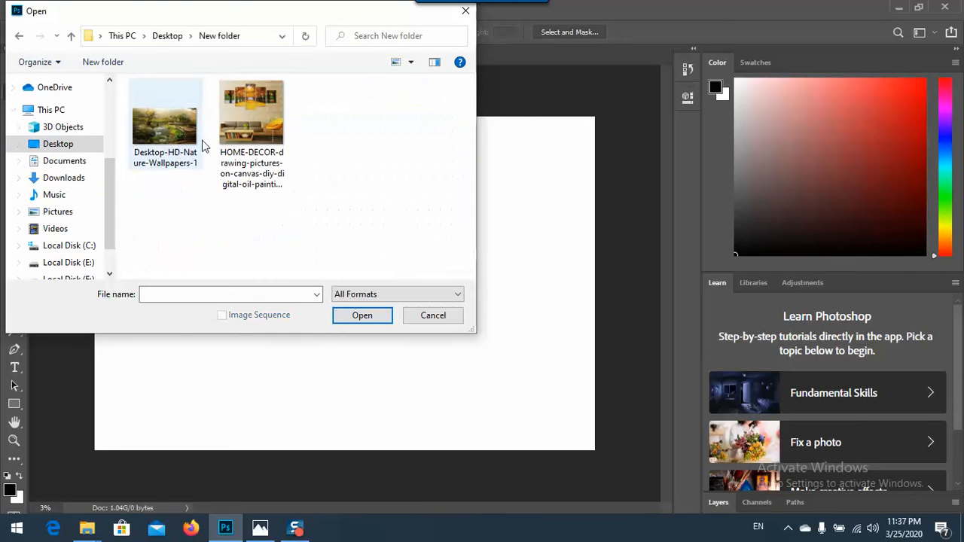
{"action": "double_click", "coordinate": [172, 120]}
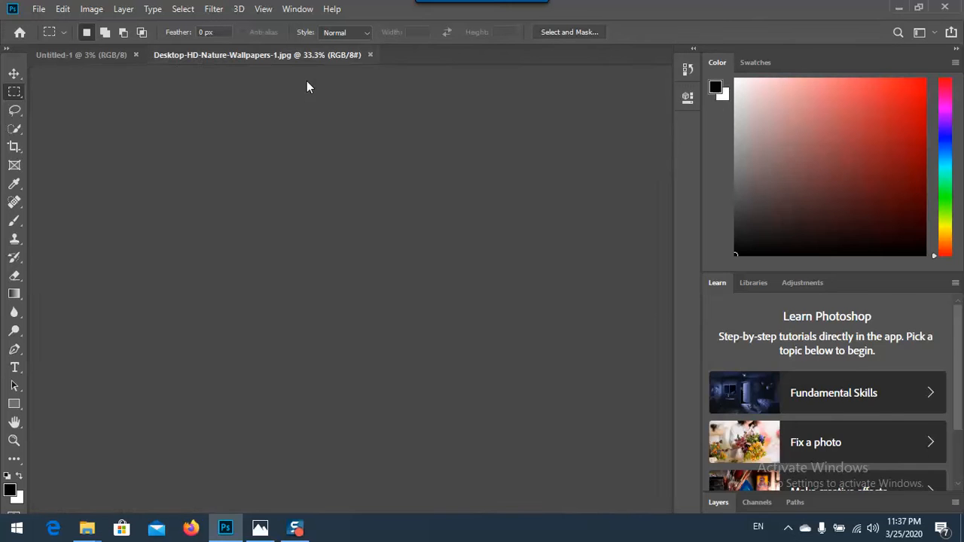
Step: Float the wallpaper image in its own window, copy it into the Untitled-1 document with the Move tool, and close the source image
{"action": "left_click_drag", "start_coordinate": [307, 86], "coordinate": [527, 128]}
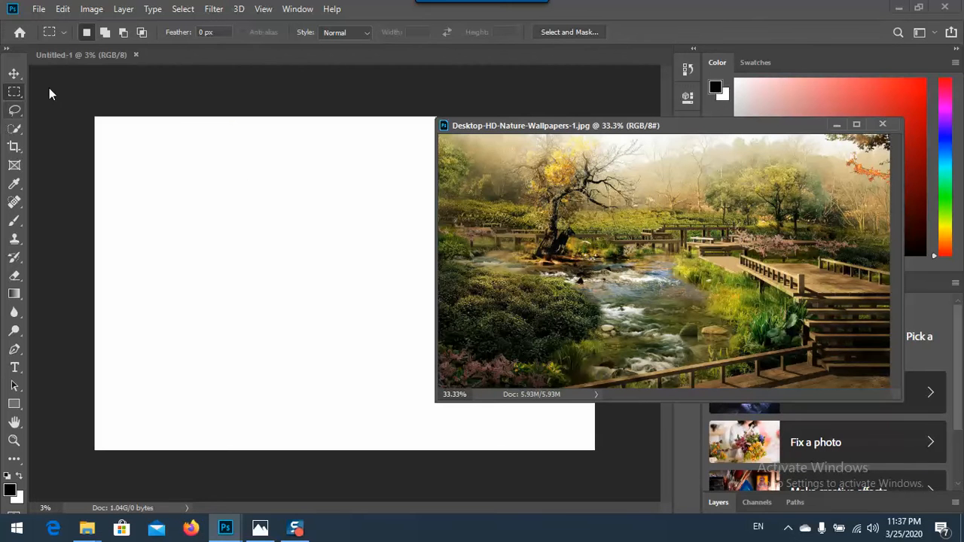
{"action": "left_click", "coordinate": [15, 73]}
{"action": "left_click_drag", "start_coordinate": [599, 217], "coordinate": [319, 251]}
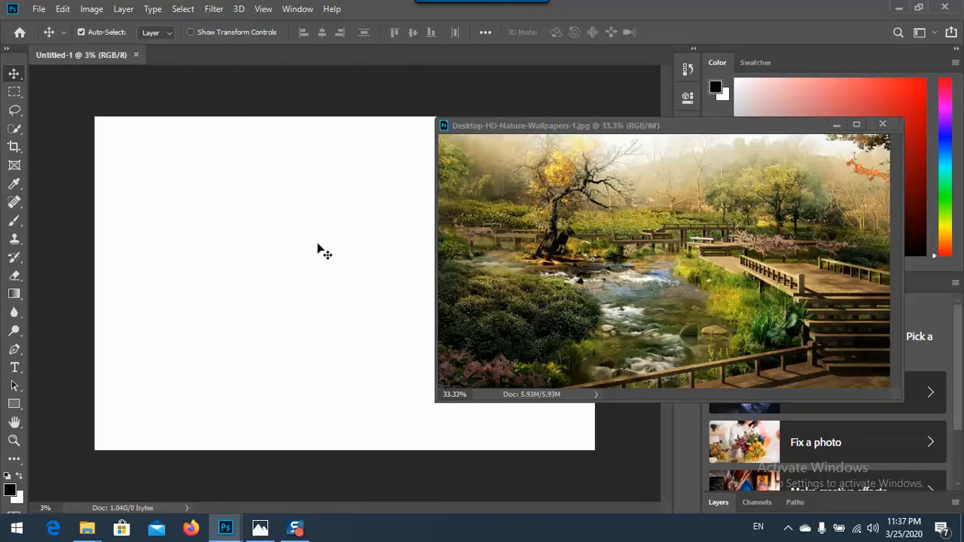
{"action": "left_click_drag", "start_coordinate": [736, 133], "coordinate": [380, 219]}
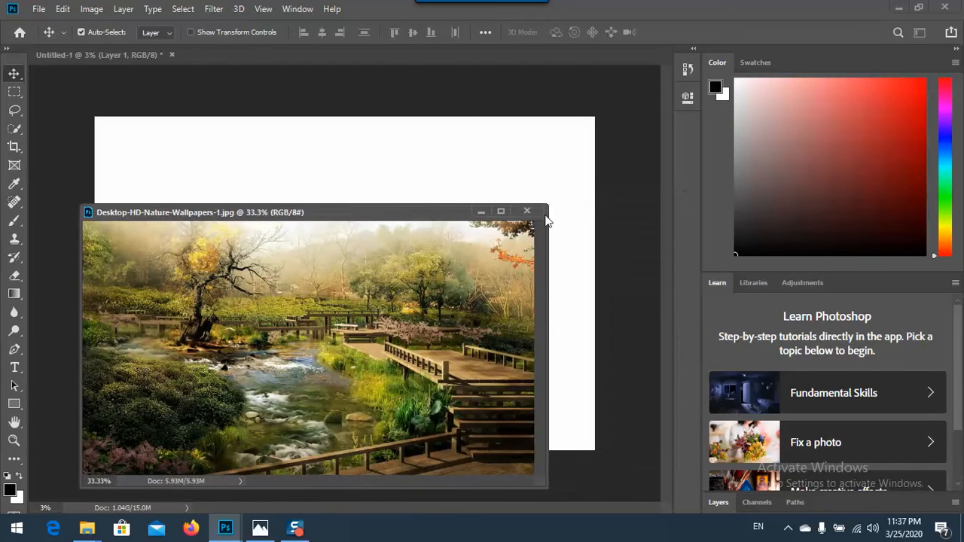
{"action": "left_click", "coordinate": [530, 210]}
Step: Show the transform controls, enlarge the nature picture to the full canvas width, and centre it vertically on the canvas
{"action": "left_click_drag", "start_coordinate": [324, 252], "coordinate": [171, 164]}
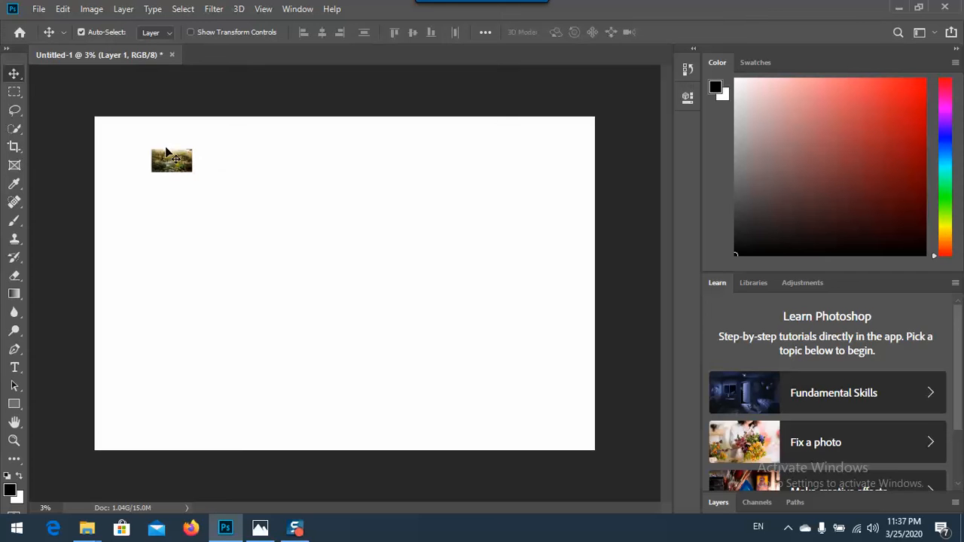
{"action": "left_click", "coordinate": [231, 33]}
{"action": "left_click_drag", "start_coordinate": [166, 167], "coordinate": [617, 358]}
{"action": "key", "text": "Return"}
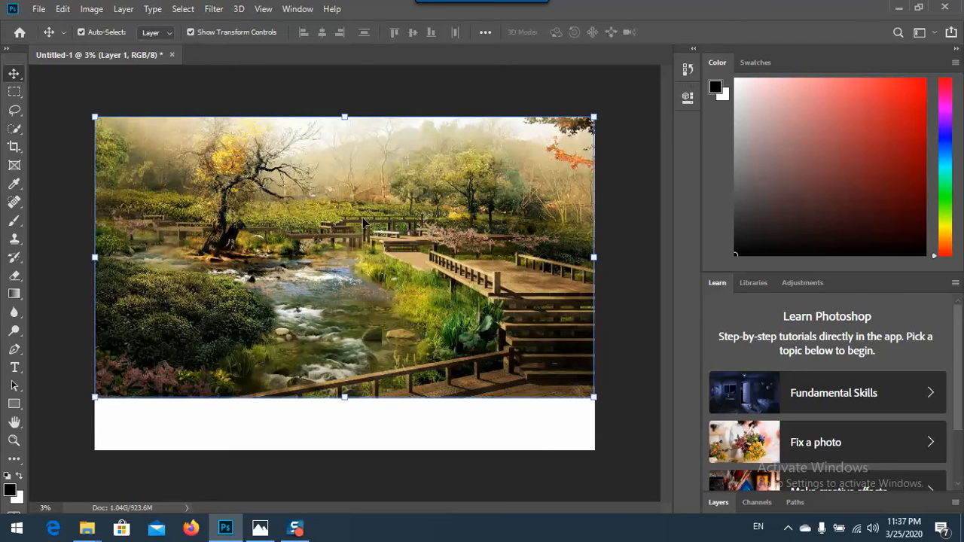
{"action": "left_click_drag", "start_coordinate": [352, 230], "coordinate": [353, 257]}
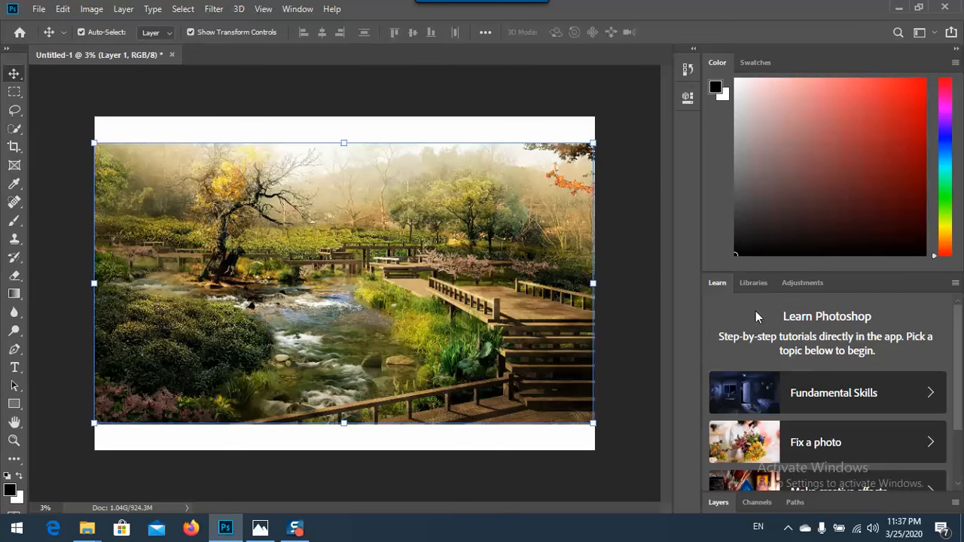
Step: Display the document's layer list and deselect the picture layer
{"action": "left_click", "coordinate": [300, 10]}
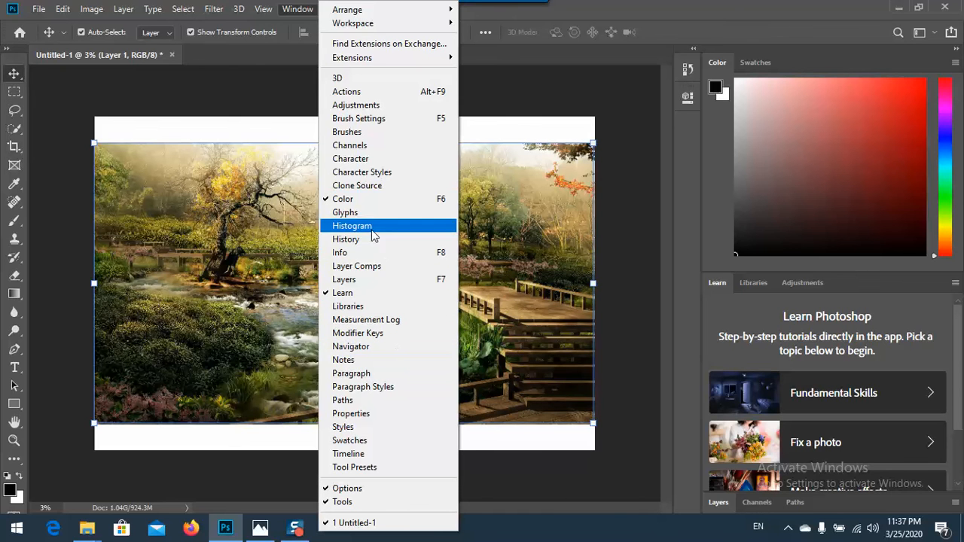
{"action": "left_click", "coordinate": [360, 281]}
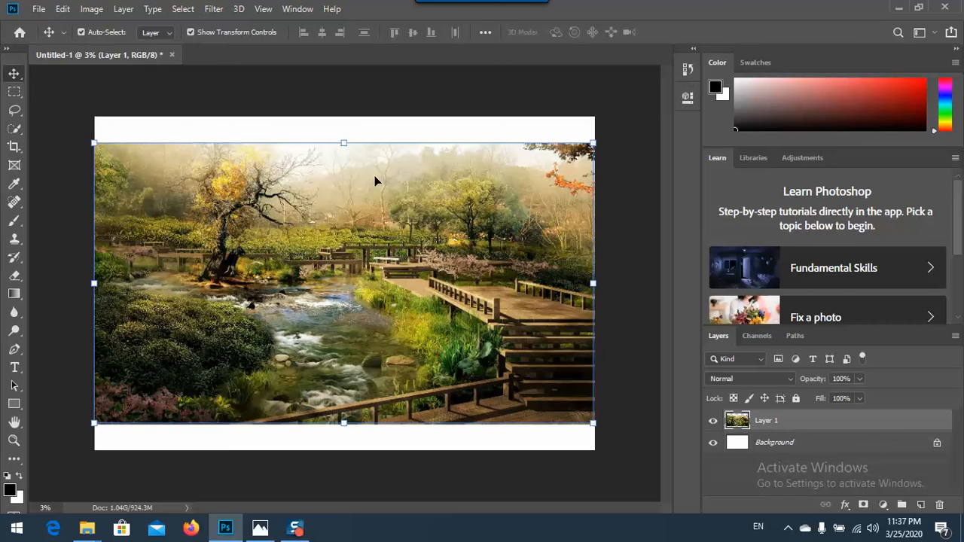
{"action": "left_click", "coordinate": [354, 127]}
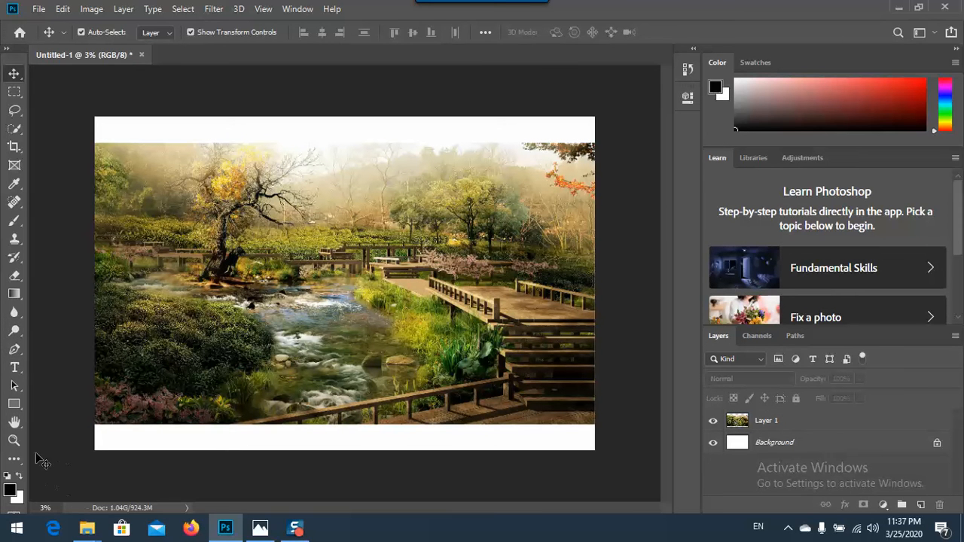
Step: Draw a black rectangle over the middle of the nature picture and set its size to 3000 px wide by 12000 px high
{"action": "left_click", "coordinate": [14, 405]}
{"action": "left_click_drag", "start_coordinate": [306, 179], "coordinate": [385, 413]}
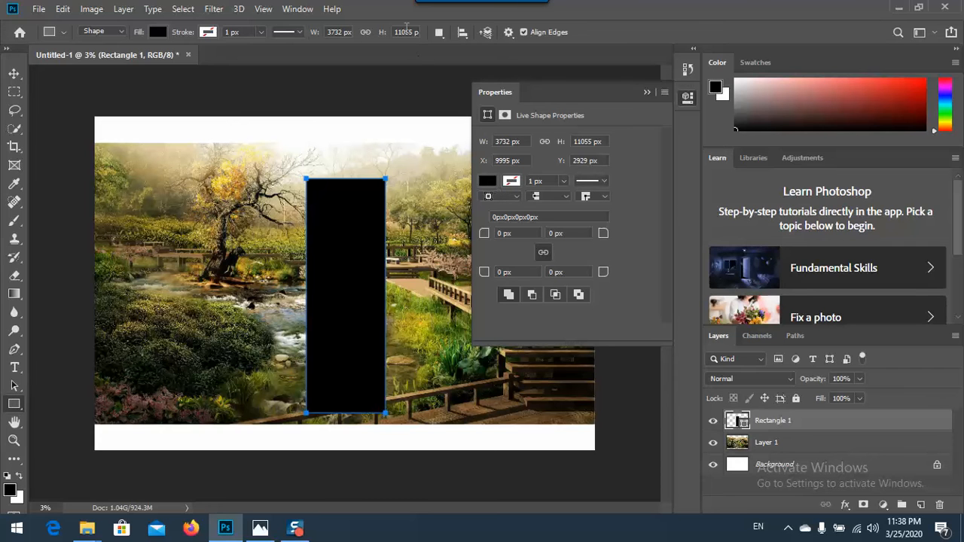
{"action": "left_click", "coordinate": [343, 34]}
{"action": "type", "text": "4000"}
{"action": "left_click", "coordinate": [411, 33]}
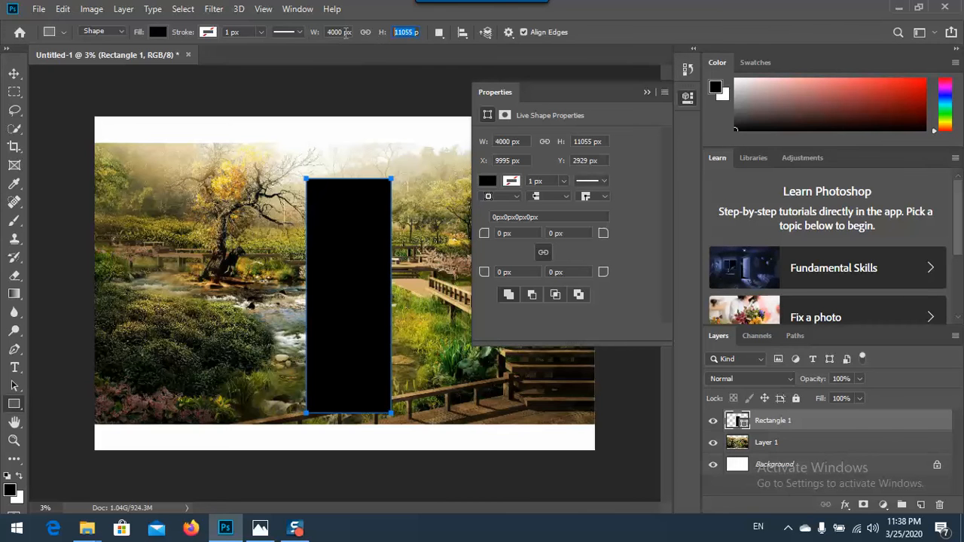
{"action": "left_click", "coordinate": [340, 33]}
{"action": "type", "text": "4"}
{"action": "key", "text": "Tab"}
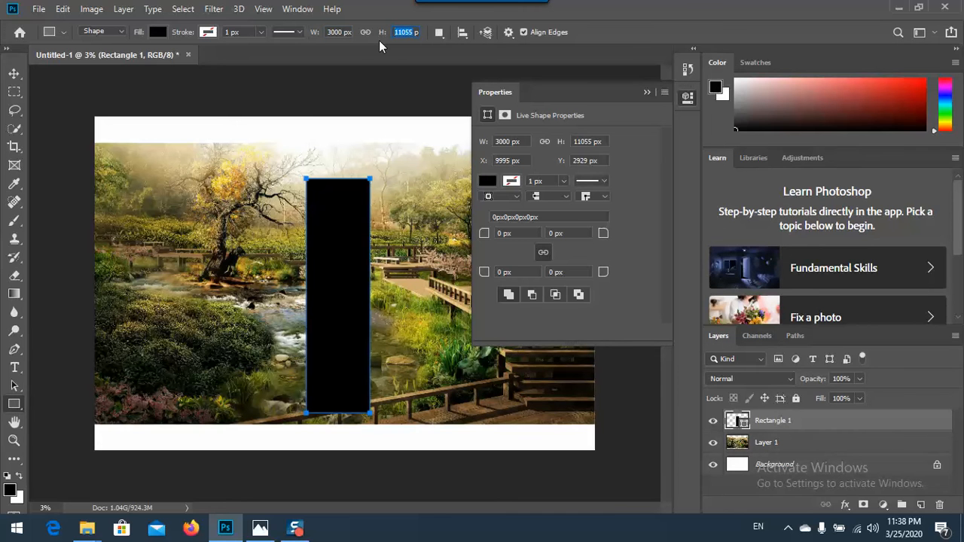
{"action": "type", "text": "12000"}
{"action": "key", "text": "Return"}
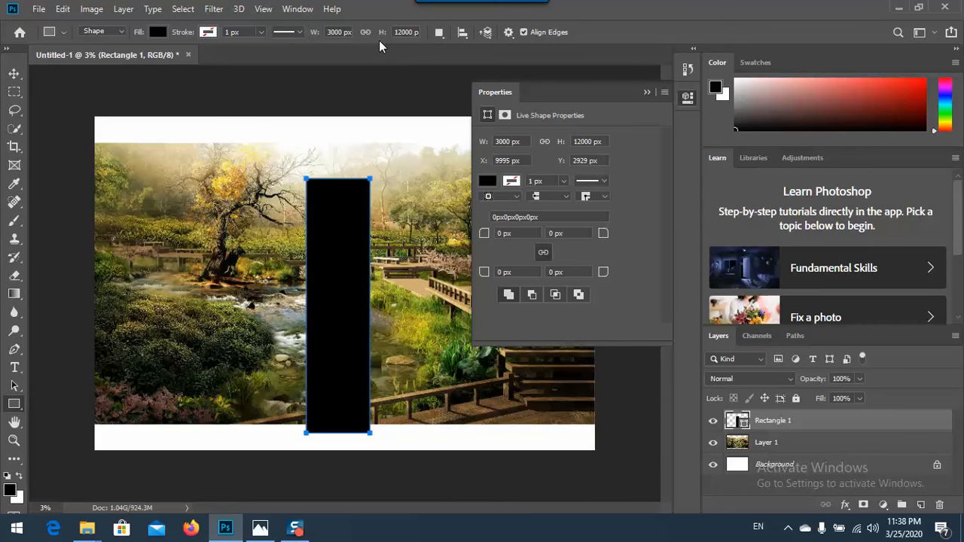
Step: Move the black rectangle up so it lies within the picture's height, and collapse the shape properties
{"action": "left_click", "coordinate": [14, 73]}
{"action": "left_click_drag", "start_coordinate": [347, 289], "coordinate": [344, 266]}
{"action": "left_click", "coordinate": [646, 93]}
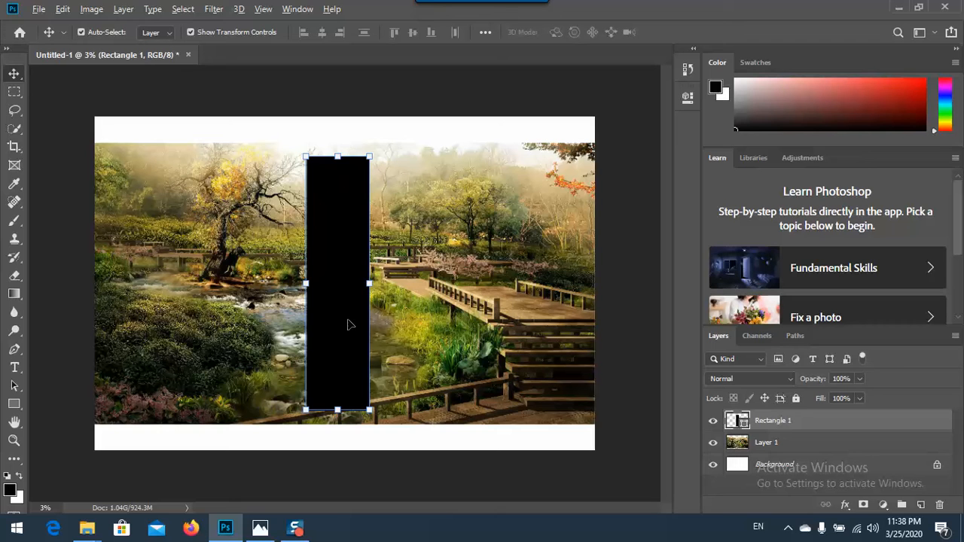
{"action": "left_click_drag", "start_coordinate": [346, 323], "coordinate": [273, 324]}
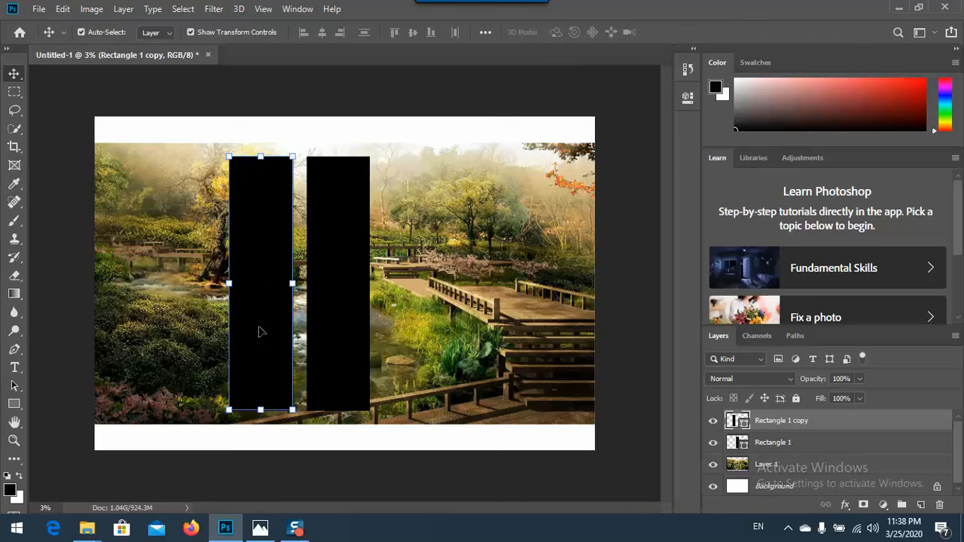
{"action": "key", "text": "ctrl+z"}
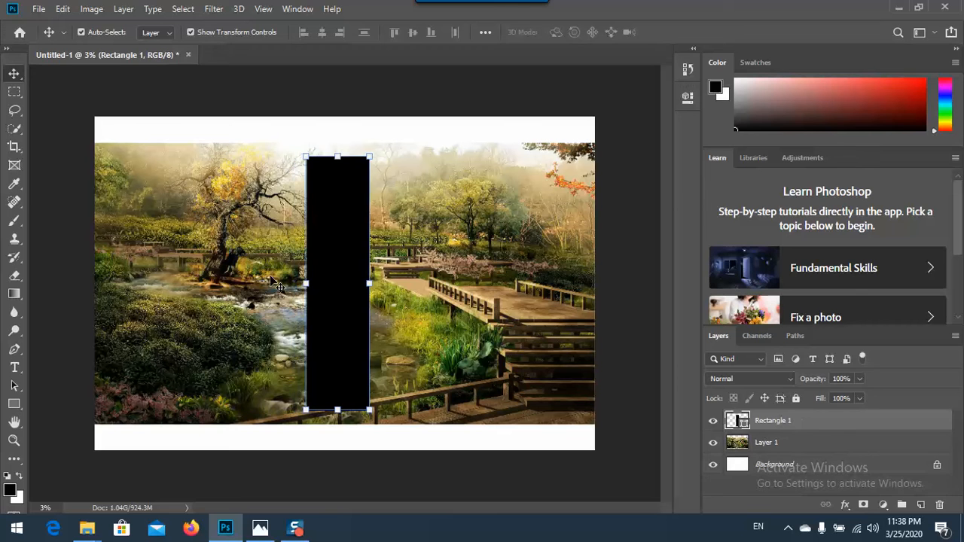
{"action": "left_click", "coordinate": [326, 97]}
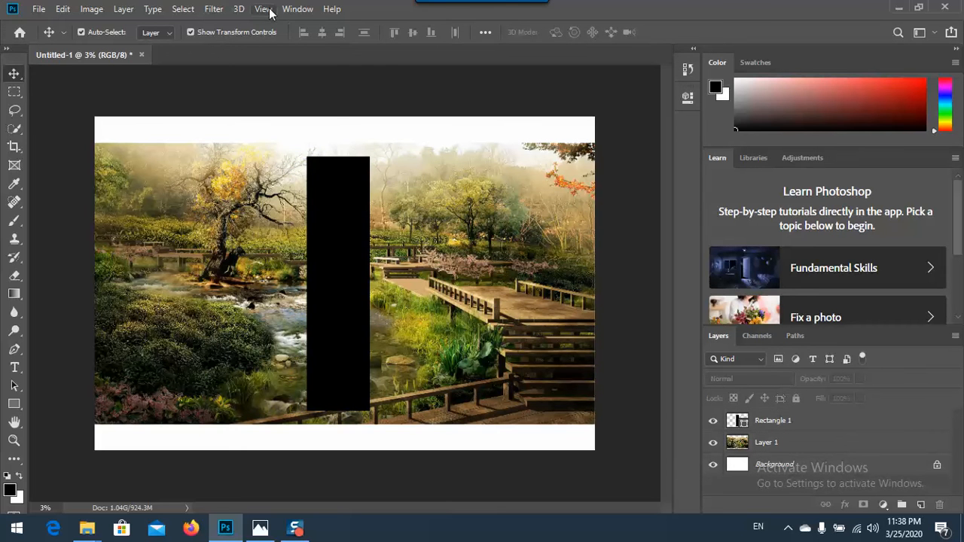
Step: Create a new guide layout on the canvas with 5 columns and a 2 in gutter
{"action": "left_click", "coordinate": [263, 9]}
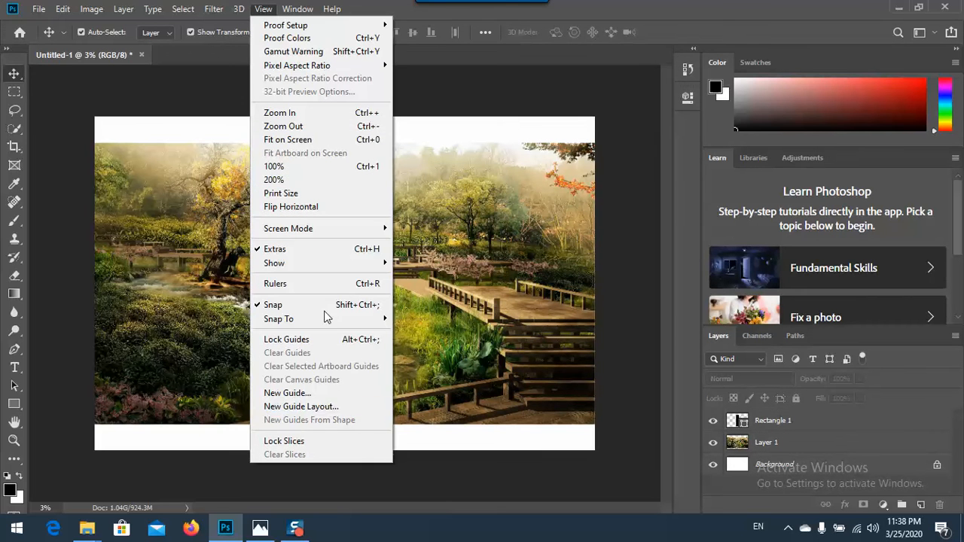
{"action": "left_click", "coordinate": [301, 406]}
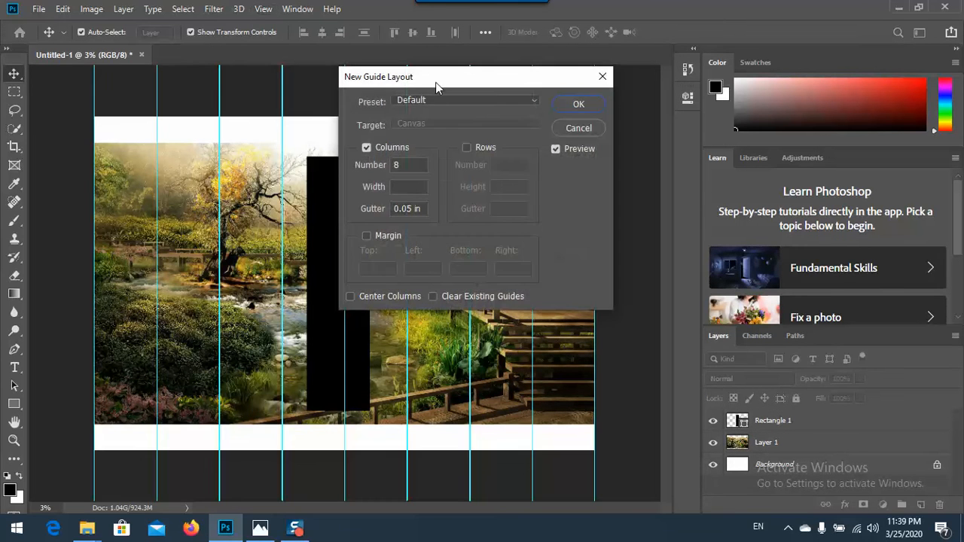
{"action": "left_click_drag", "start_coordinate": [435, 82], "coordinate": [645, 134]}
{"action": "left_click", "coordinate": [612, 206]}
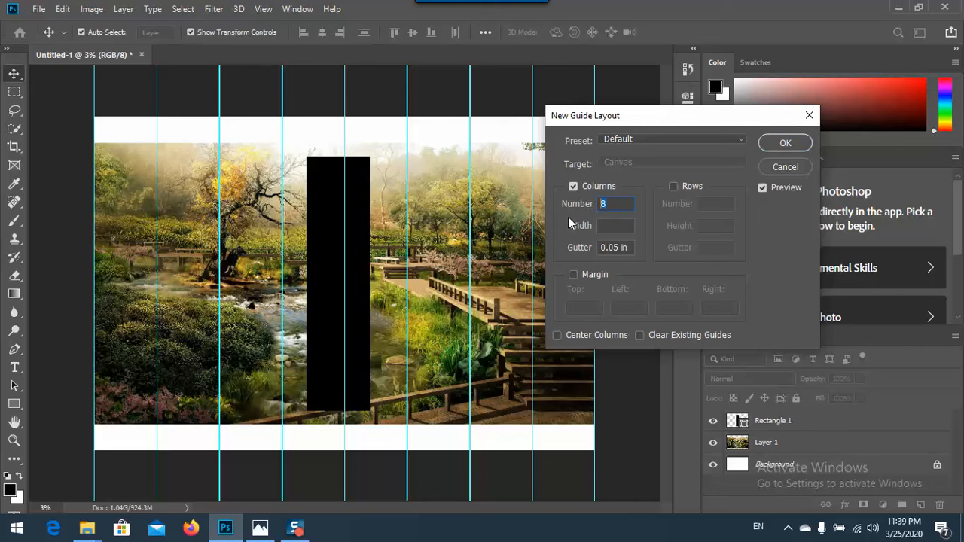
{"action": "type", "text": "5"}
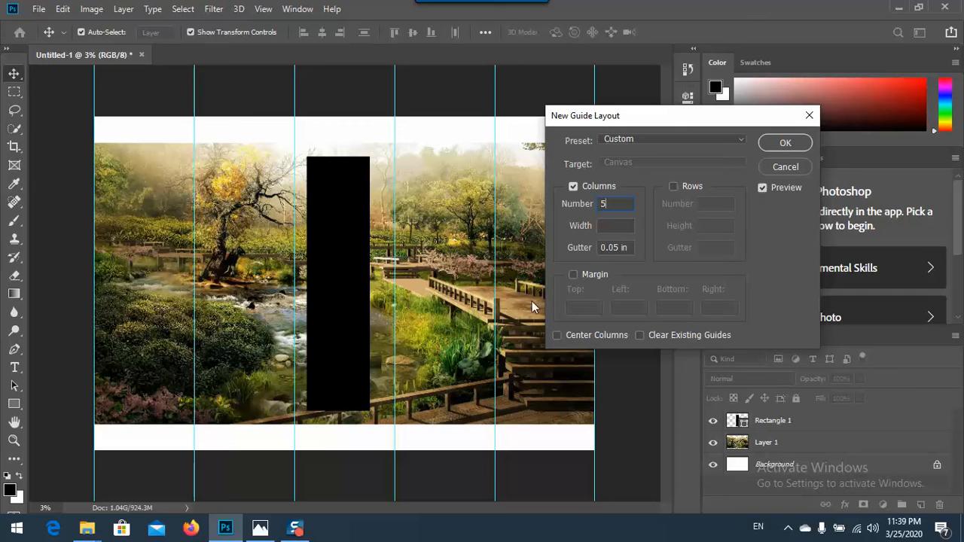
{"action": "left_click", "coordinate": [627, 249]}
{"action": "left_click", "coordinate": [622, 249]}
{"action": "left_click_drag", "start_coordinate": [621, 247], "coordinate": [556, 249]}
{"action": "type", "text": "2"}
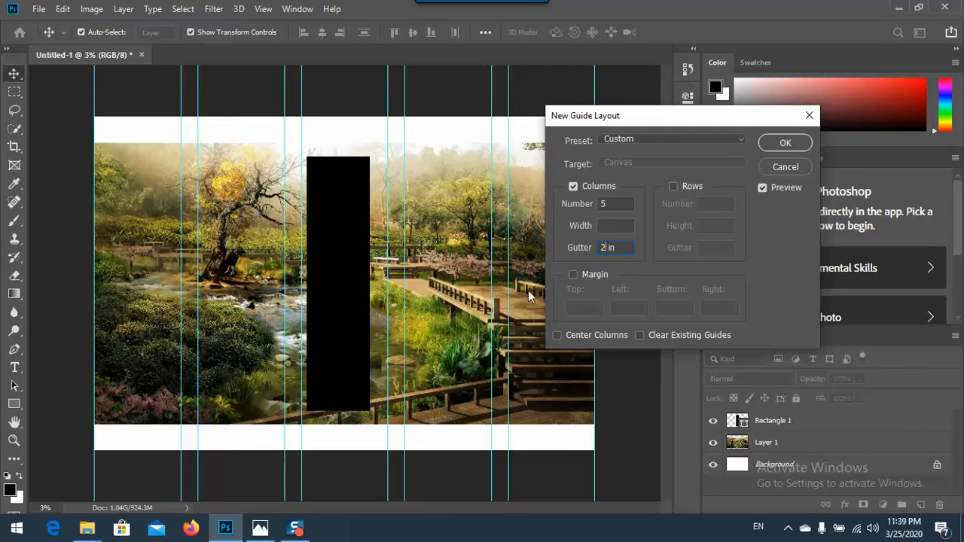
{"action": "left_click", "coordinate": [785, 144]}
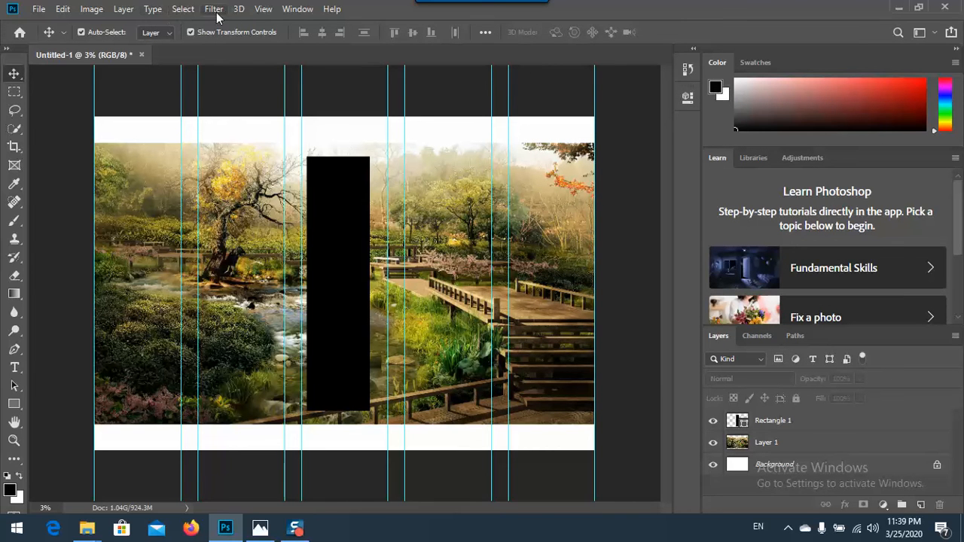
Step: Show the rulers and place horizontal guides along the upper and lower edges of the nature picture
{"action": "left_click", "coordinate": [263, 9]}
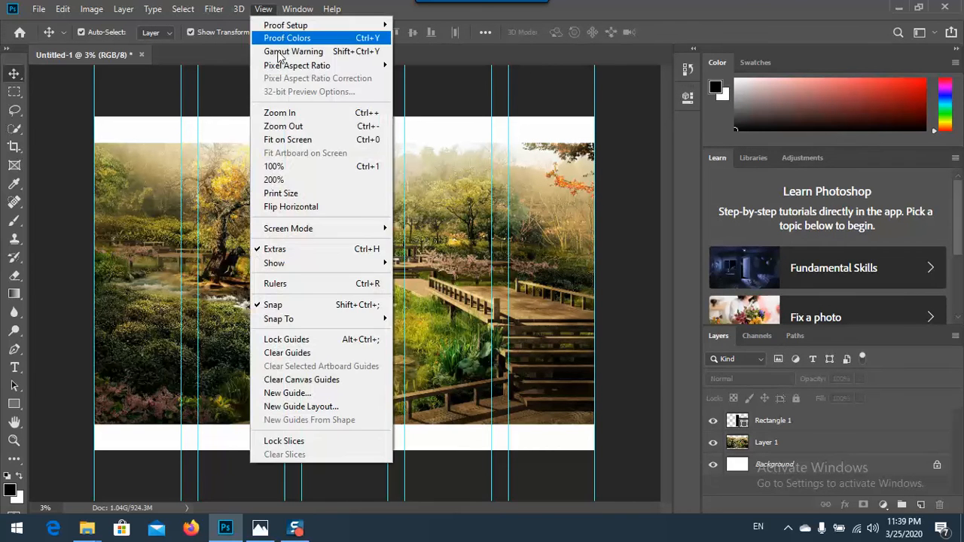
{"action": "left_click", "coordinate": [281, 283]}
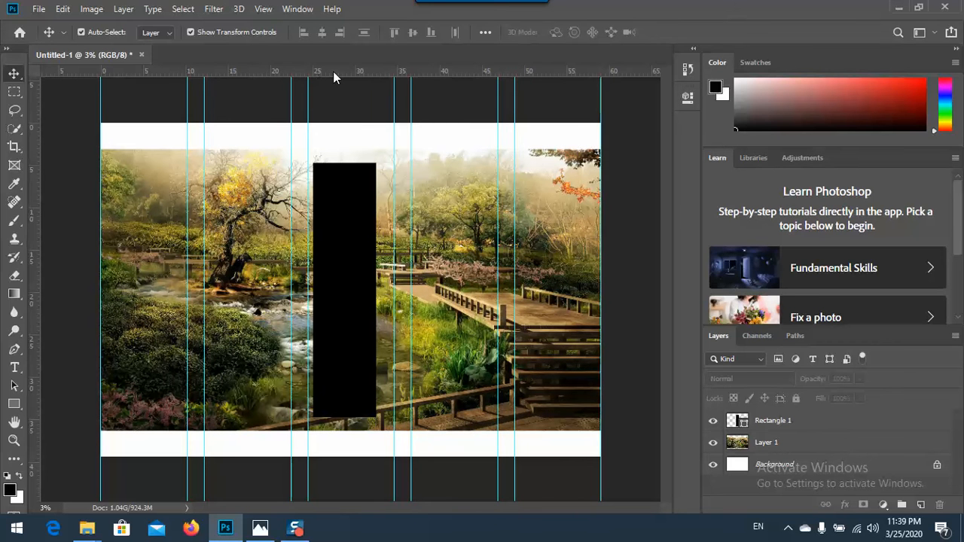
{"action": "left_click_drag", "start_coordinate": [333, 73], "coordinate": [334, 431]}
Step: Snap the black rectangle to the middle column's upper corner and enlarge it to fill that column between the horizontal guides
{"action": "left_click", "coordinate": [348, 187]}
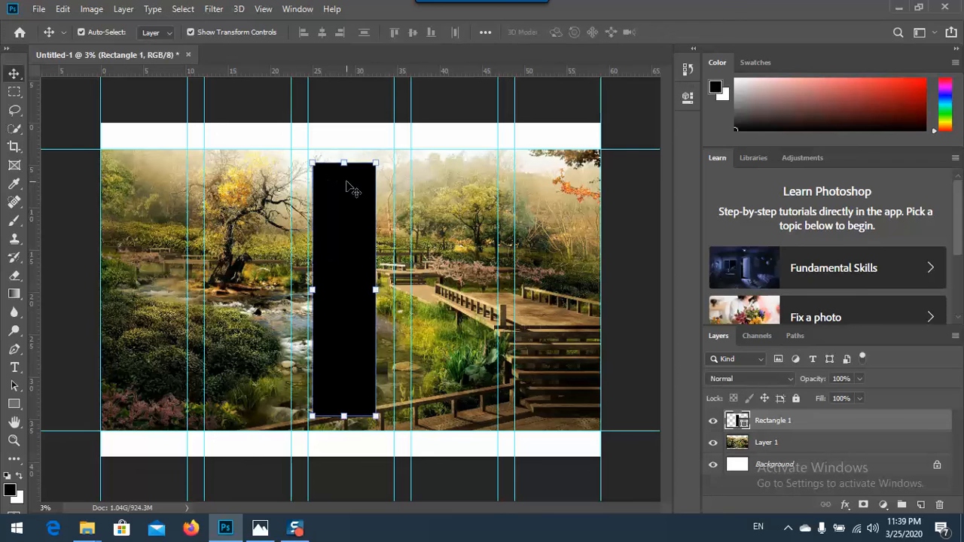
{"action": "left_click_drag", "start_coordinate": [348, 187], "coordinate": [333, 159]}
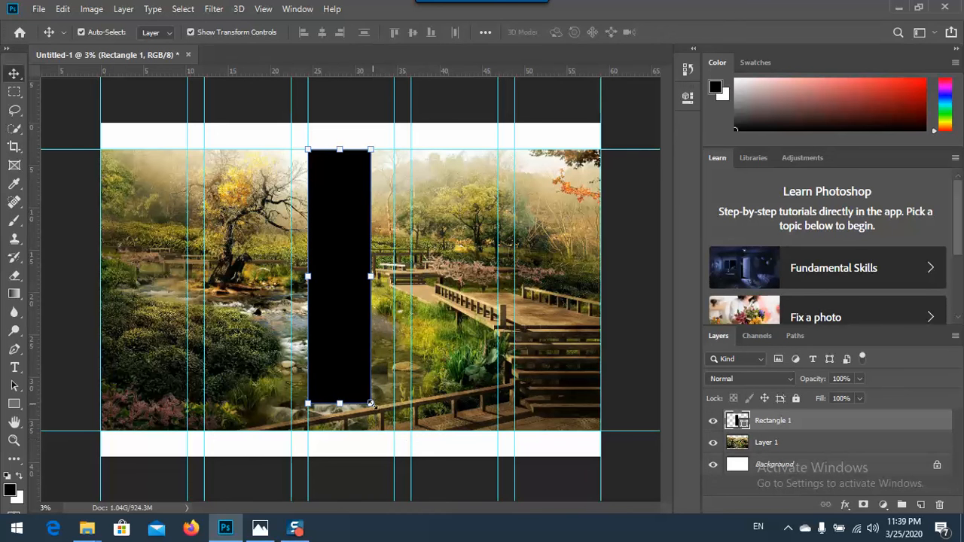
{"action": "left_click_drag", "start_coordinate": [370, 404], "coordinate": [393, 430]}
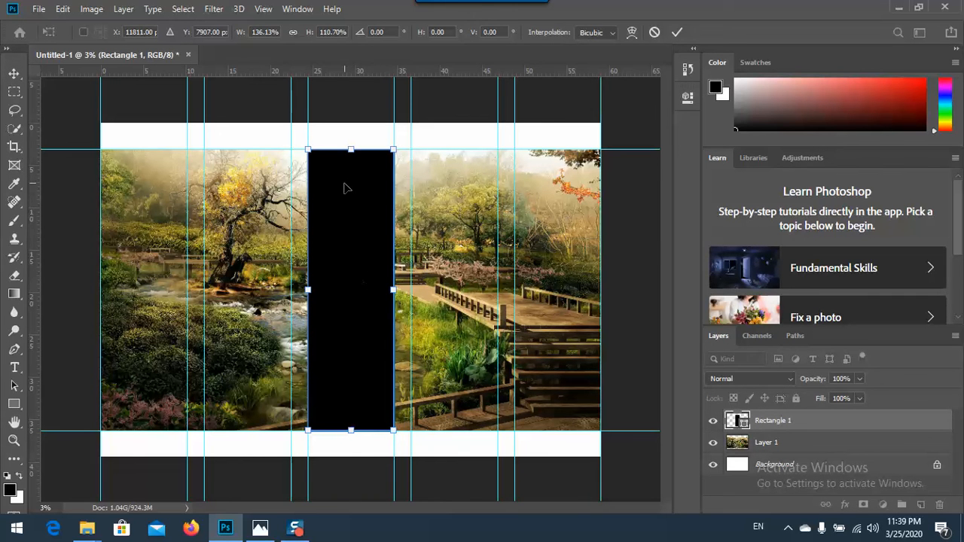
{"action": "key", "text": "Return"}
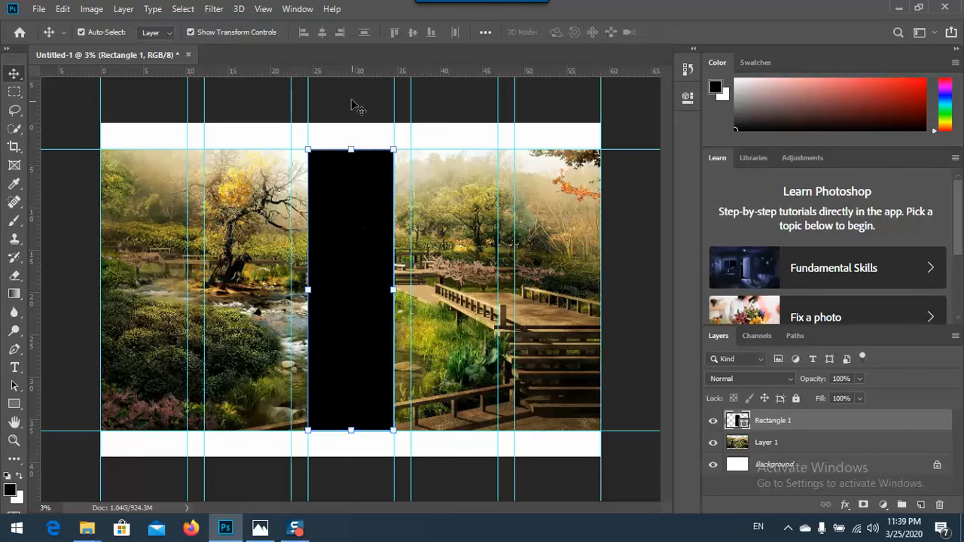
{"action": "left_click", "coordinate": [354, 105]}
{"action": "left_click", "coordinate": [354, 244]}
{"action": "left_click_drag", "start_coordinate": [347, 316], "coordinate": [249, 316]}
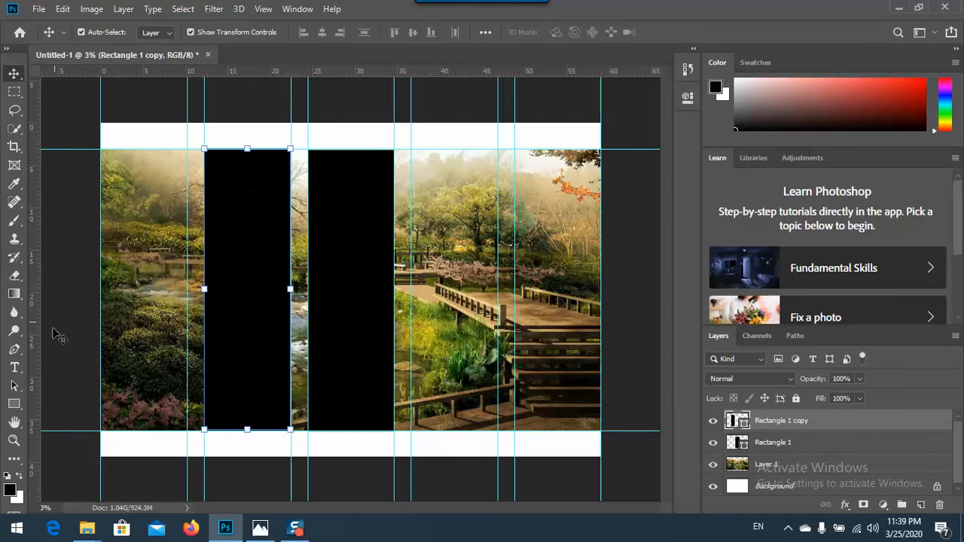
{"action": "left_click", "coordinate": [15, 406]}
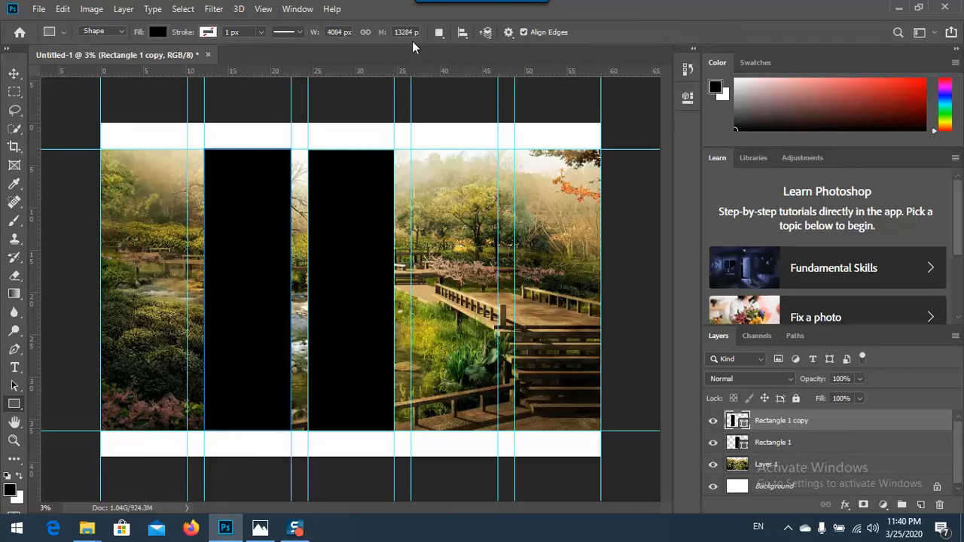
{"action": "left_click", "coordinate": [411, 32]}
{"action": "key", "text": "Return"}
{"action": "key", "text": "Return"}
{"action": "left_click_drag", "start_coordinate": [10, 63], "coordinate": [11, 65]}
{"action": "key", "text": "v"}
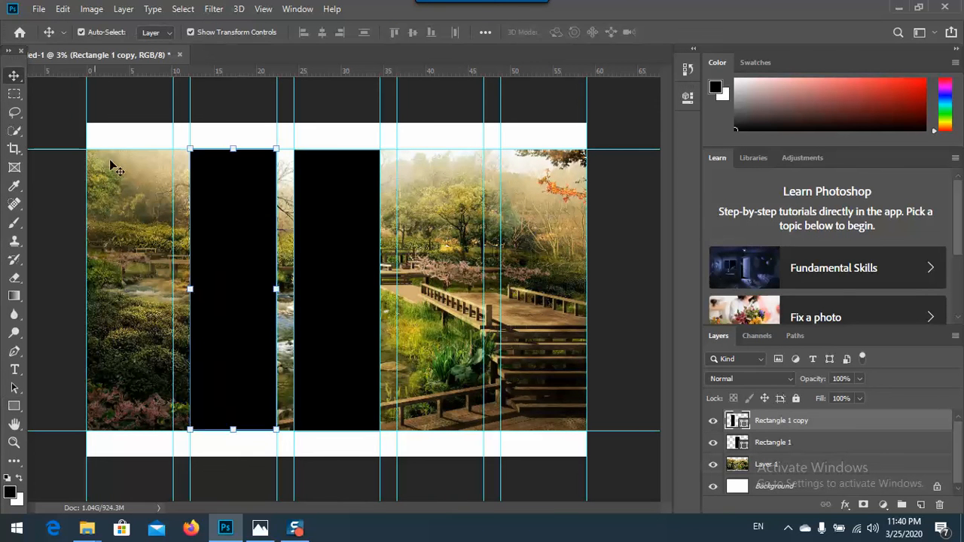
{"action": "key", "text": "Delete"}
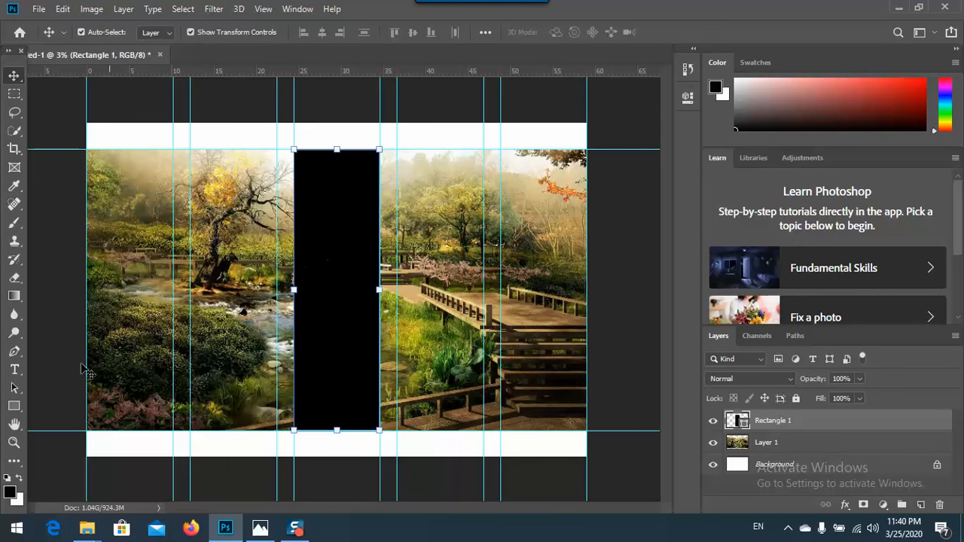
Step: Set the middle rectangle's height to 13000 px and centre it vertically between the horizontal guides
{"action": "left_click", "coordinate": [14, 406]}
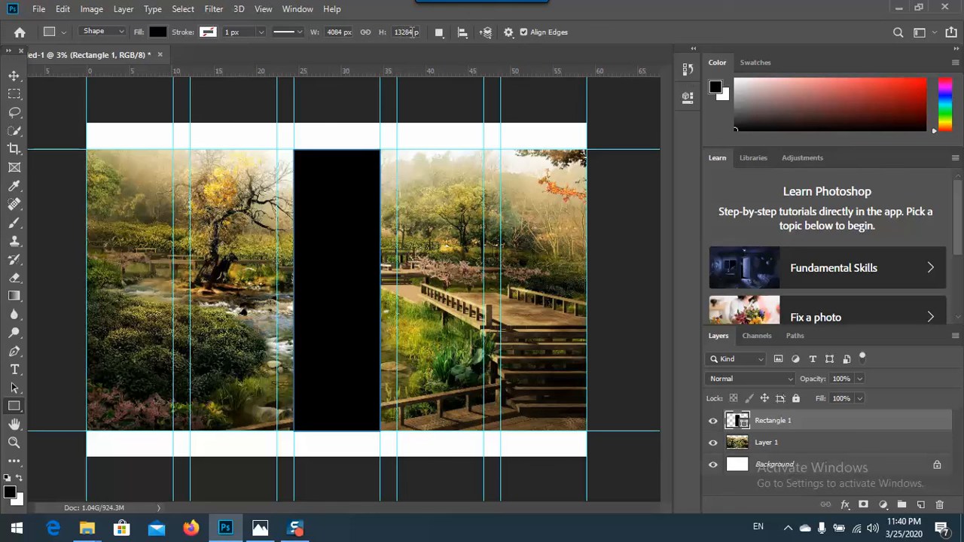
{"action": "left_click_drag", "start_coordinate": [413, 33], "coordinate": [375, 40]}
{"action": "type", "text": "13000"}
{"action": "key", "text": "Return"}
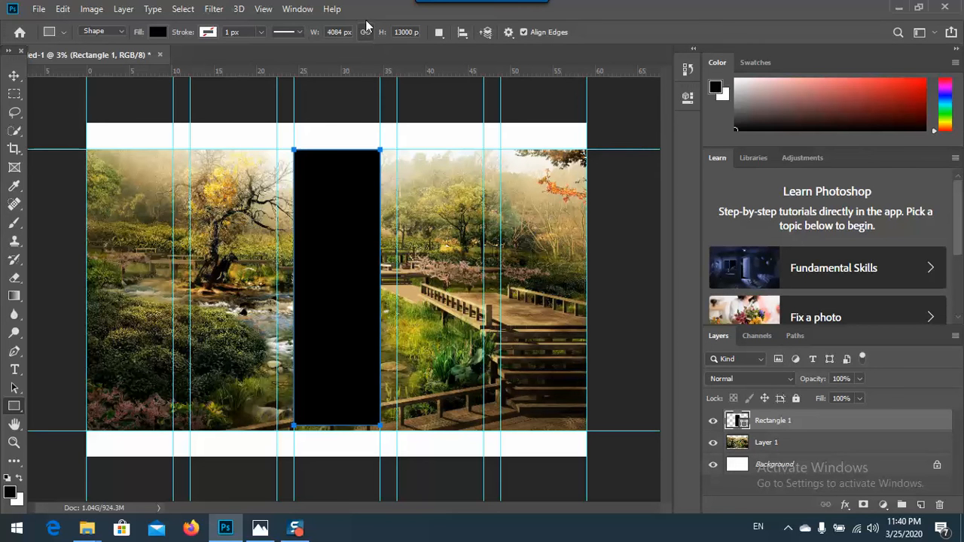
{"action": "left_click", "coordinate": [14, 76]}
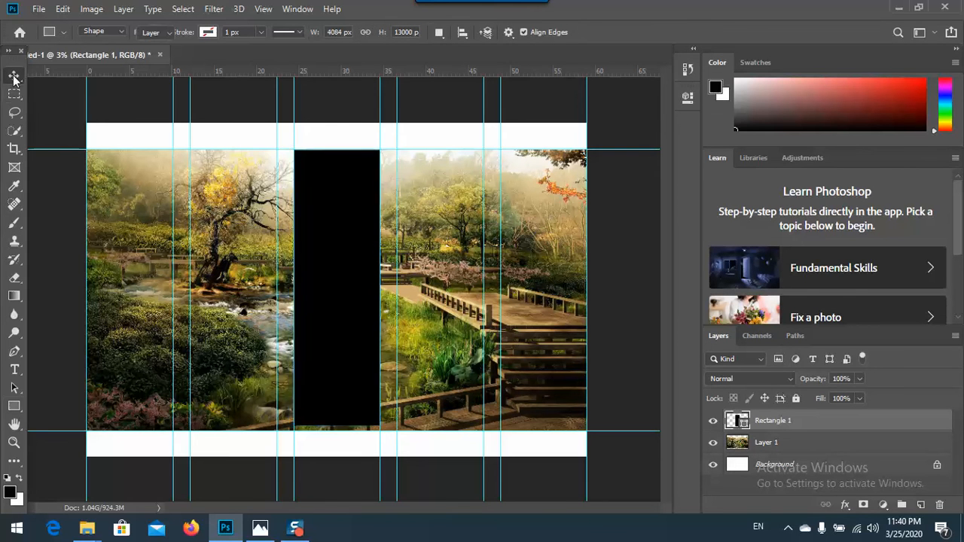
{"action": "left_click_drag", "start_coordinate": [335, 256], "coordinate": [332, 260]}
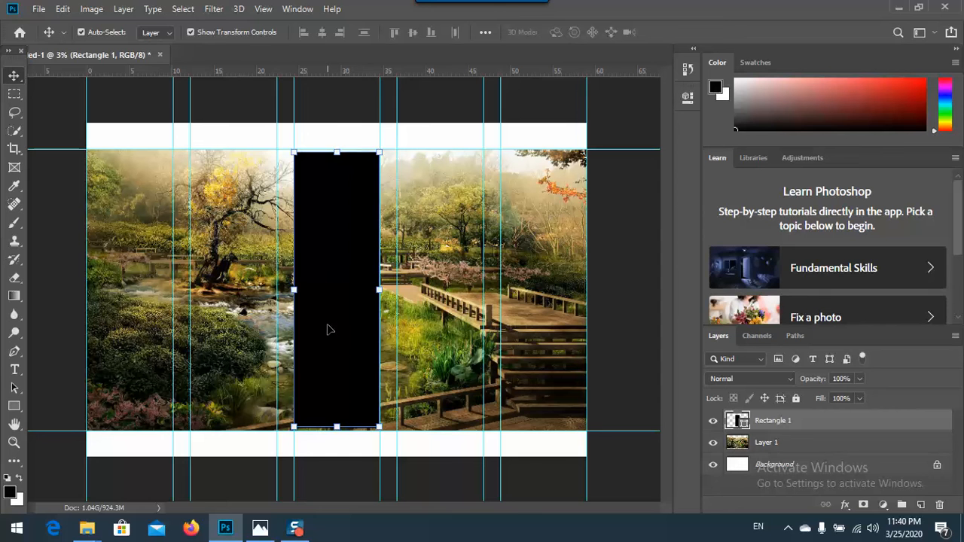
Step: Duplicate the middle rectangle into the other four guide columns so that every column holds one panel
{"action": "left_click_drag", "start_coordinate": [338, 331], "coordinate": [107, 324]}
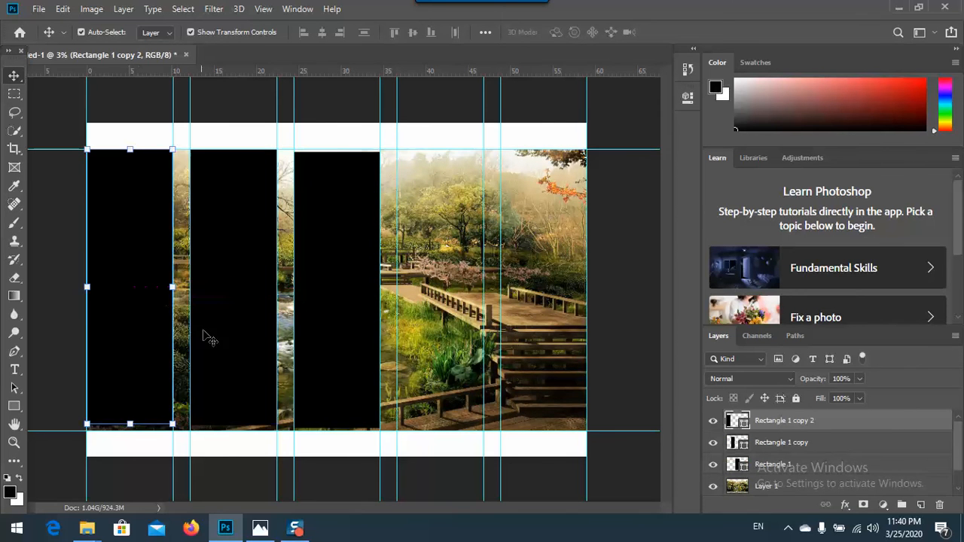
{"action": "left_click", "coordinate": [238, 324]}
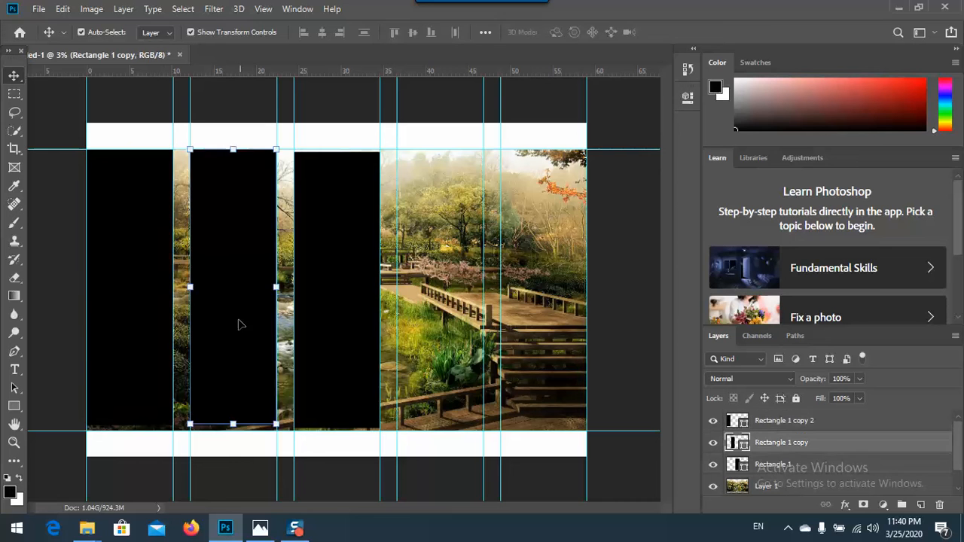
{"action": "left_click_drag", "start_coordinate": [226, 319], "coordinate": [526, 339]}
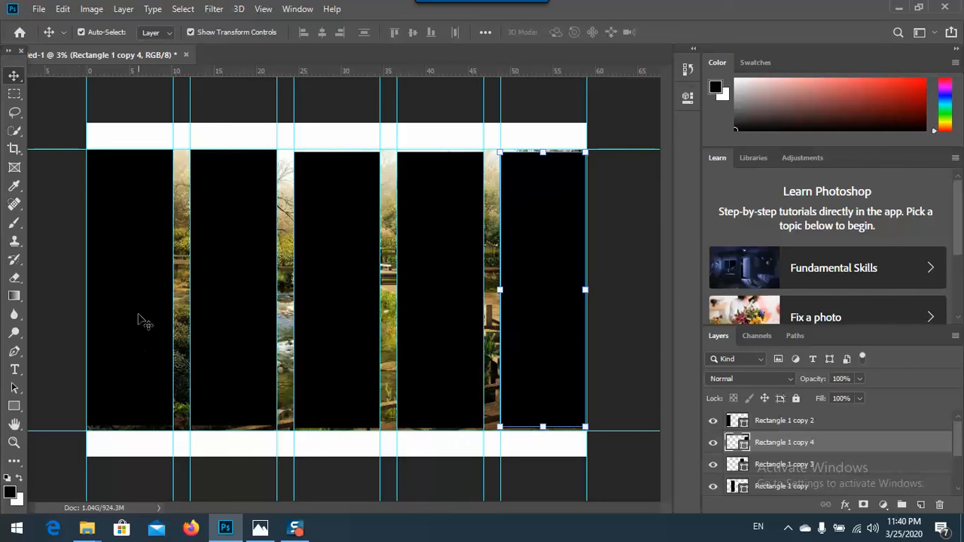
{"action": "left_click", "coordinate": [14, 407]}
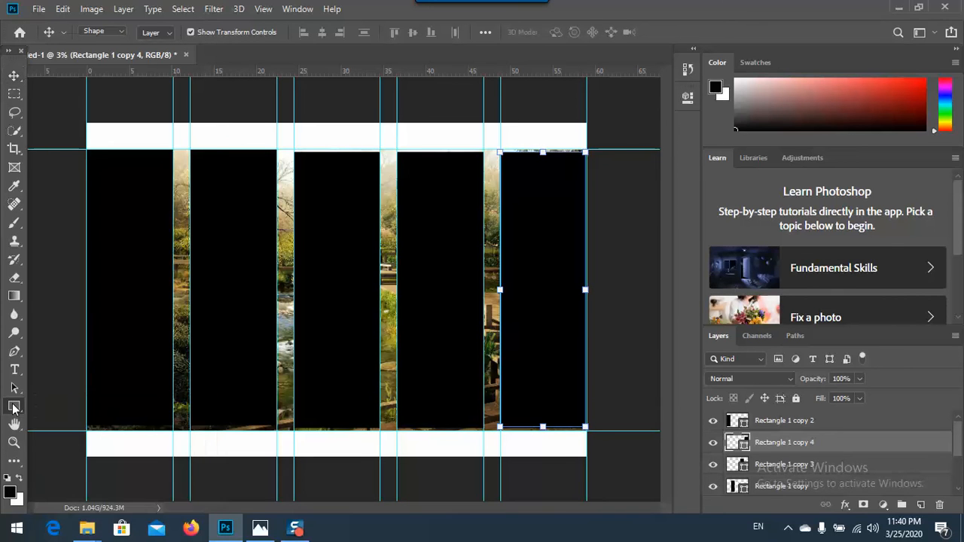
{"action": "left_click", "coordinate": [14, 76]}
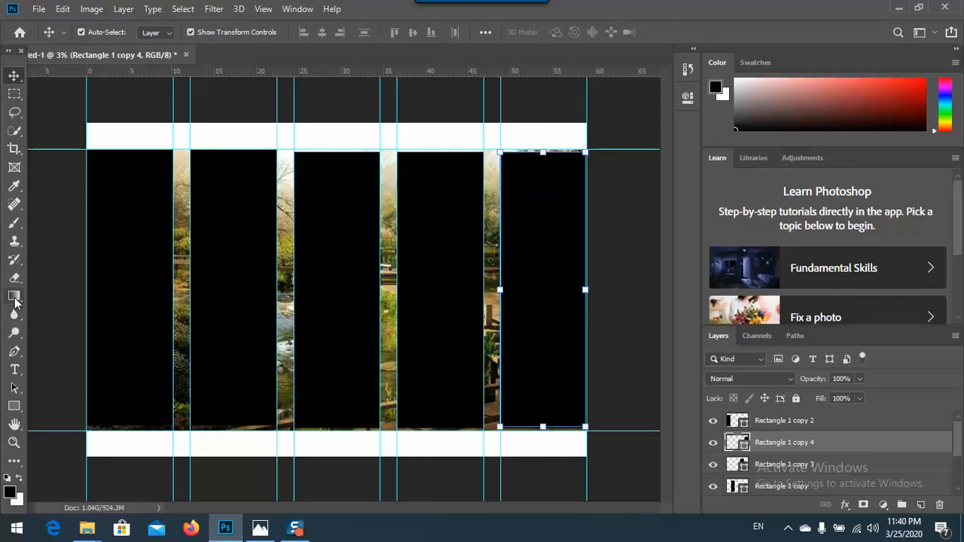
{"action": "left_click", "coordinate": [14, 295]}
{"action": "left_click", "coordinate": [14, 407]}
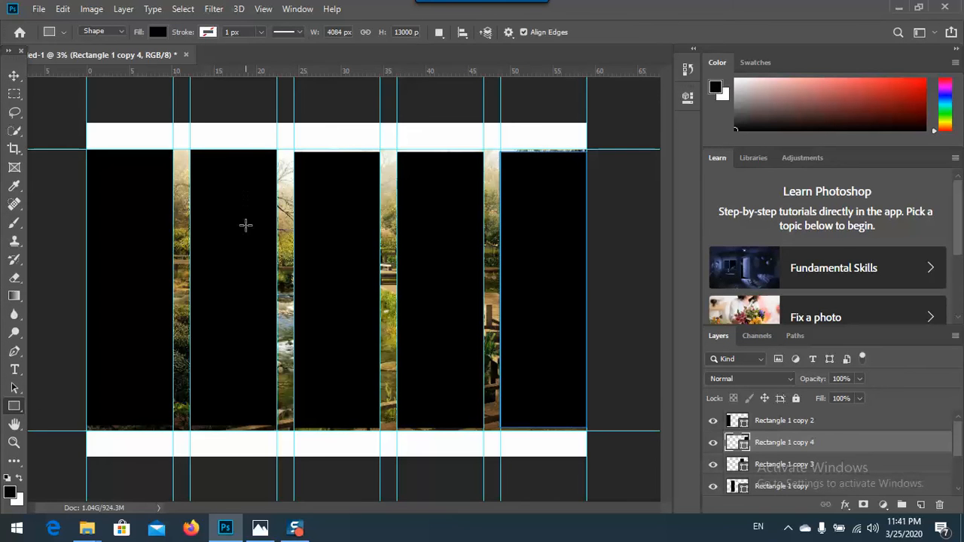
{"action": "left_click", "coordinate": [14, 76]}
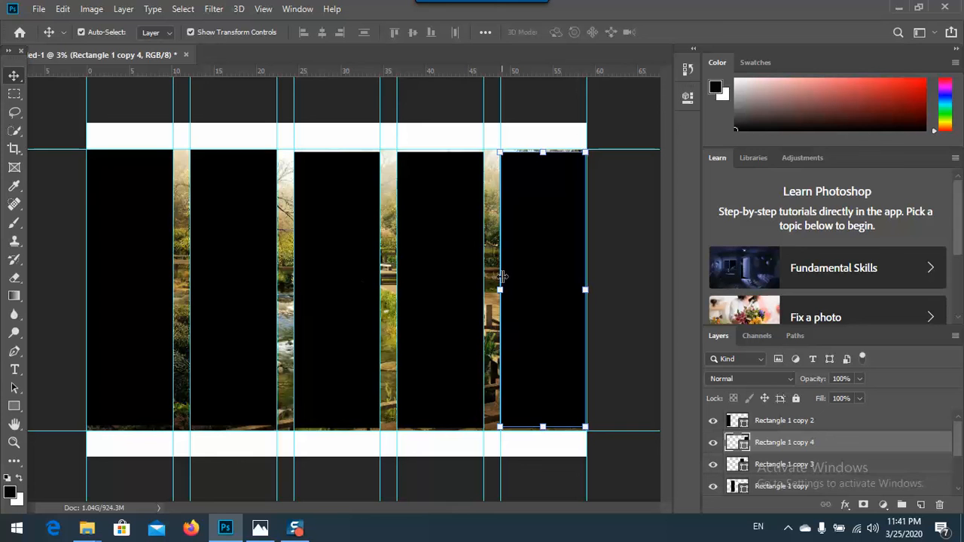
Step: Set the height of the black rectangle in the fourth column to 11000 px
{"action": "left_click", "coordinate": [454, 286]}
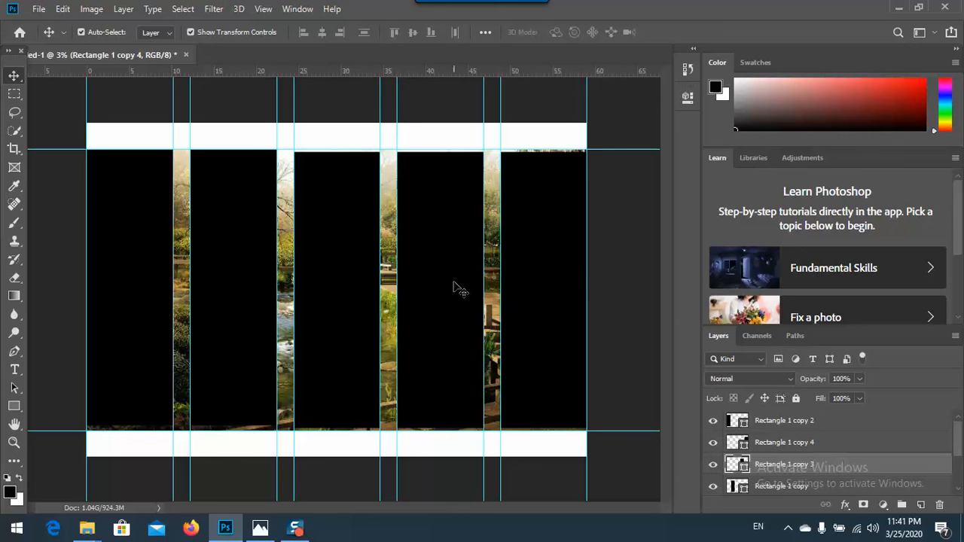
{"action": "left_click", "coordinate": [14, 406]}
{"action": "left_click", "coordinate": [407, 32]}
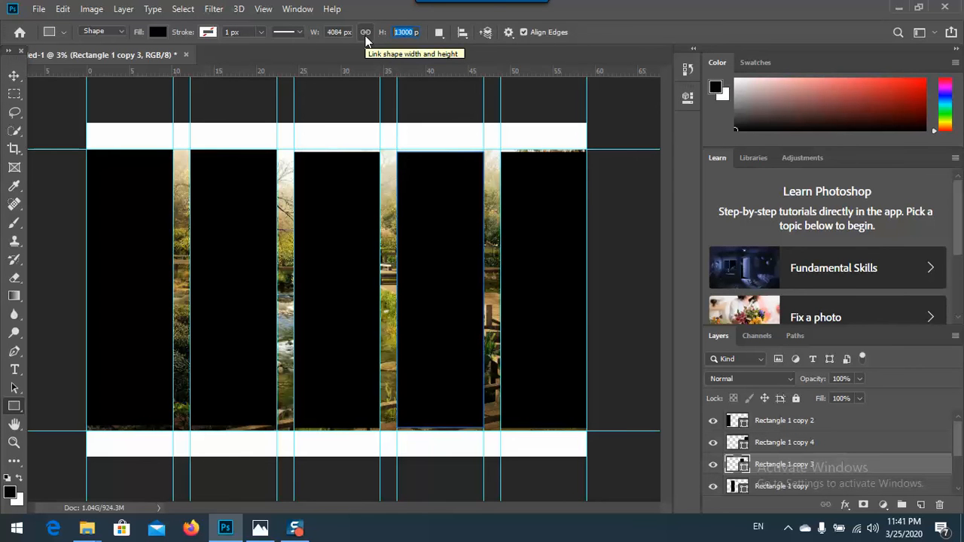
{"action": "type", "text": "11000"}
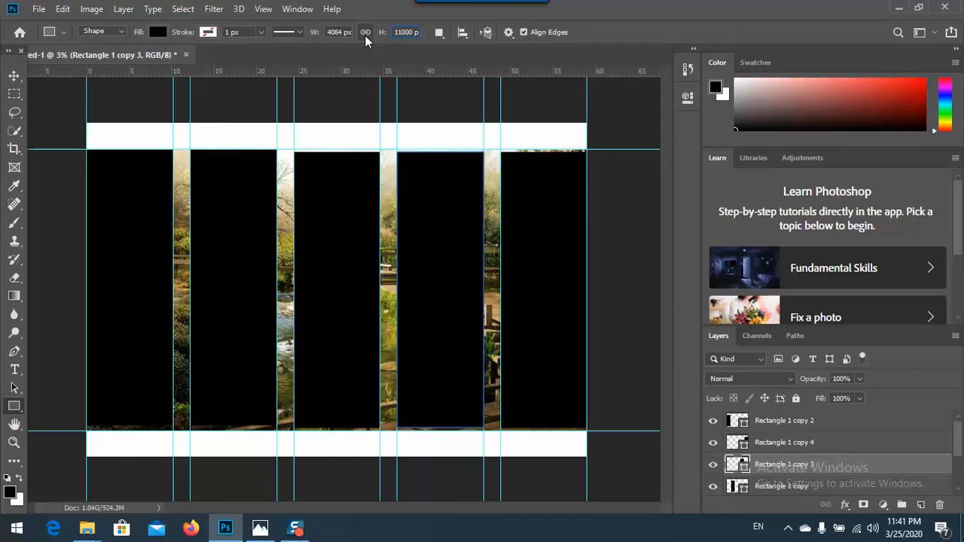
{"action": "key", "text": "Return"}
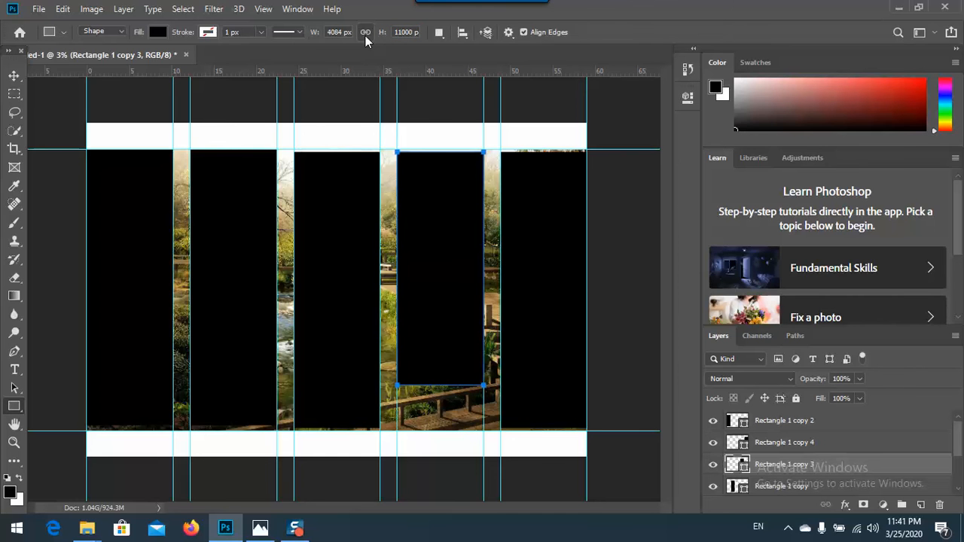
Step: Set the height of the black rectangle in the fifth column to 9000 px
{"action": "left_click", "coordinate": [14, 76]}
{"action": "left_click", "coordinate": [555, 278]}
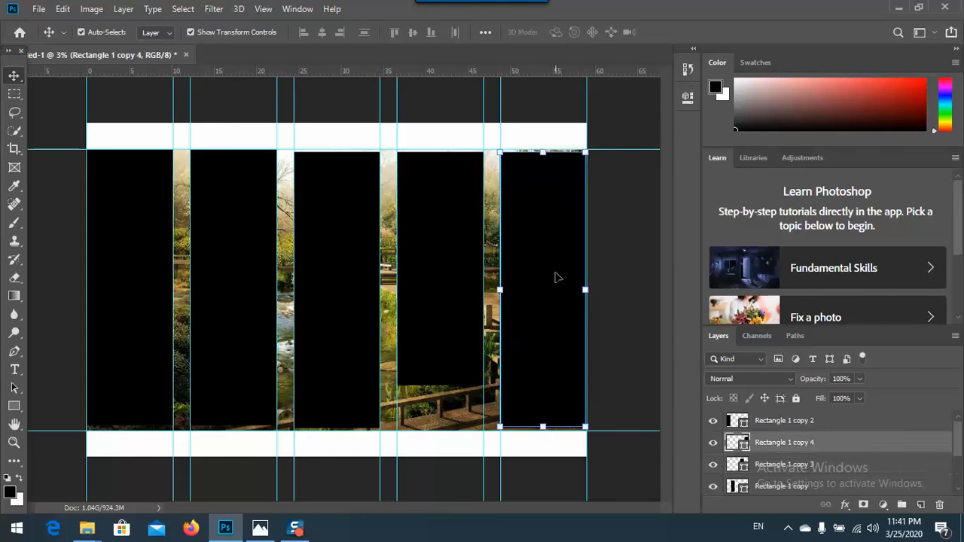
{"action": "left_click", "coordinate": [14, 406]}
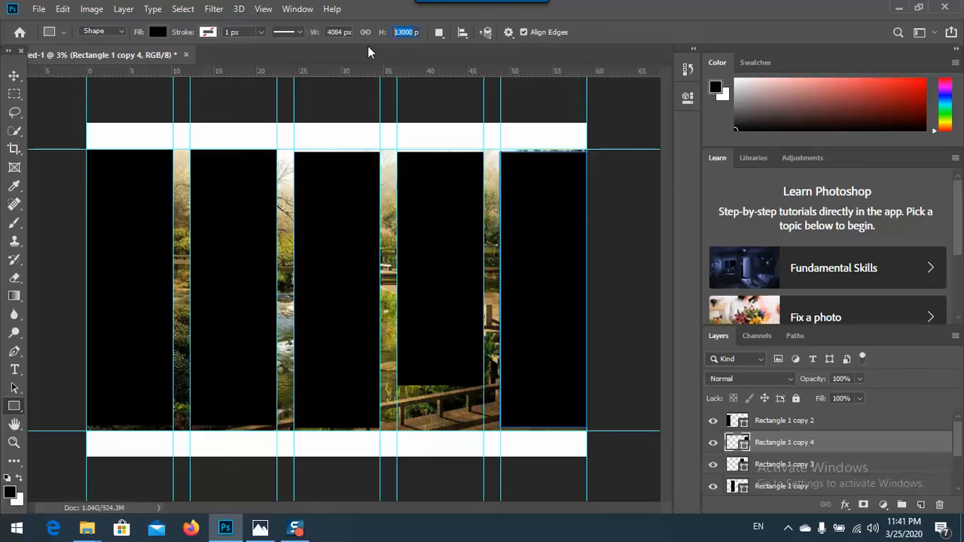
{"action": "type", "text": "900"}
{"action": "key", "text": "Return"}
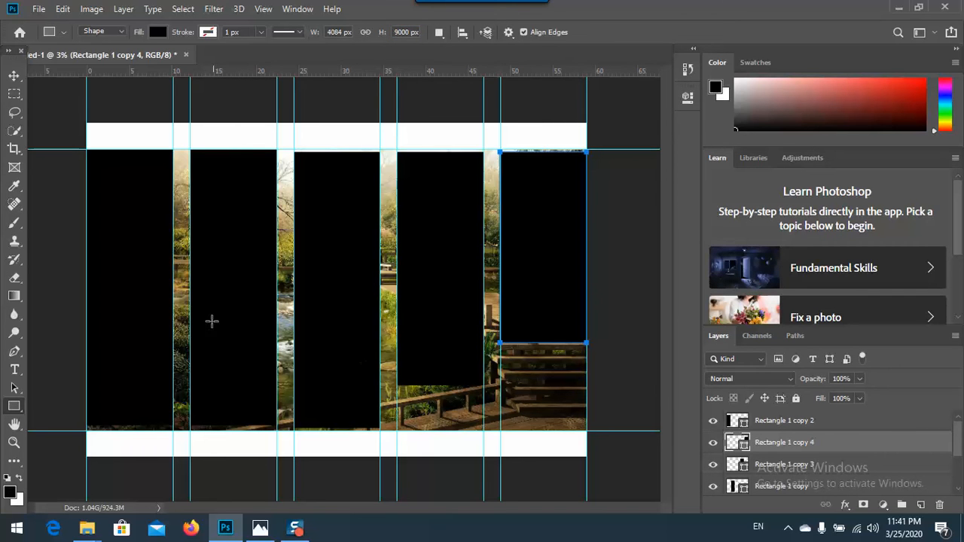
{"action": "left_click", "coordinate": [216, 325]}
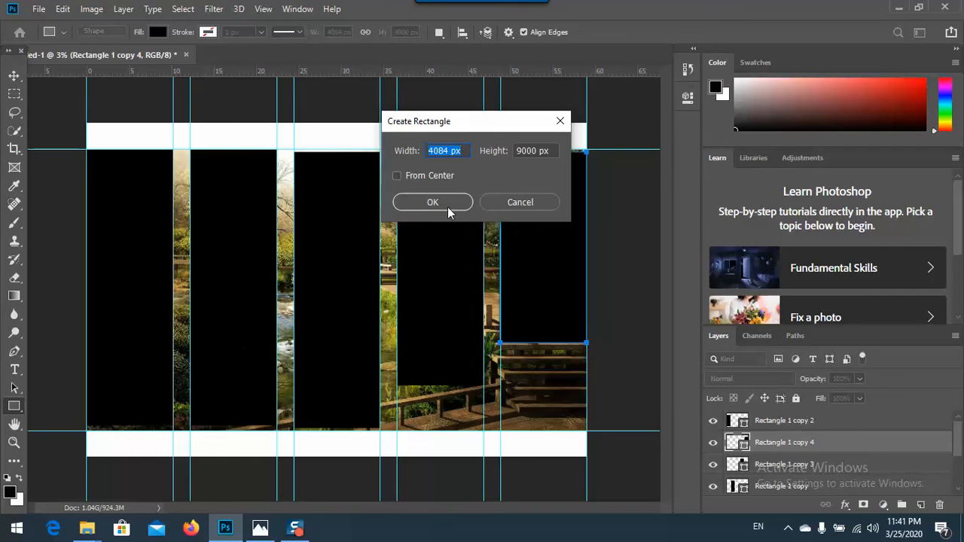
{"action": "left_click", "coordinate": [505, 202]}
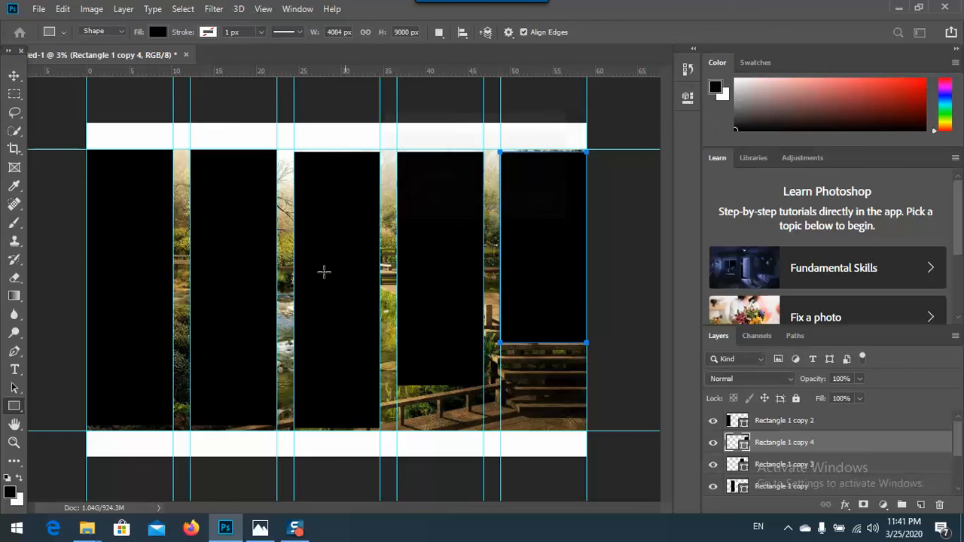
{"action": "left_click", "coordinate": [238, 279]}
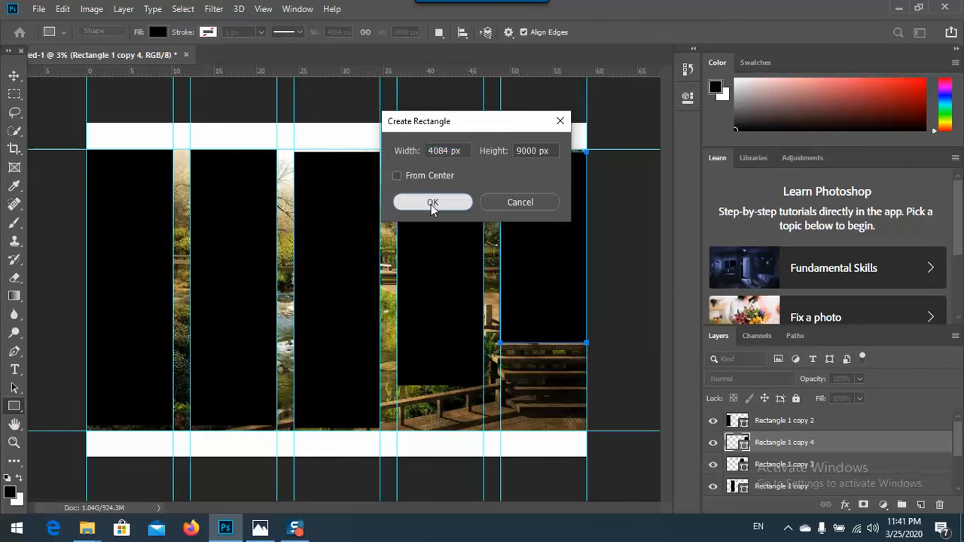
{"action": "left_click", "coordinate": [431, 201]}
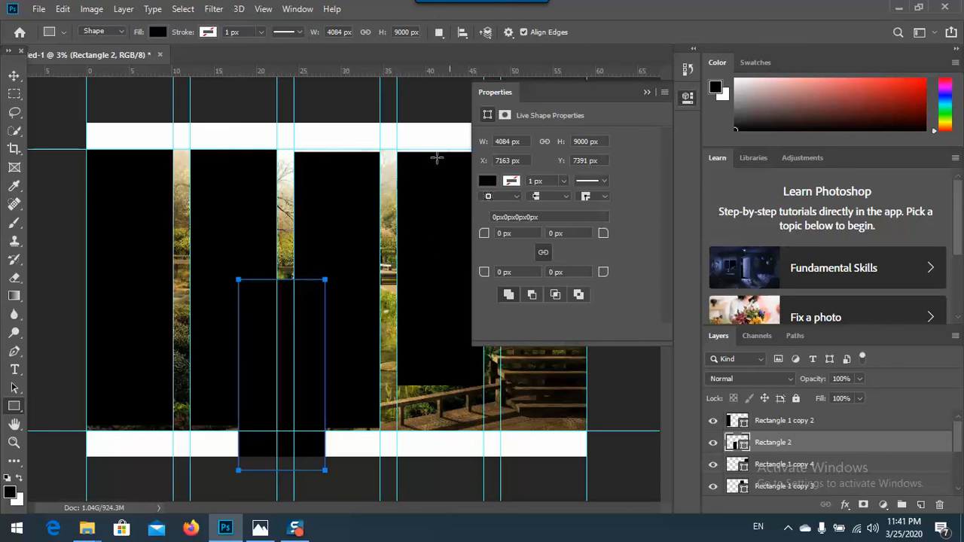
{"action": "left_click", "coordinate": [645, 92]}
{"action": "left_click", "coordinate": [14, 76]}
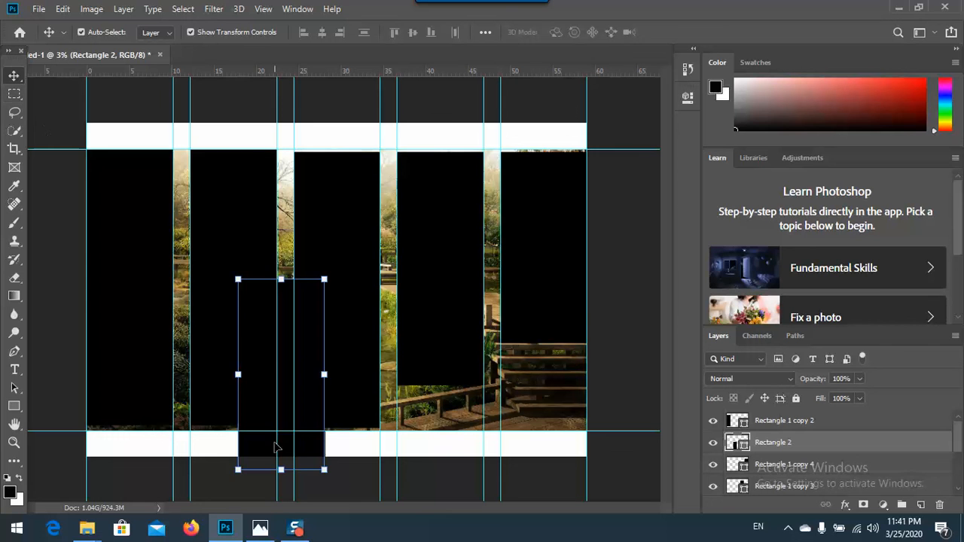
{"action": "key", "text": "Delete"}
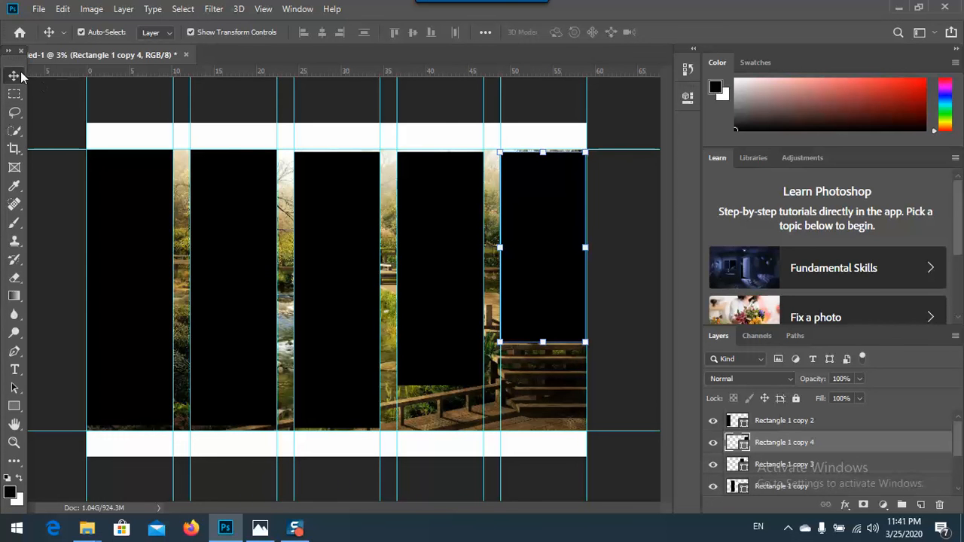
Step: Set the height of the black rectangle in the second column to 11000 px
{"action": "left_click", "coordinate": [249, 266]}
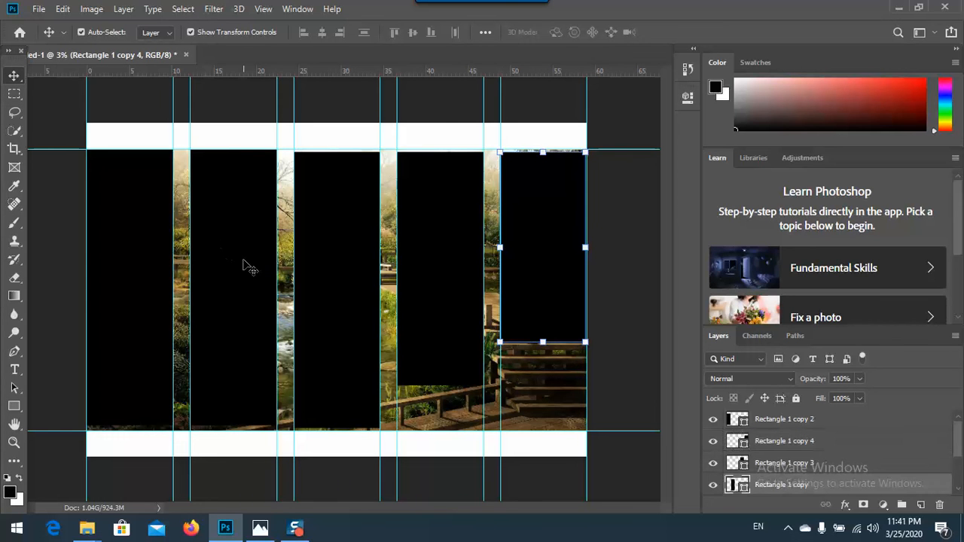
{"action": "left_click", "coordinate": [15, 407]}
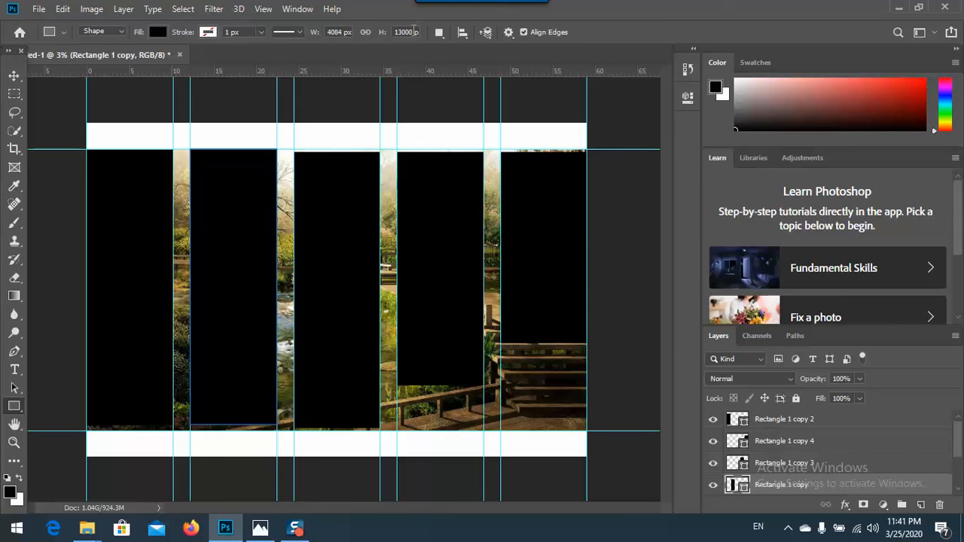
{"action": "double_click", "coordinate": [413, 32]}
{"action": "type", "text": "10"}
{"action": "key", "text": "Return"}
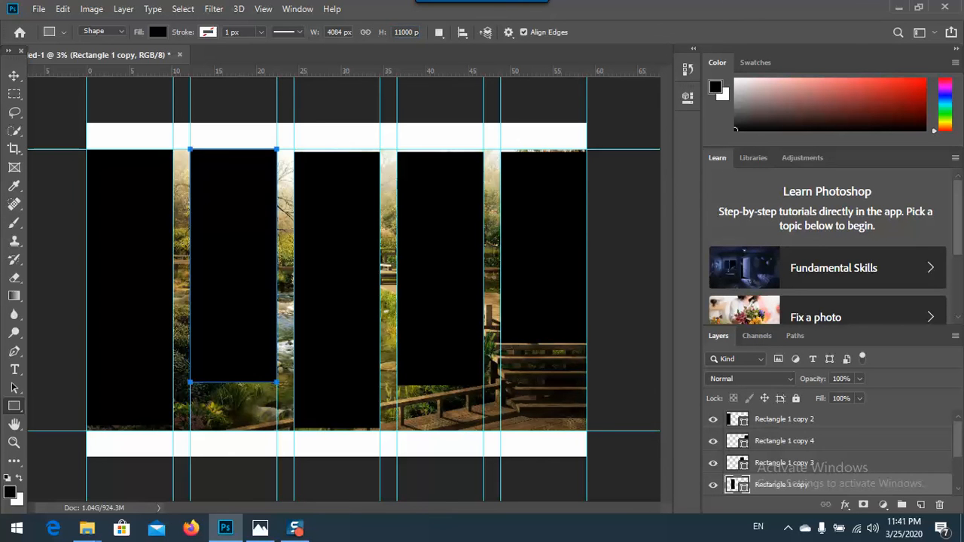
Step: Set the height of the black rectangle in the first column to 9000 px
{"action": "left_click", "coordinate": [14, 76]}
{"action": "left_click", "coordinate": [146, 233]}
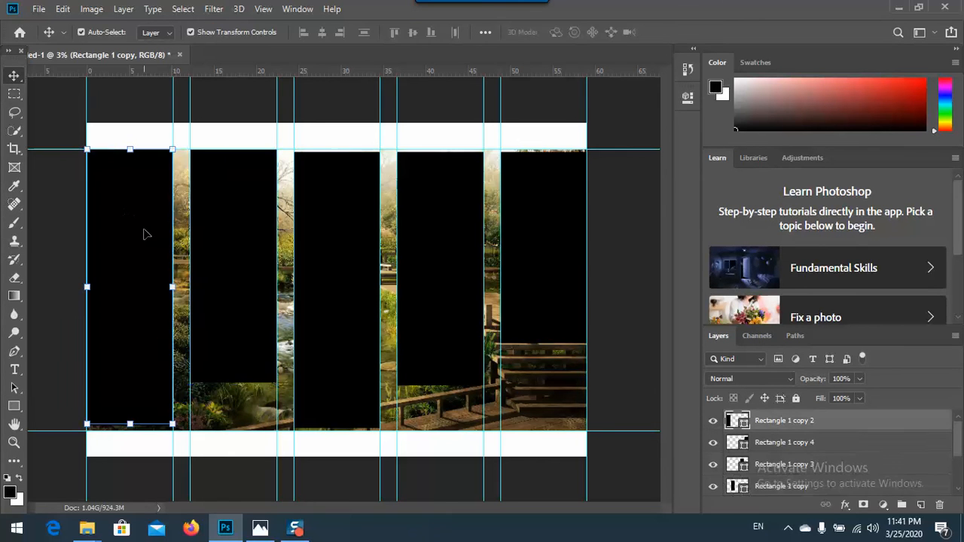
{"action": "left_click", "coordinate": [14, 405]}
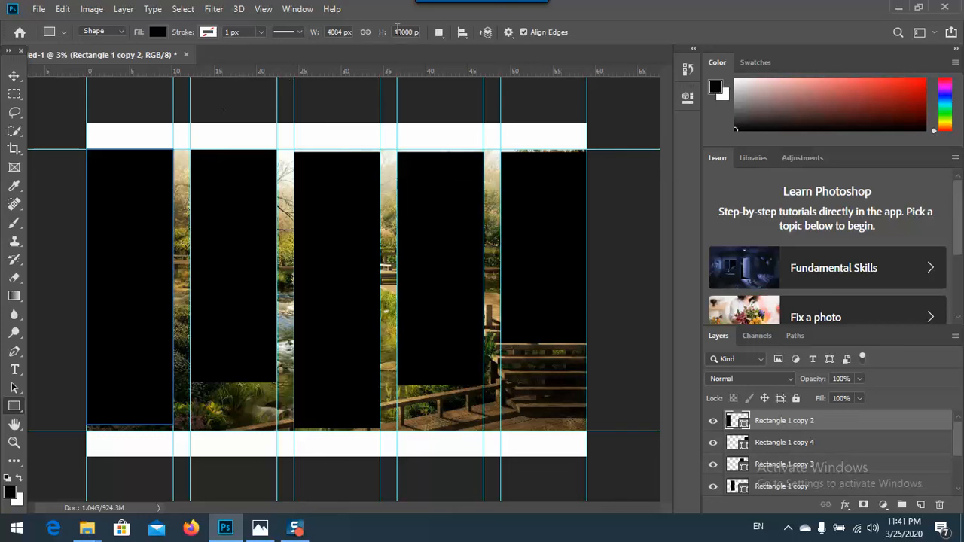
{"action": "type", "text": "9000"}
{"action": "key", "text": "Return"}
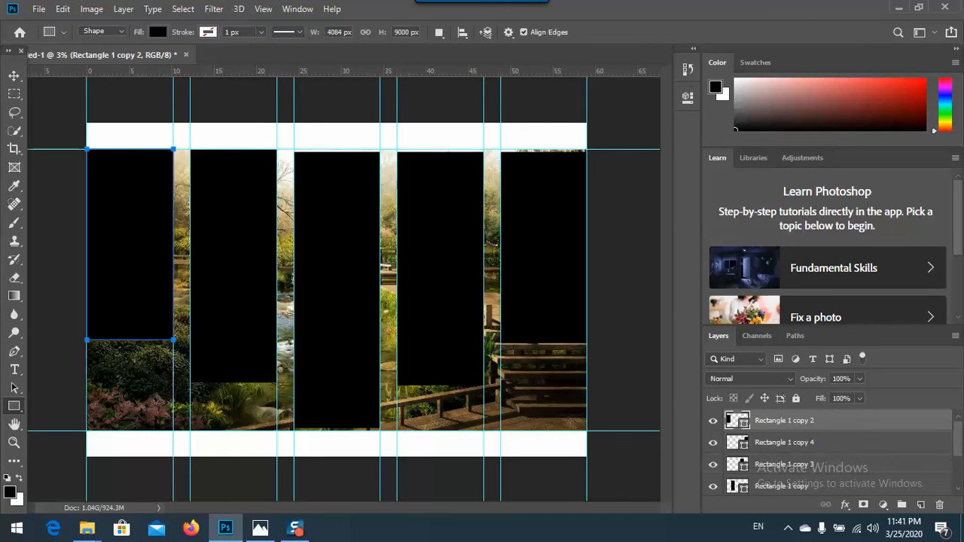
Step: Move the rectangles in the first and second columns down slightly so their upper edges line up with the other panels
{"action": "left_click", "coordinate": [15, 75]}
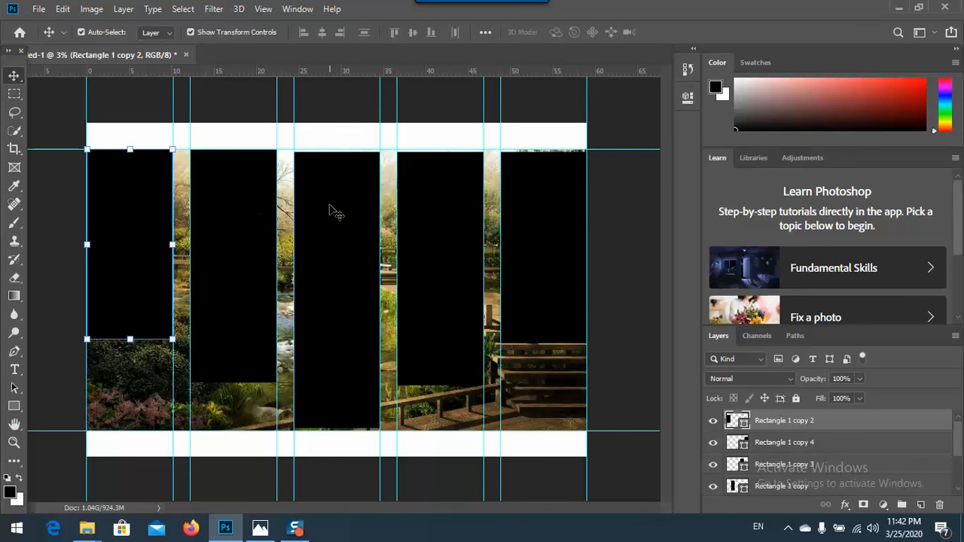
{"action": "left_click_drag", "start_coordinate": [236, 189], "coordinate": [208, 181]}
{"action": "left_click_drag", "start_coordinate": [147, 182], "coordinate": [130, 174]}
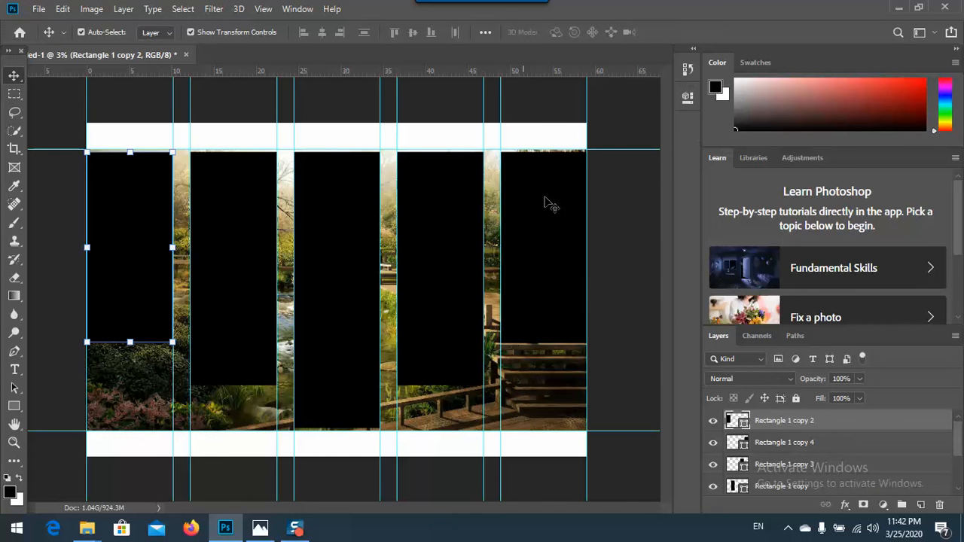
Step: Duplicate the nature picture layer three times, keeping the default copy names
{"action": "scroll", "coordinate": [811, 434], "scroll_direction": "down", "scroll_amount": 3}
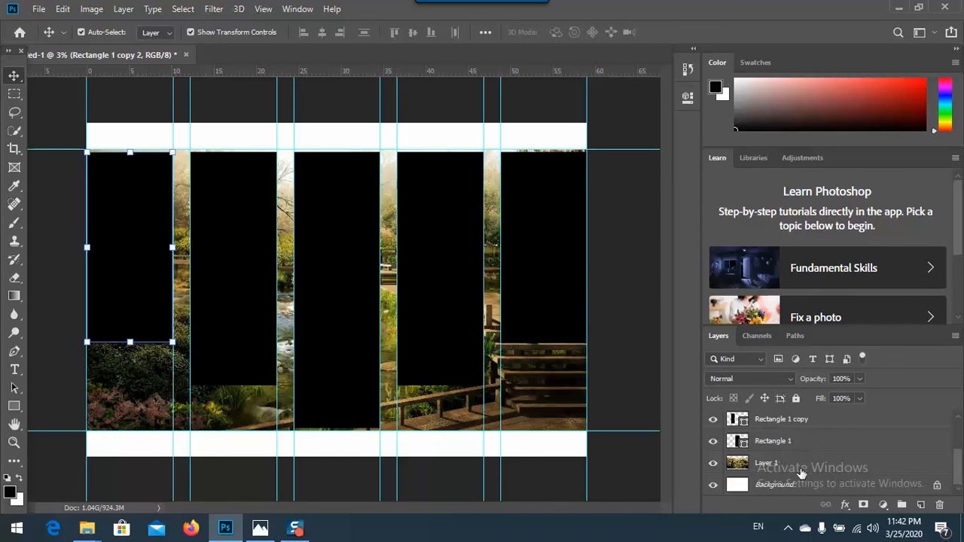
{"action": "left_click", "coordinate": [783, 460]}
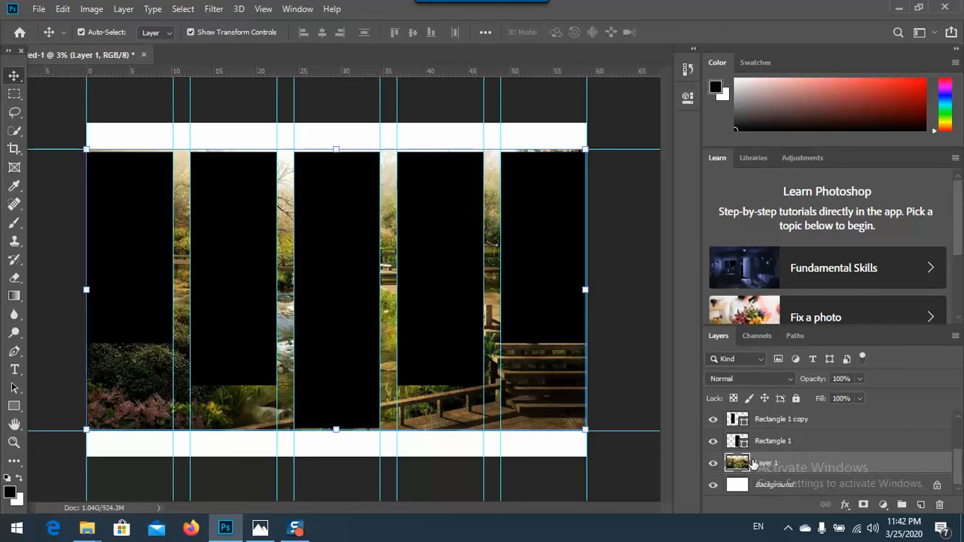
{"action": "right_click", "coordinate": [841, 464]}
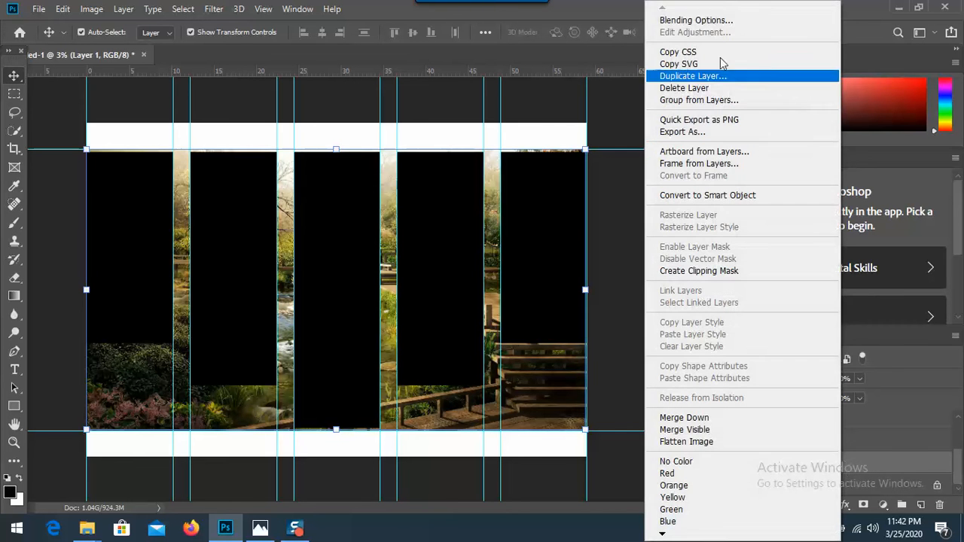
{"action": "left_click", "coordinate": [708, 78]}
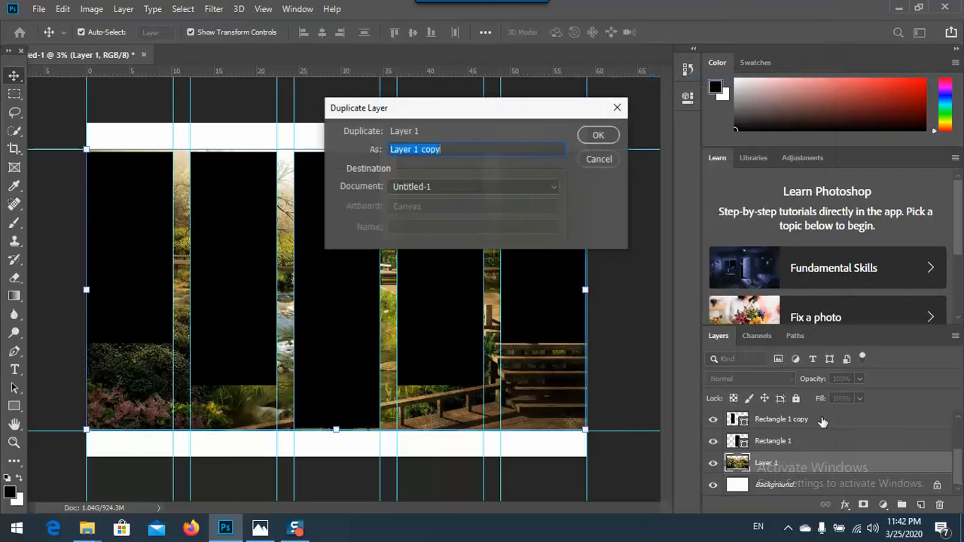
{"action": "left_click", "coordinate": [606, 138]}
{"action": "right_click", "coordinate": [780, 467]}
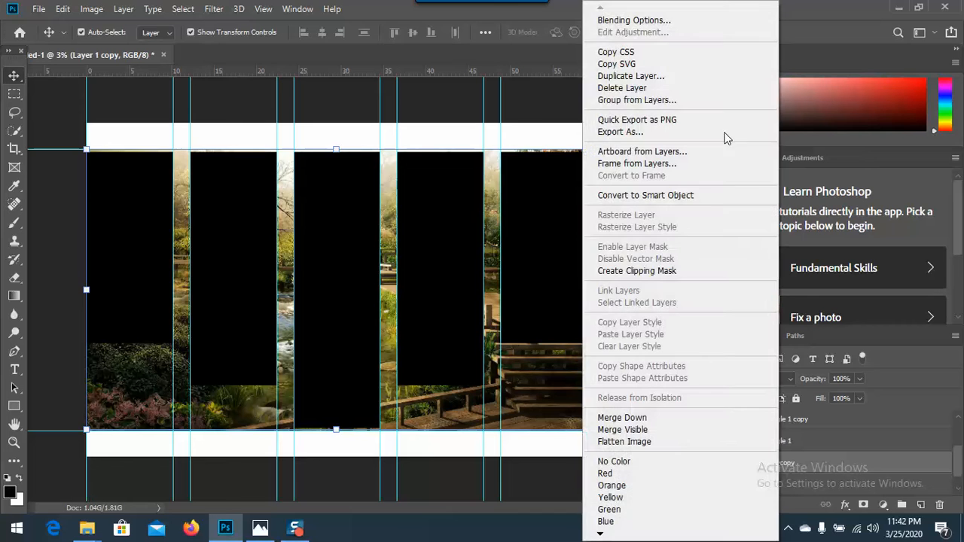
{"action": "left_click", "coordinate": [708, 74]}
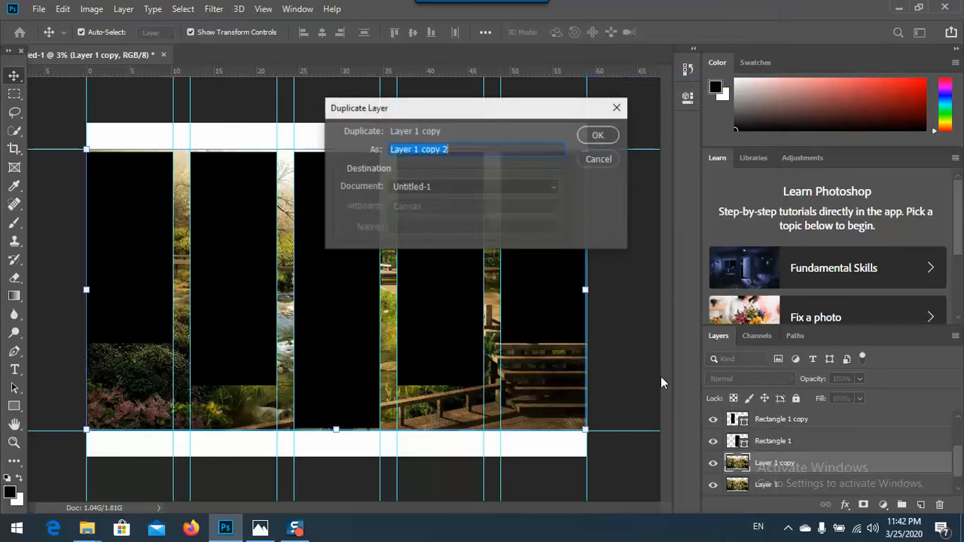
{"action": "left_click", "coordinate": [588, 138]}
{"action": "right_click", "coordinate": [761, 459]}
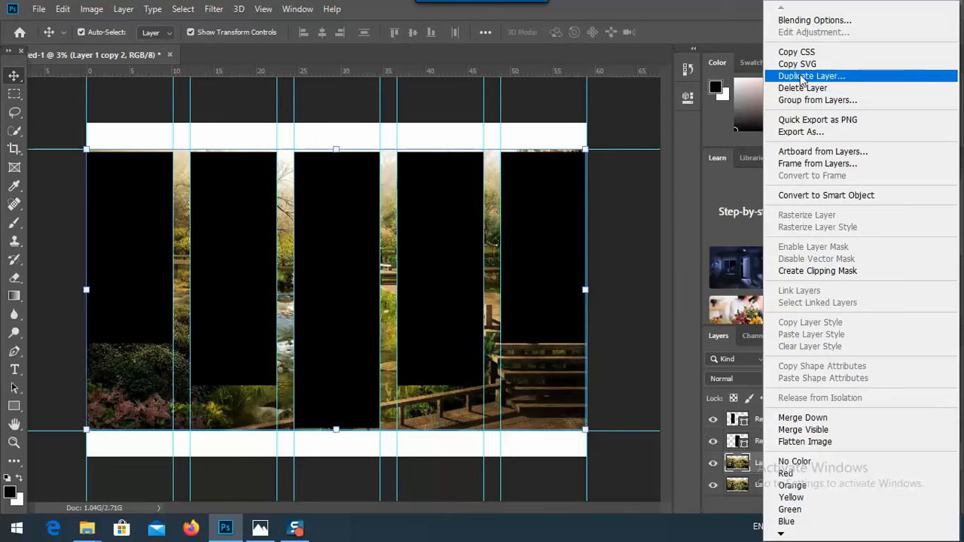
{"action": "left_click", "coordinate": [810, 77]}
{"action": "left_click", "coordinate": [599, 134]}
Step: Duplicate the middle column's Rectangle 1 layer, keeping the default name
{"action": "right_click", "coordinate": [768, 446]}
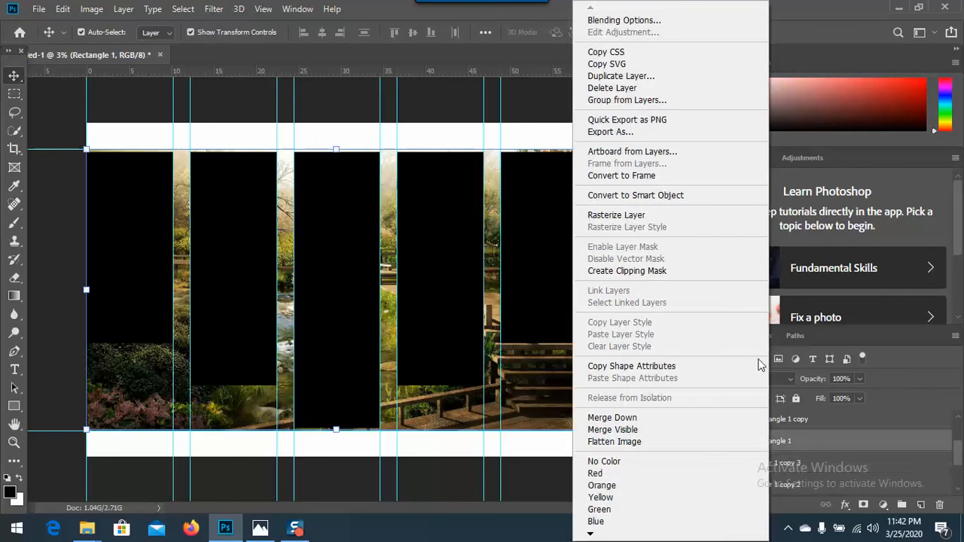
{"action": "left_click", "coordinate": [638, 80]}
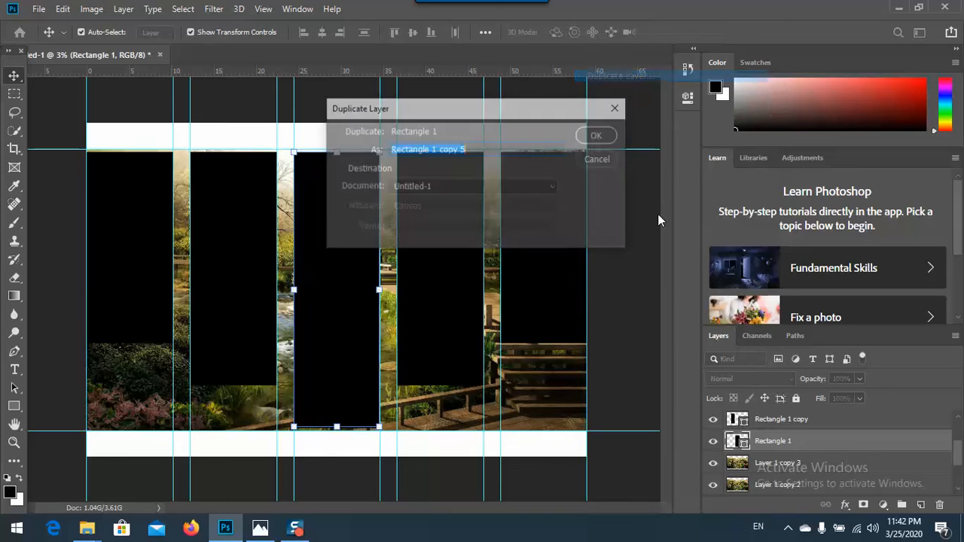
{"action": "left_click", "coordinate": [600, 135]}
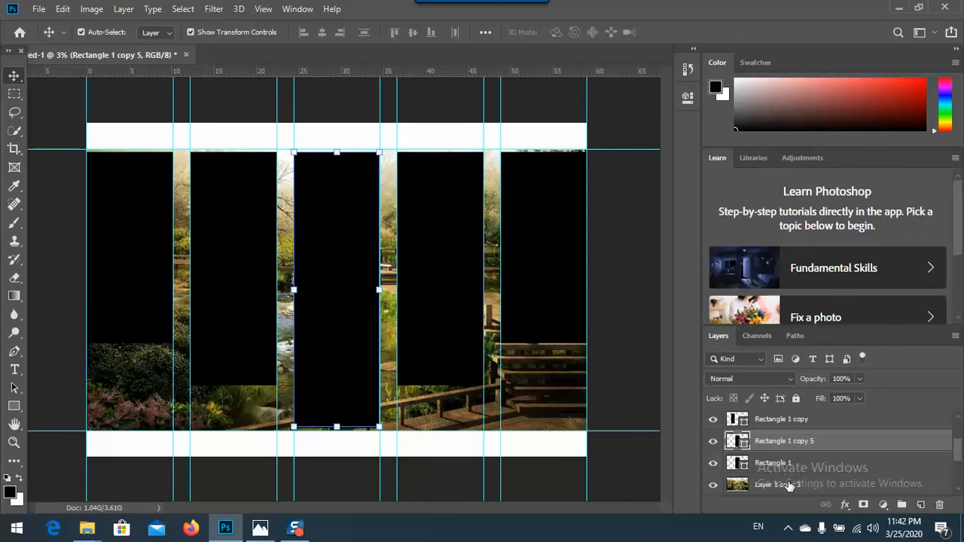
Step: Move Layer 1 copy 3 directly above Rectangle 1, and Layer 1 copy 2 directly above Rectangle 1 copy 5
{"action": "left_click_drag", "start_coordinate": [784, 484], "coordinate": [766, 463]}
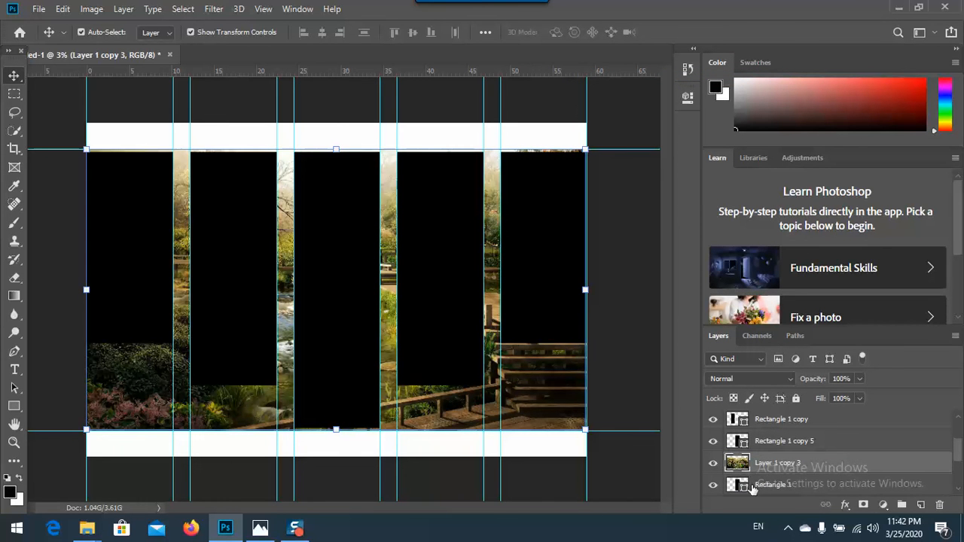
{"action": "scroll", "coordinate": [765, 460], "scroll_direction": "down", "scroll_amount": 2}
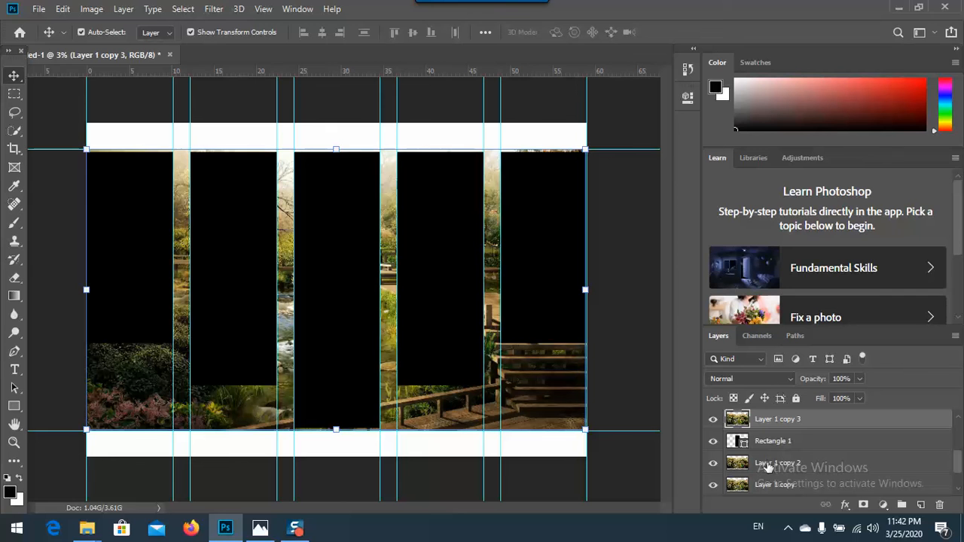
{"action": "left_click_drag", "start_coordinate": [768, 467], "coordinate": [759, 437]}
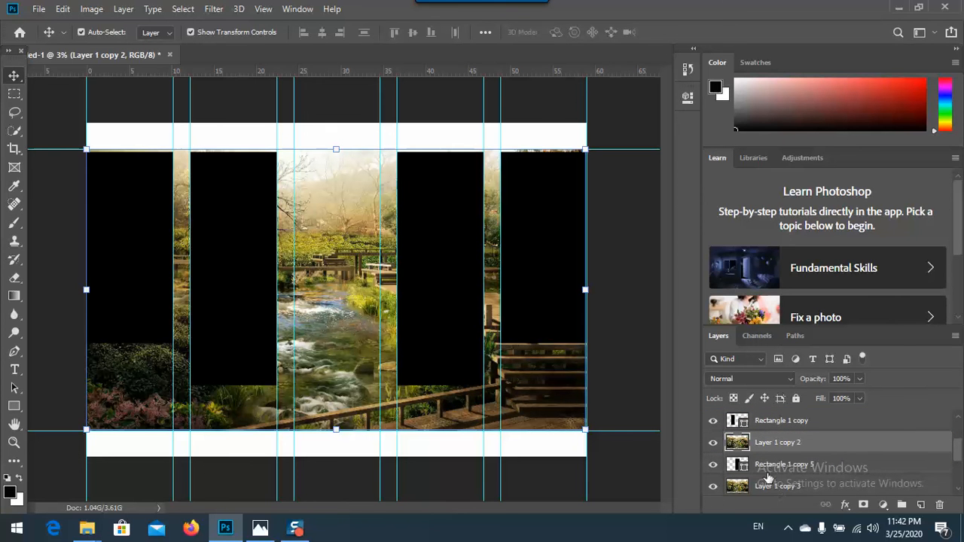
Step: Move Layer 1 copy directly above Rectangle 1 copy, and Layer 1 directly above Rectangle 1 copy 3
{"action": "scroll", "coordinate": [766, 460], "scroll_direction": "down", "scroll_amount": 2}
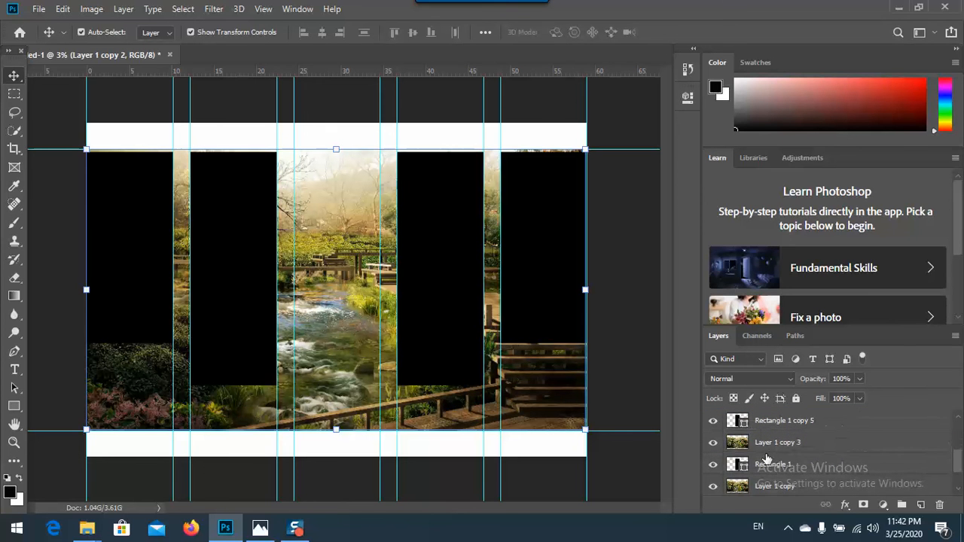
{"action": "scroll", "coordinate": [764, 471], "scroll_direction": "down", "scroll_amount": 2}
{"action": "left_click_drag", "start_coordinate": [760, 444], "coordinate": [787, 460]}
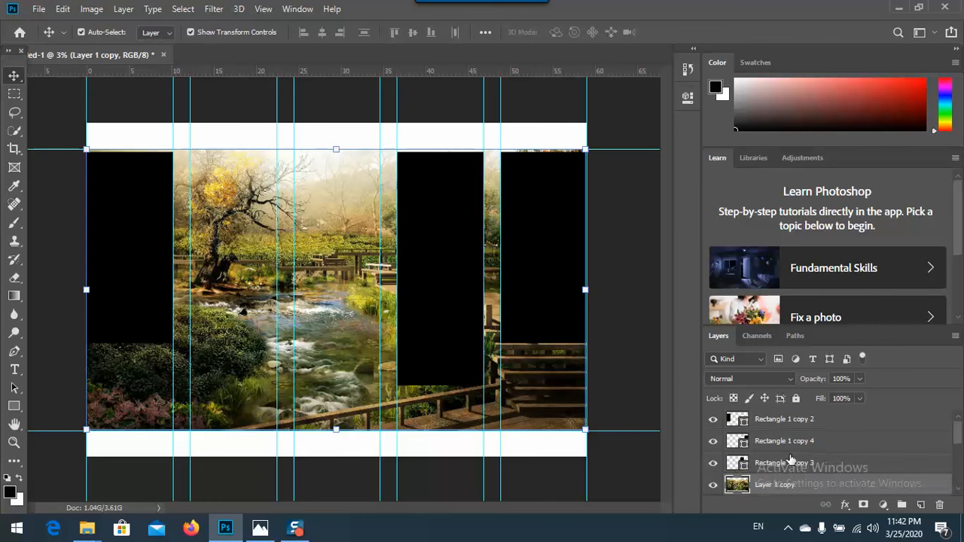
{"action": "scroll", "coordinate": [783, 459], "scroll_direction": "down", "scroll_amount": 1}
{"action": "scroll", "coordinate": [782, 459], "scroll_direction": "down", "scroll_amount": 2}
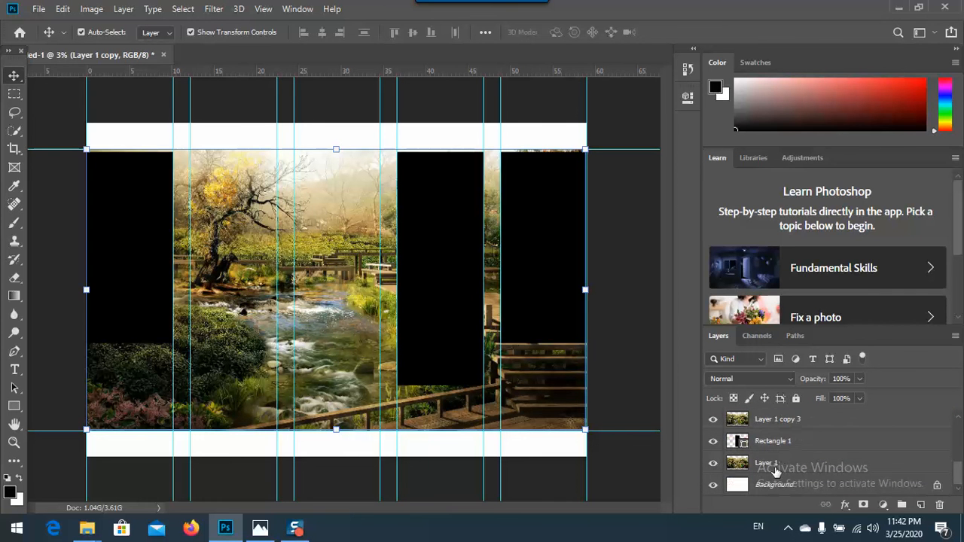
{"action": "left_click_drag", "start_coordinate": [768, 464], "coordinate": [794, 451]}
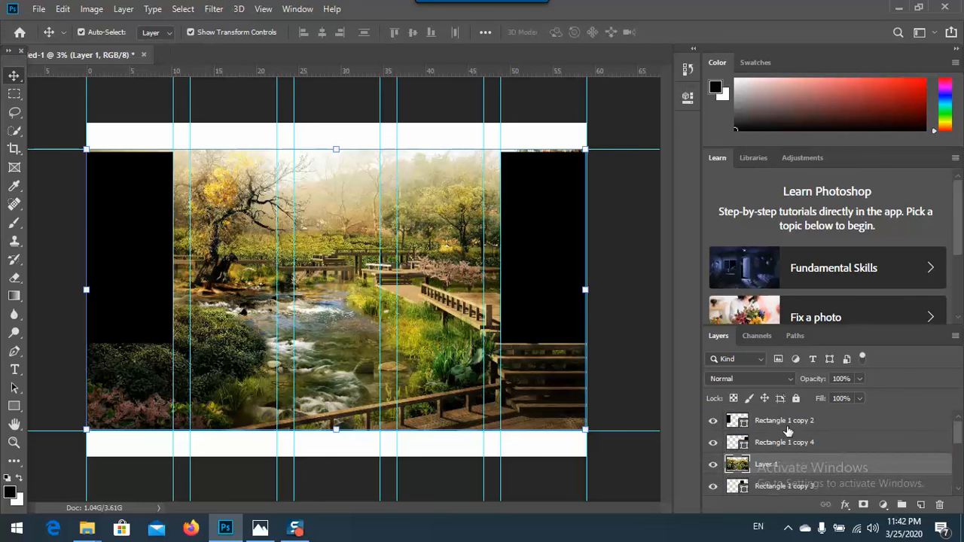
Step: Create clipping masks that clip Layer 1 copy 3 to Rectangle 1 and Layer 1 copy 2 to Rectangle 1 copy 5
{"action": "scroll", "coordinate": [788, 433], "scroll_direction": "down", "scroll_amount": 1}
{"action": "right_click", "coordinate": [759, 466]}
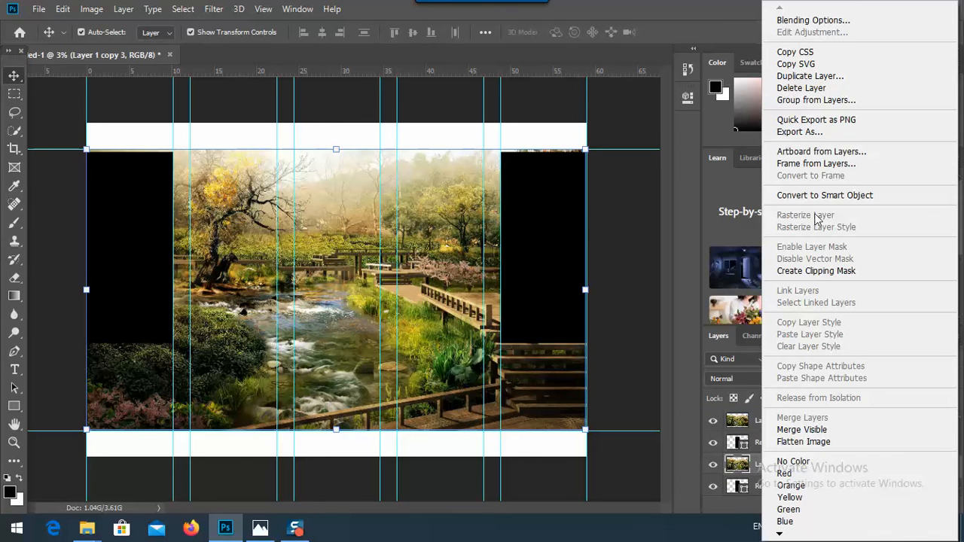
{"action": "left_click", "coordinate": [791, 271]}
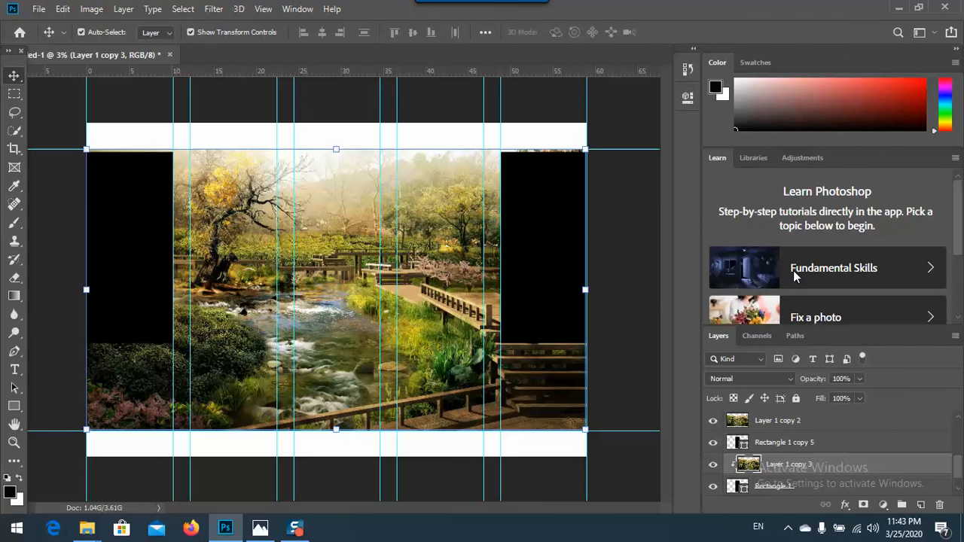
{"action": "left_click", "coordinate": [771, 420]}
{"action": "right_click", "coordinate": [768, 420]}
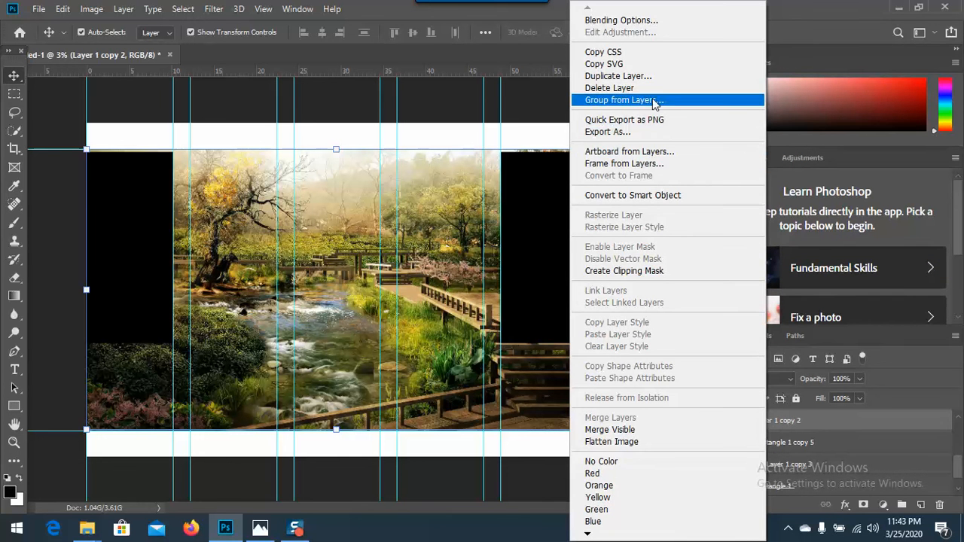
{"action": "left_click", "coordinate": [634, 273]}
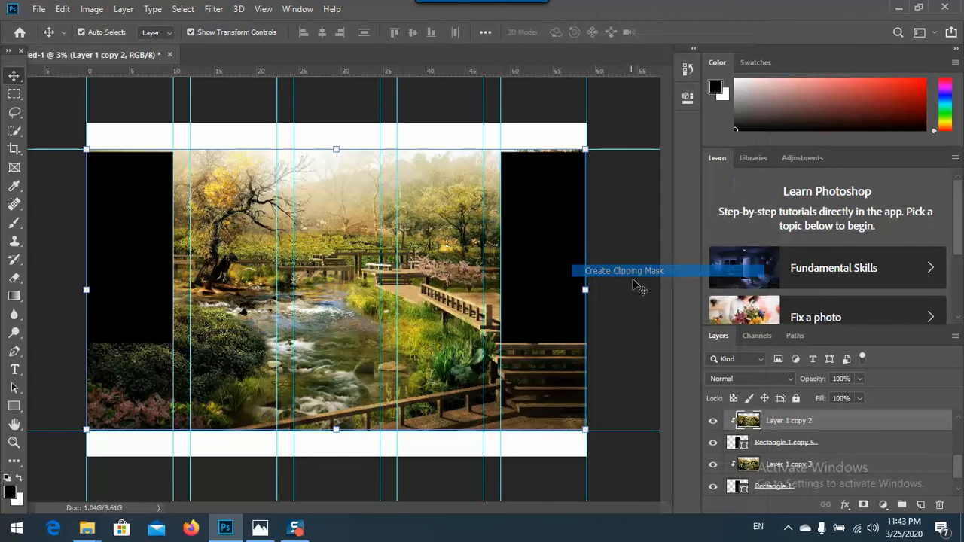
Step: Create clipping masks that clip Layer 1 copy to Rectangle 1 copy and Layer 1 to Rectangle 1 copy 3
{"action": "scroll", "coordinate": [798, 461], "scroll_direction": "up", "scroll_amount": 2}
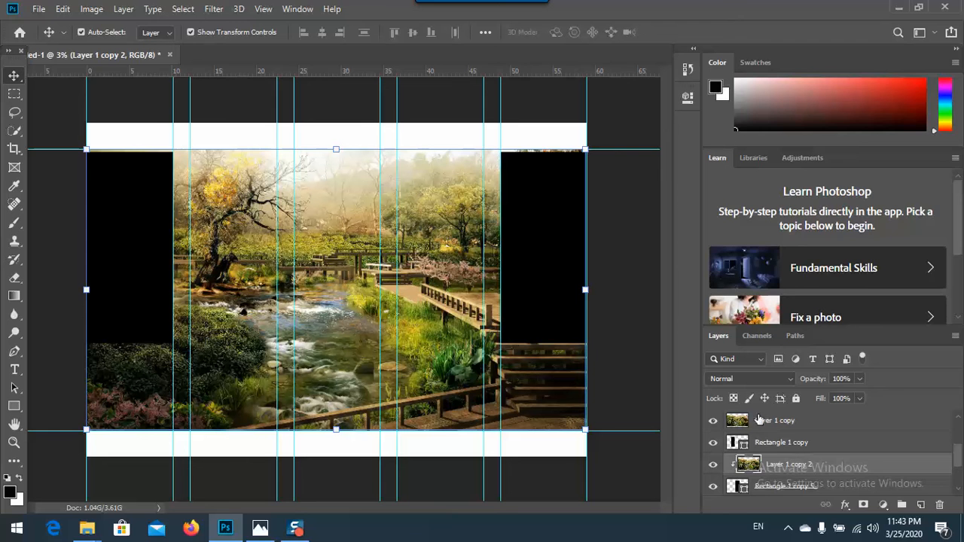
{"action": "left_click", "coordinate": [761, 420]}
{"action": "right_click", "coordinate": [761, 420]}
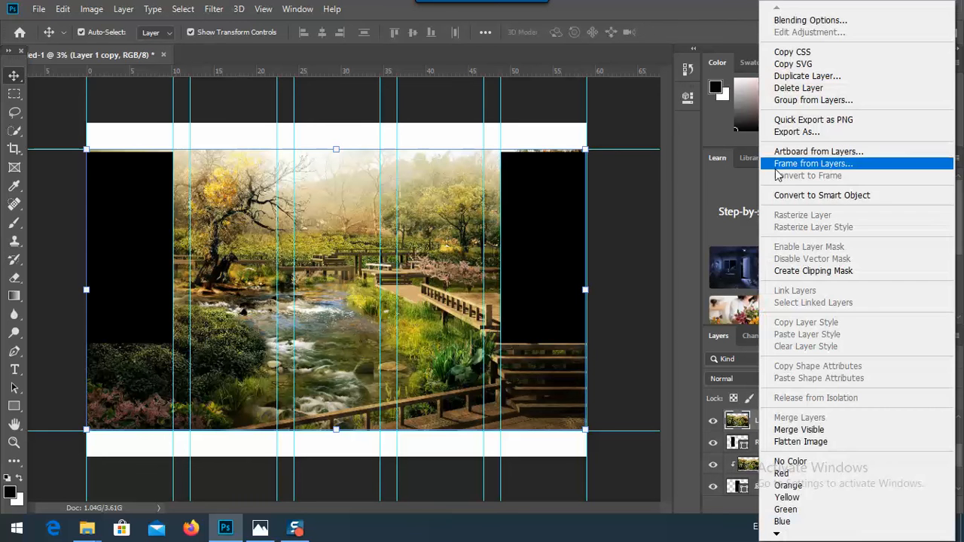
{"action": "left_click", "coordinate": [812, 275]}
{"action": "scroll", "coordinate": [791, 440], "scroll_direction": "up", "scroll_amount": 3}
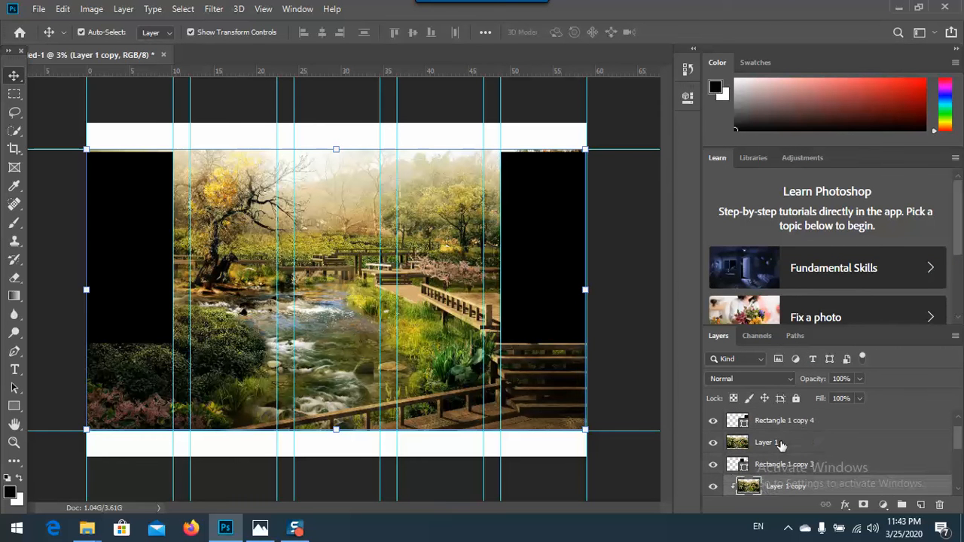
{"action": "left_click", "coordinate": [780, 444]}
{"action": "right_click", "coordinate": [778, 441]}
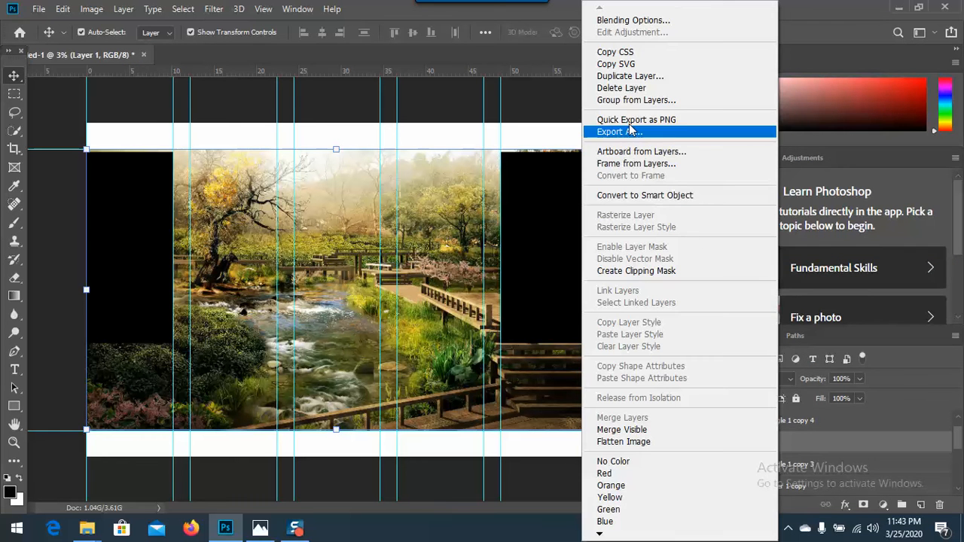
{"action": "left_click", "coordinate": [637, 274]}
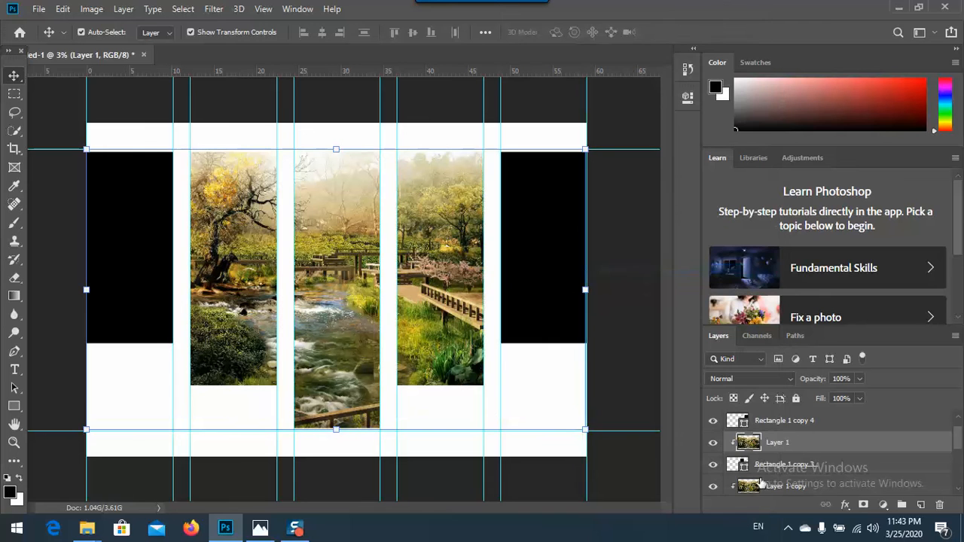
{"action": "scroll", "coordinate": [759, 460], "scroll_direction": "down", "scroll_amount": 1}
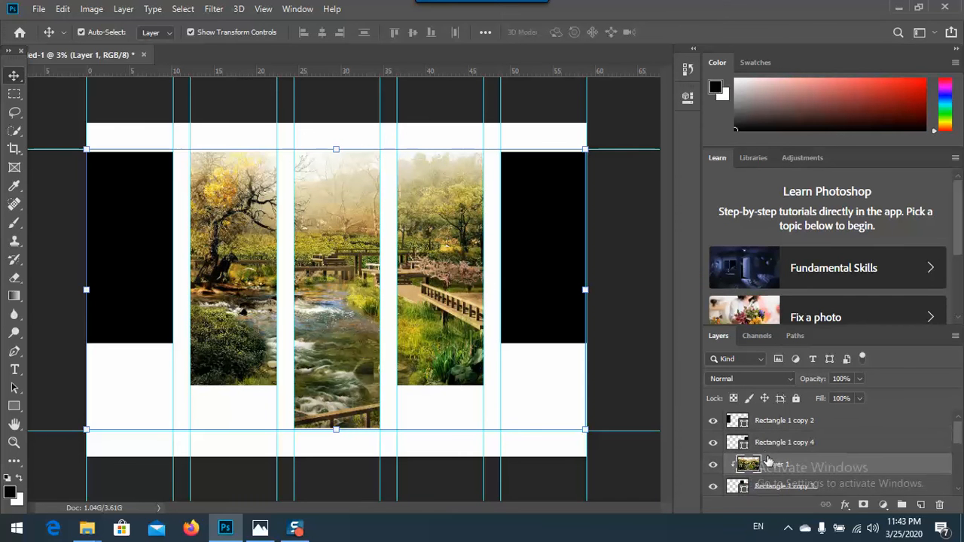
{"action": "scroll", "coordinate": [764, 458], "scroll_direction": "down", "scroll_amount": 1}
{"action": "scroll", "coordinate": [766, 472], "scroll_direction": "down", "scroll_amount": 3}
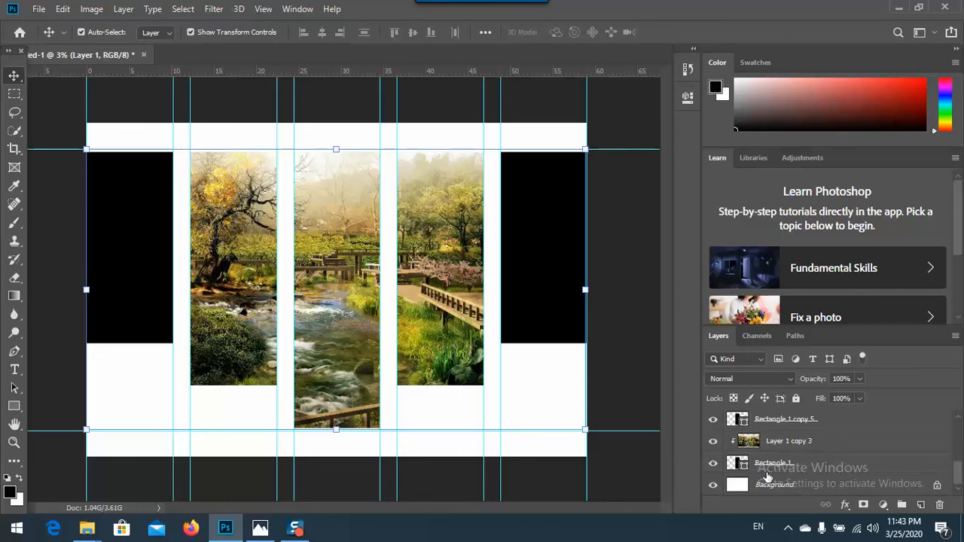
{"action": "scroll", "coordinate": [773, 485], "scroll_direction": "up", "scroll_amount": 3}
{"action": "scroll", "coordinate": [773, 484], "scroll_direction": "up", "scroll_amount": 1}
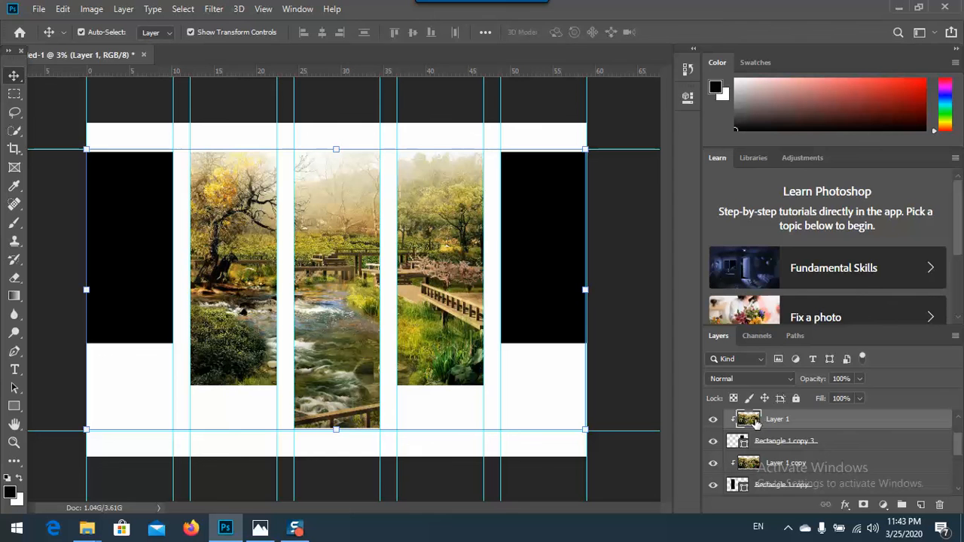
{"action": "right_click", "coordinate": [757, 424]}
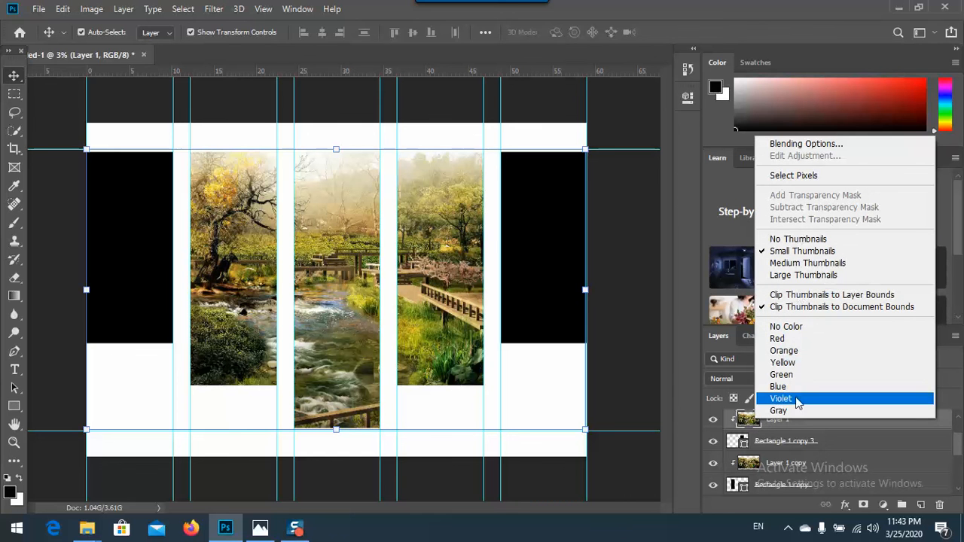
{"action": "left_click", "coordinate": [749, 426]}
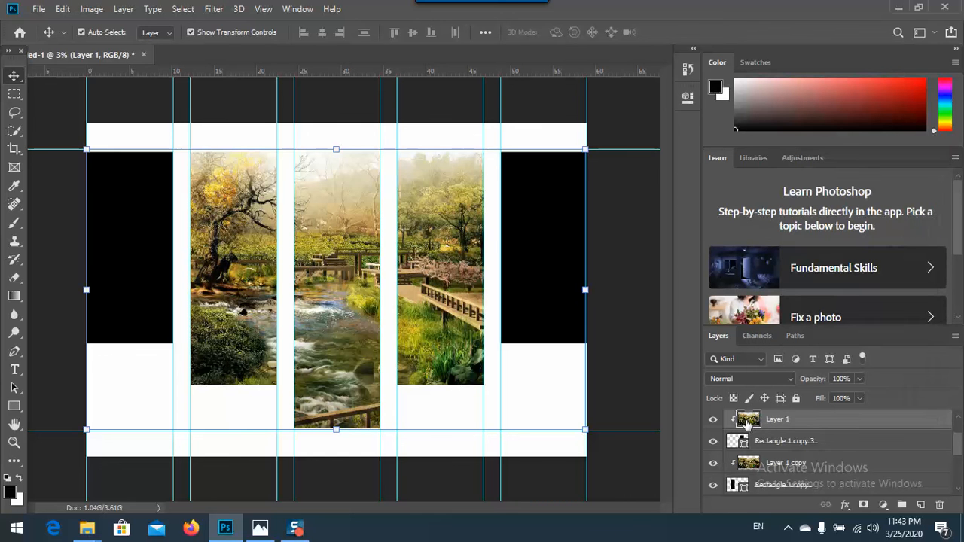
{"action": "mouse_move", "coordinate": [782, 425]}
{"action": "left_mouse_down"}
{"action": "mouse_move", "coordinate": [809, 458]}
{"action": "mouse_move", "coordinate": [792, 414]}
{"action": "left_mouse_up"}
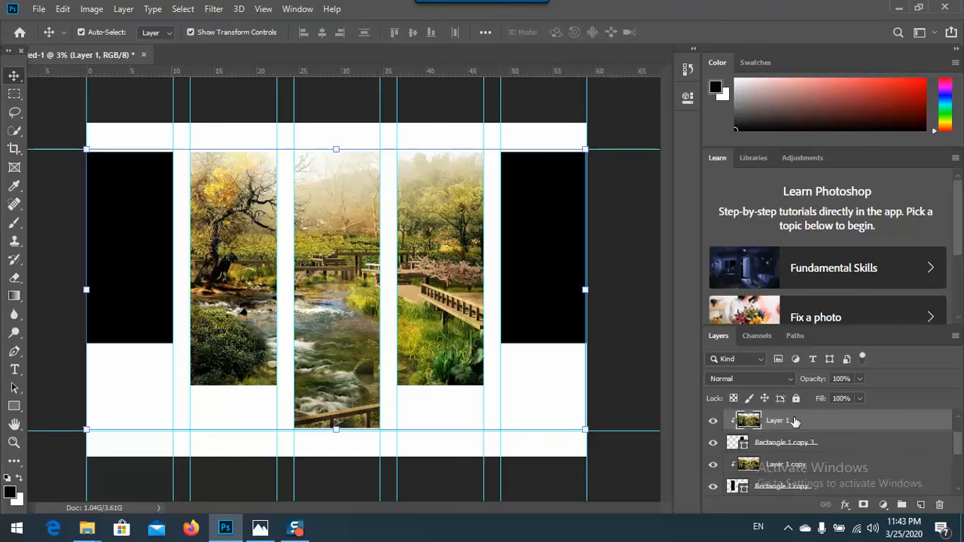
{"action": "right_click", "coordinate": [781, 429]}
{"action": "left_click", "coordinate": [781, 429]}
Step: Duplicate Layer 1 with the default name and place the copy directly above Rectangle 1 copy 4
{"action": "right_click", "coordinate": [773, 425]}
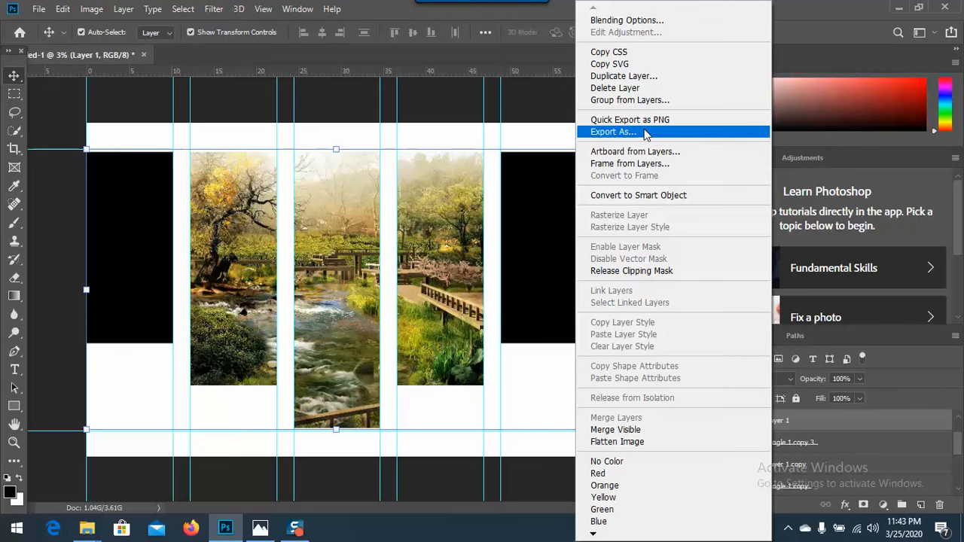
{"action": "left_click", "coordinate": [621, 77]}
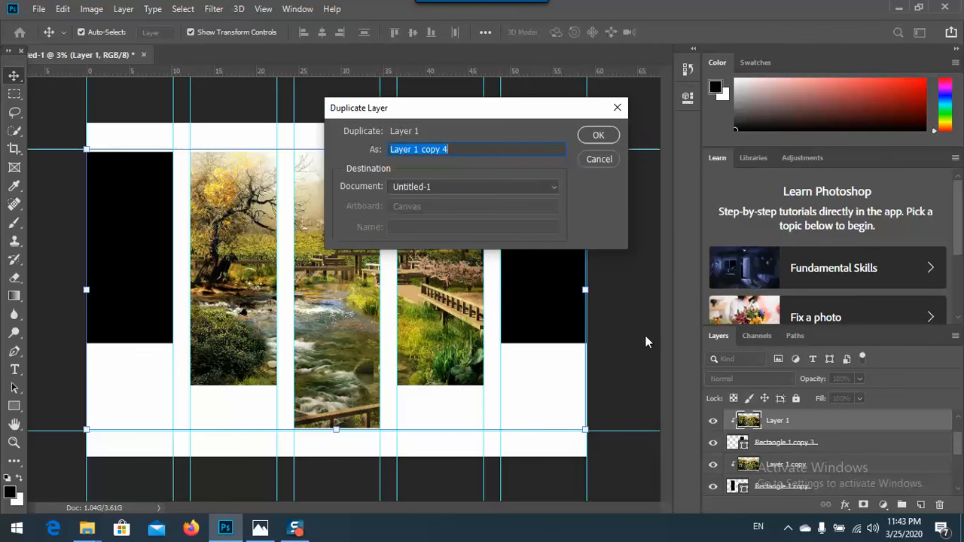
{"action": "left_click", "coordinate": [597, 134]}
{"action": "left_click_drag", "start_coordinate": [762, 422], "coordinate": [762, 433]}
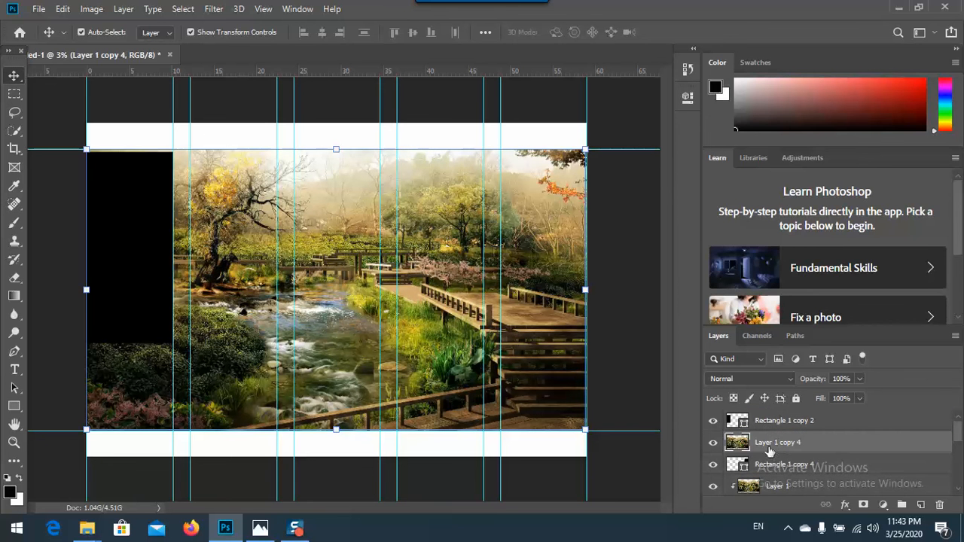
Step: Duplicate Layer 1 copy 4 with the default name and place the new copy directly above Rectangle 1 copy 2
{"action": "right_click", "coordinate": [768, 448]}
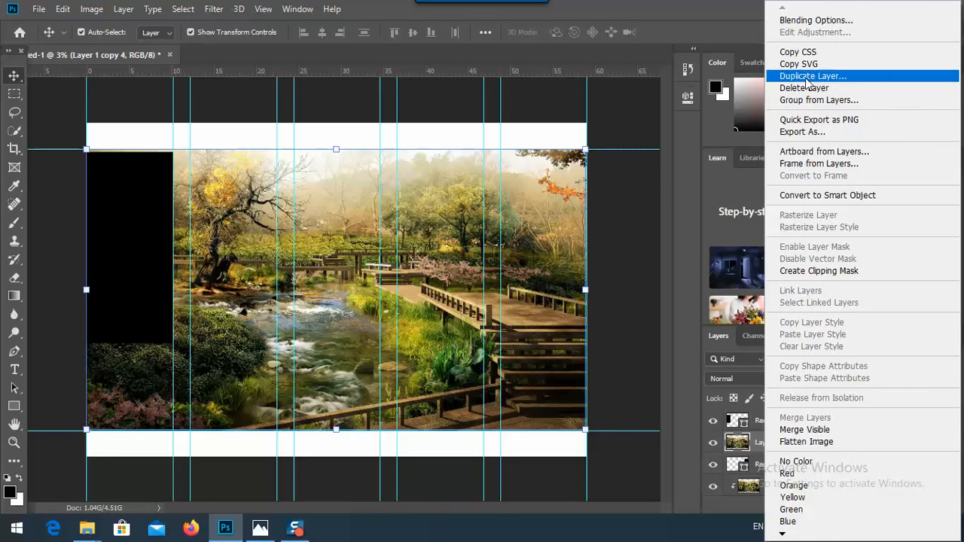
{"action": "left_click", "coordinate": [806, 76]}
{"action": "left_click", "coordinate": [593, 136]}
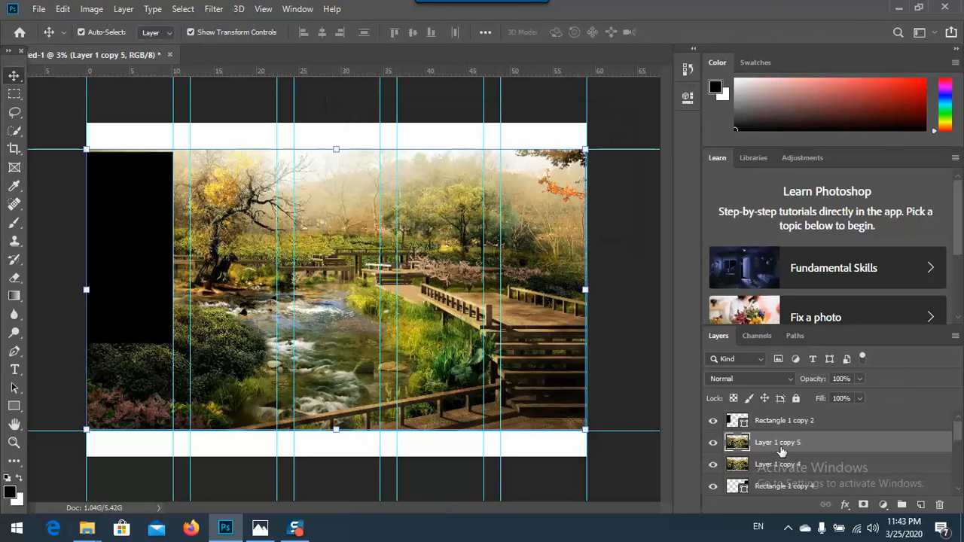
{"action": "left_click_drag", "start_coordinate": [782, 450], "coordinate": [778, 411]}
Step: Create clipping masks that clip the picture copies to Rectangle 1 copy 4 and Rectangle 1 copy 2, filling both outer panels
{"action": "left_click", "coordinate": [769, 465]}
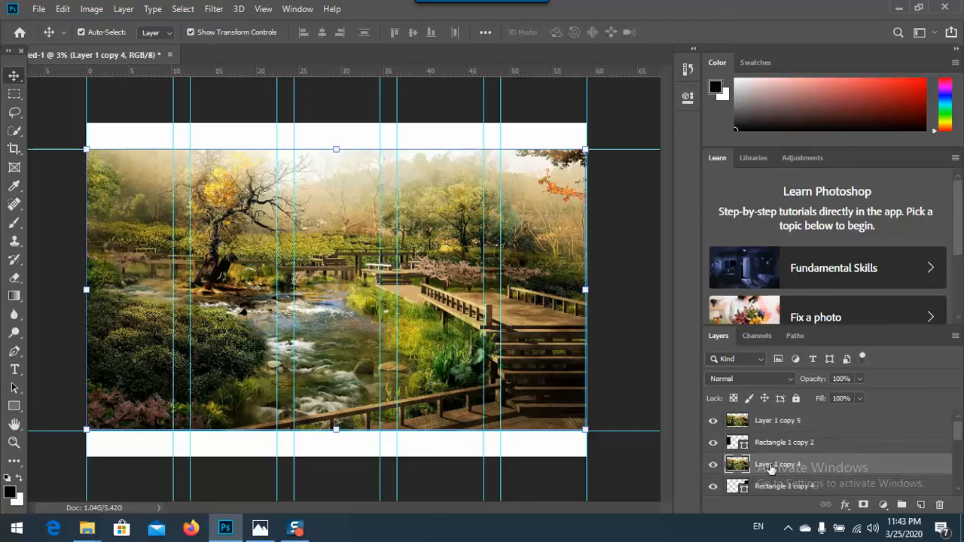
{"action": "right_click", "coordinate": [770, 465]}
{"action": "left_click", "coordinate": [672, 271]}
{"action": "left_click", "coordinate": [783, 420]}
{"action": "right_click", "coordinate": [769, 420]}
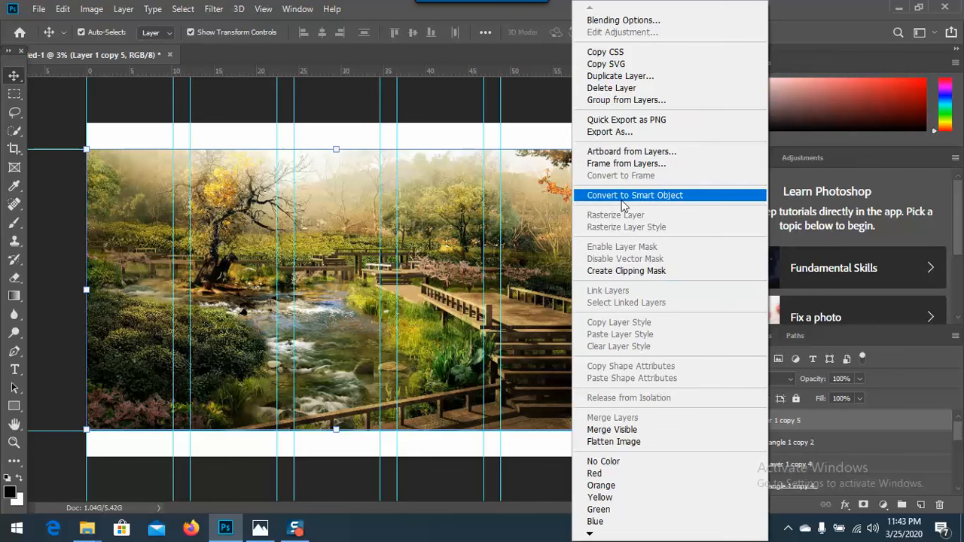
{"action": "left_click", "coordinate": [624, 272]}
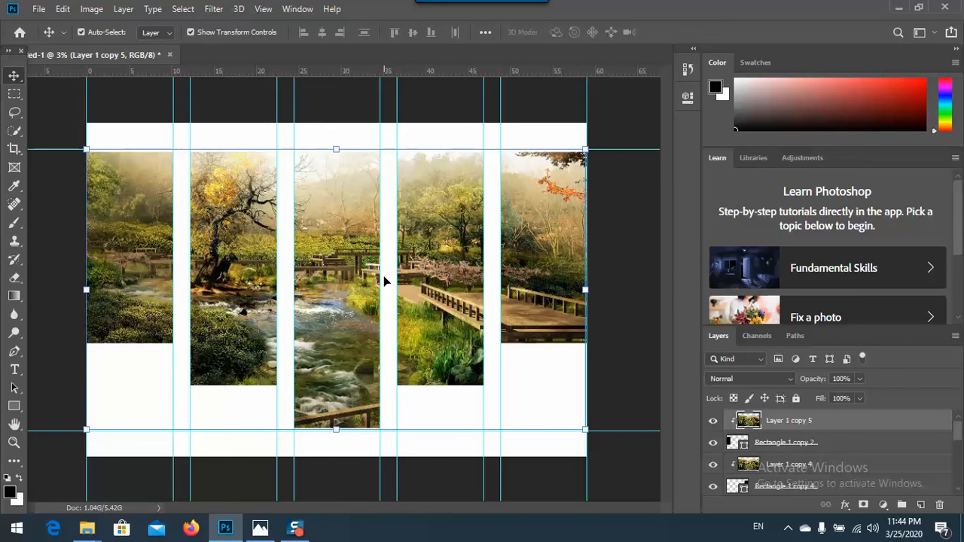
{"action": "left_click", "coordinate": [256, 283]}
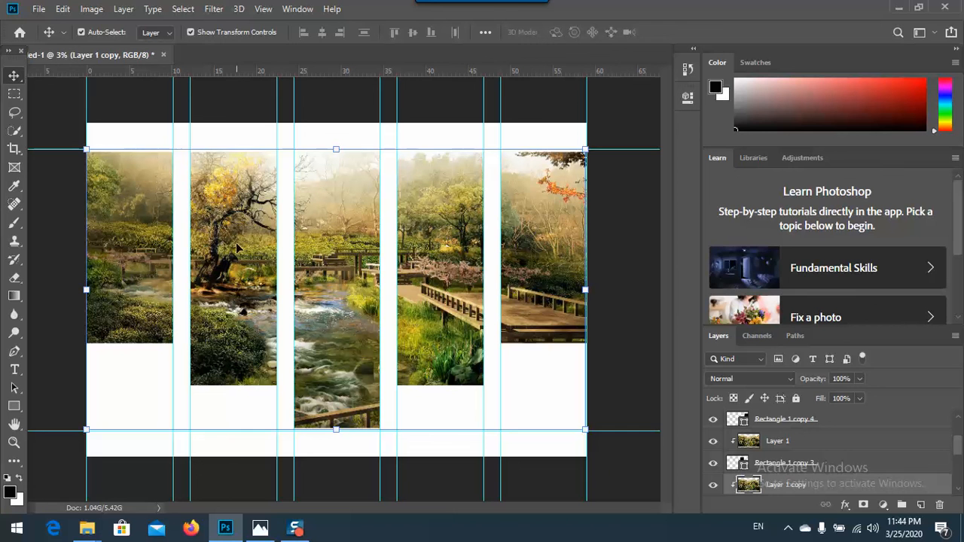
{"action": "left_click", "coordinate": [439, 106]}
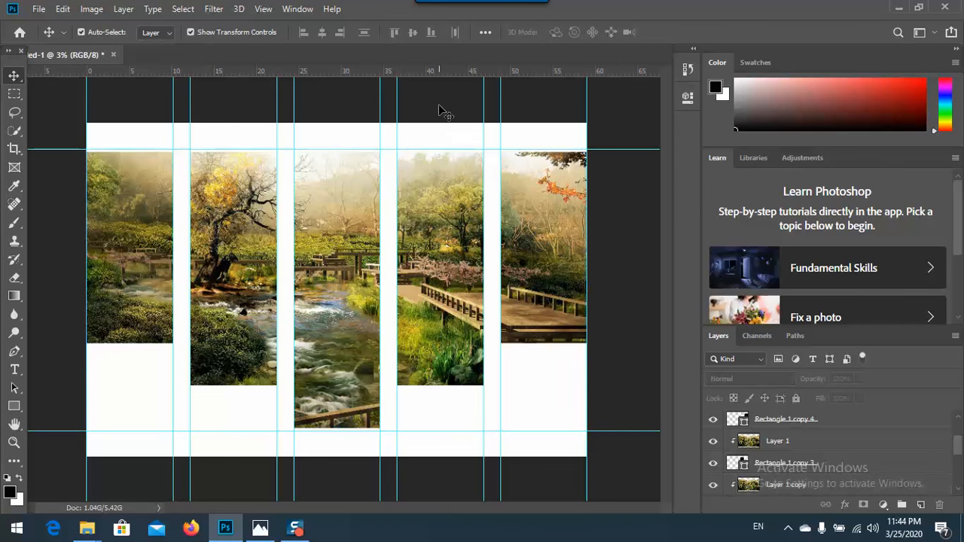
{"action": "left_click", "coordinate": [244, 224]}
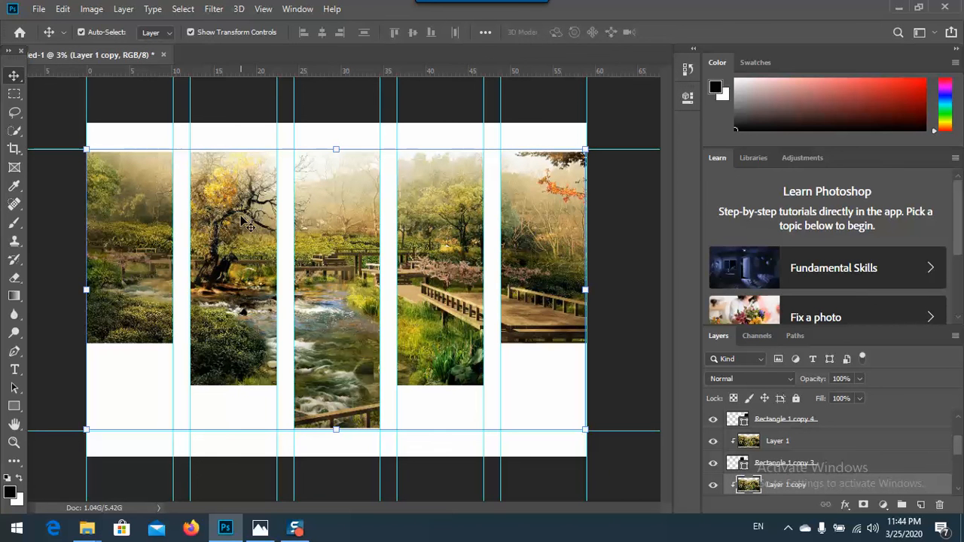
{"action": "left_click", "coordinate": [833, 462]}
{"action": "scroll", "coordinate": [795, 475], "scroll_direction": "down", "scroll_amount": 1}
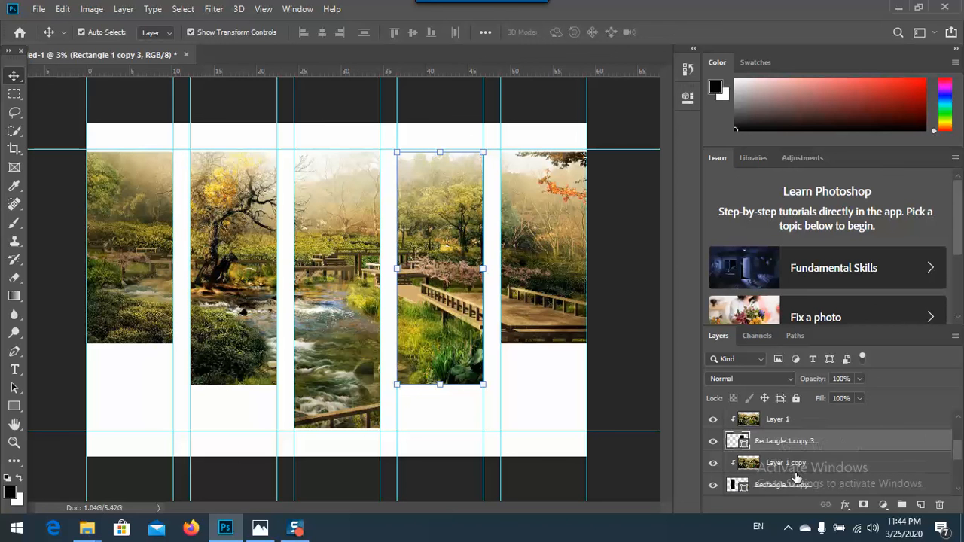
{"action": "scroll", "coordinate": [712, 460], "scroll_direction": "down", "scroll_amount": 1}
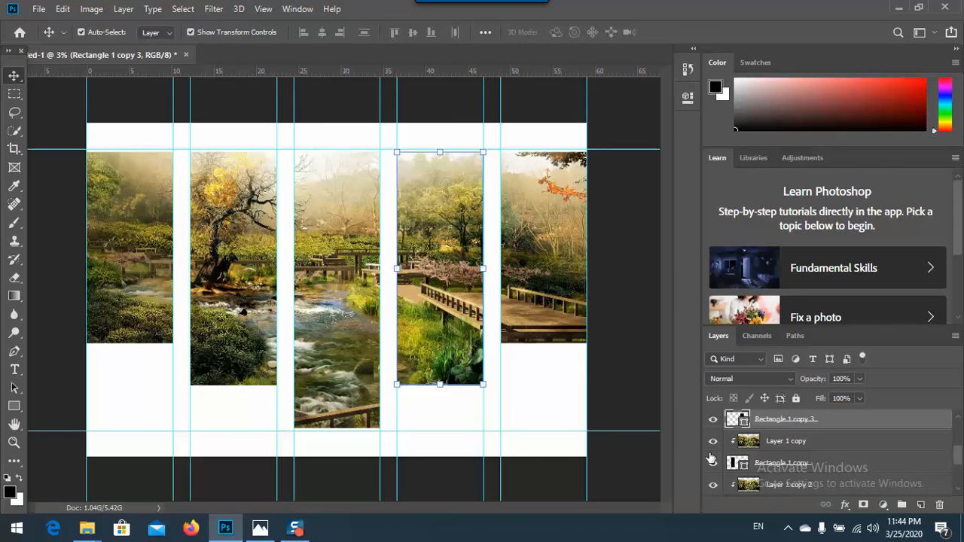
Step: Try to move Rectangle 1 copy and Rectangle 1 copy 3 down together on the canvas
{"action": "left_click", "coordinate": [779, 486]}
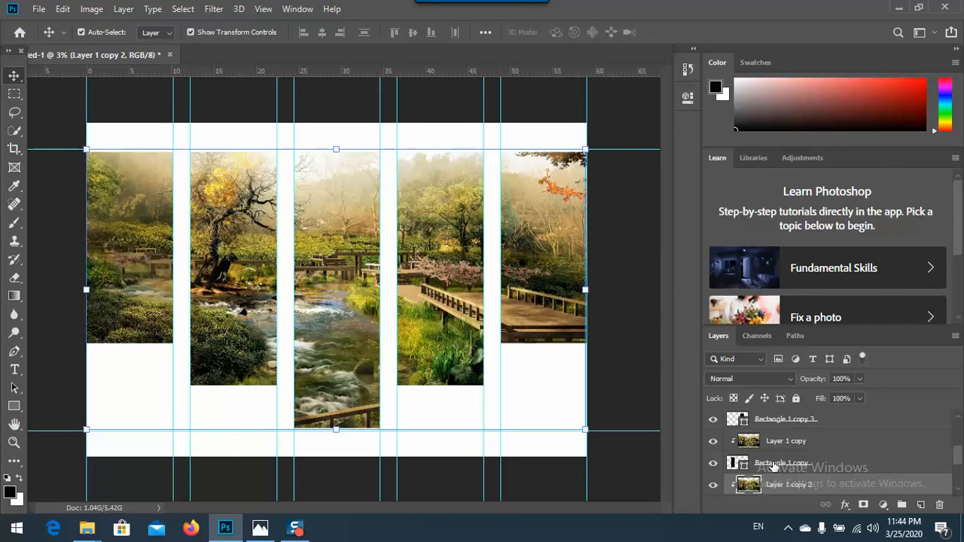
{"action": "left_click", "coordinate": [771, 464]}
{"action": "left_click", "coordinate": [775, 423], "text": "ctrl"}
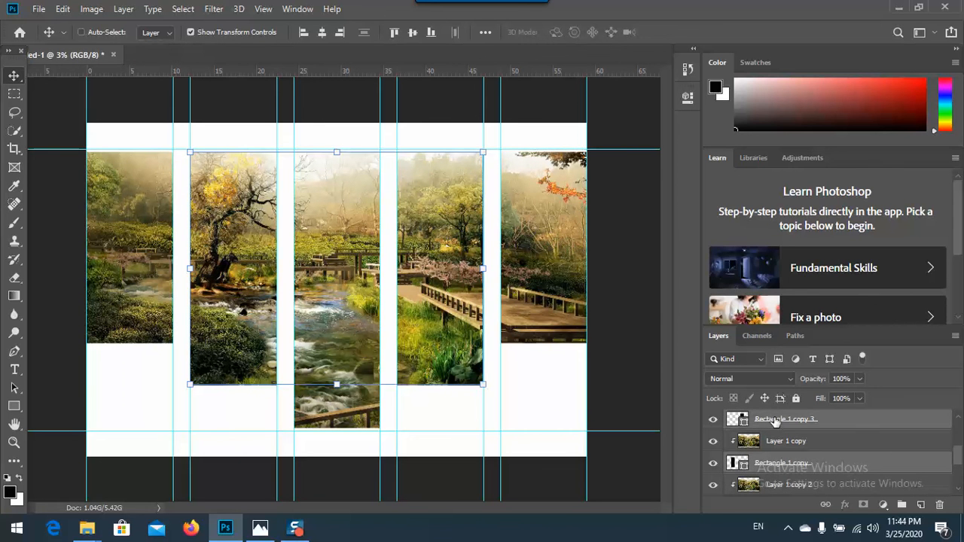
{"action": "mouse_move", "coordinate": [420, 195]}
{"action": "left_mouse_down"}
{"action": "mouse_move", "coordinate": [419, 211]}
{"action": "mouse_move", "coordinate": [418, 198]}
{"action": "left_mouse_up"}
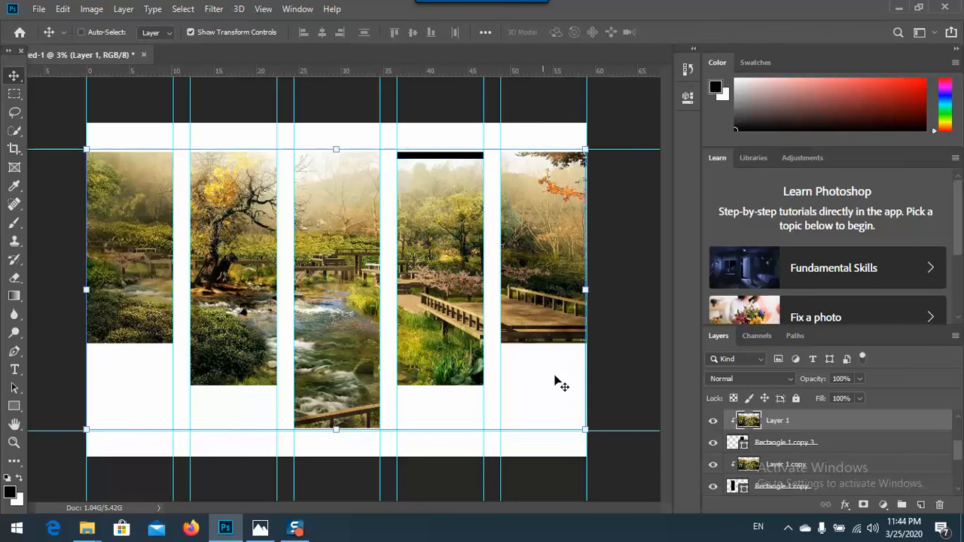
{"action": "key", "text": "ctrl+z"}
{"action": "left_click", "coordinate": [764, 444]}
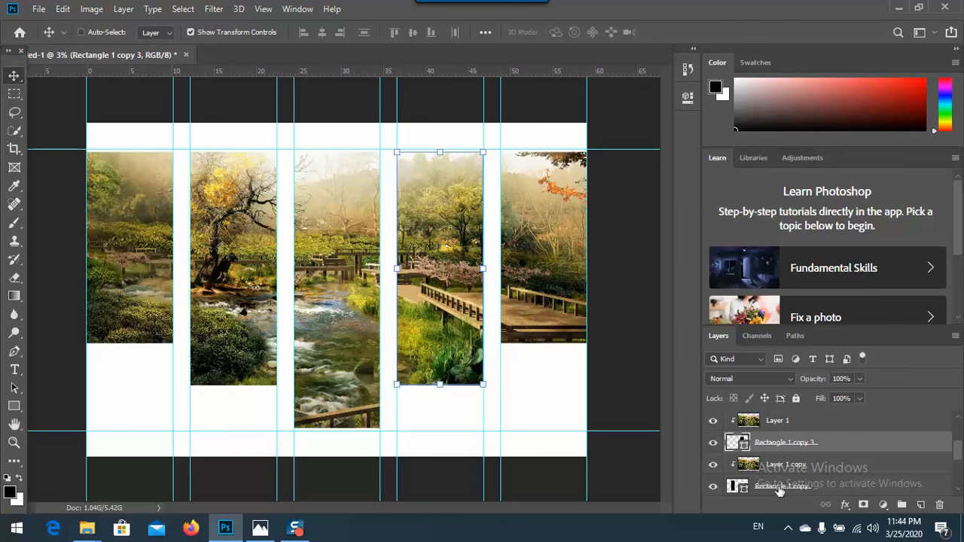
{"action": "left_click", "coordinate": [780, 488], "text": "ctrl"}
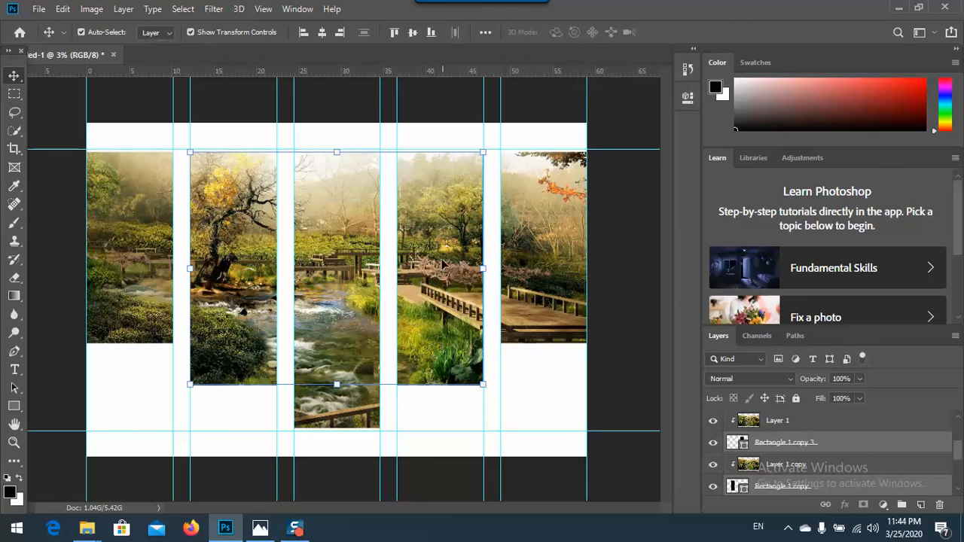
{"action": "left_click_drag", "start_coordinate": [434, 249], "coordinate": [429, 276]}
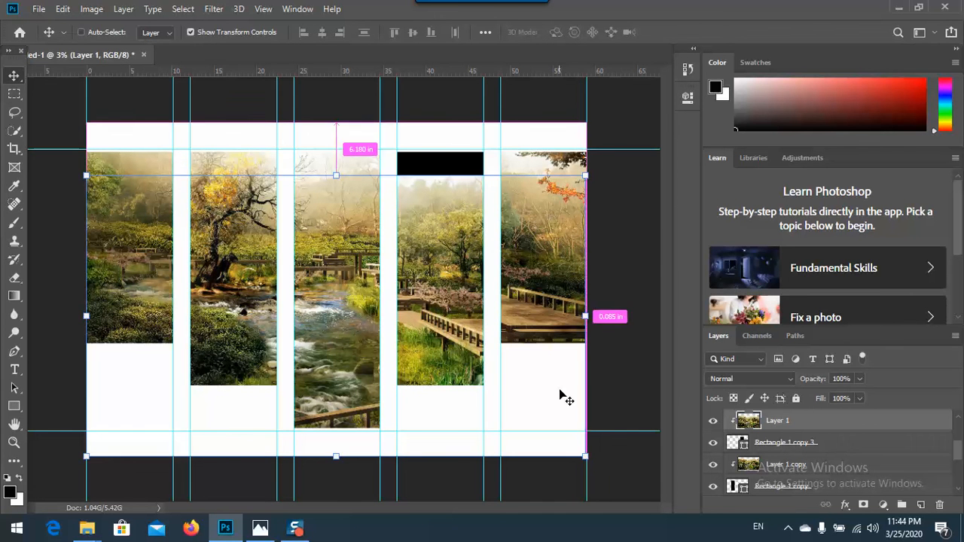
{"action": "key", "text": "ctrl+z"}
Step: Move Rectangle 1 copy and Rectangle 1 copy 3 down together until both panels are vertically centred on the tall middle panel
{"action": "left_click", "coordinate": [769, 444]}
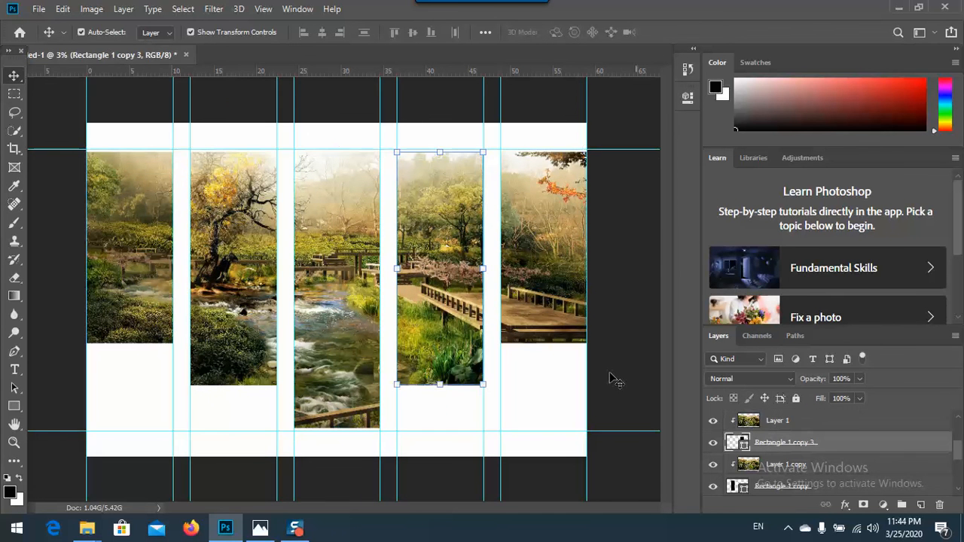
{"action": "left_click", "coordinate": [775, 486], "text": "ctrl"}
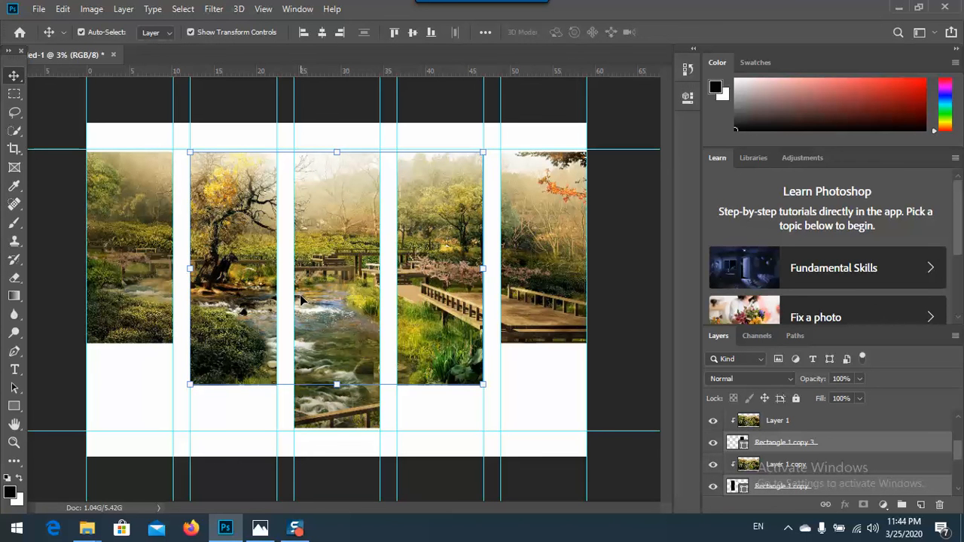
{"action": "key", "text": "shift+Down"}
{"action": "key", "text": "shift+Down"}
{"action": "key", "text": "shift+Down"}
{"action": "key", "text": "shift+Down"}
{"action": "key", "text": "shift+Down"}
{"action": "key", "text": "shift+Down"}
{"action": "key", "text": "shift+Down"}
{"action": "key", "text": "shift+Down"}
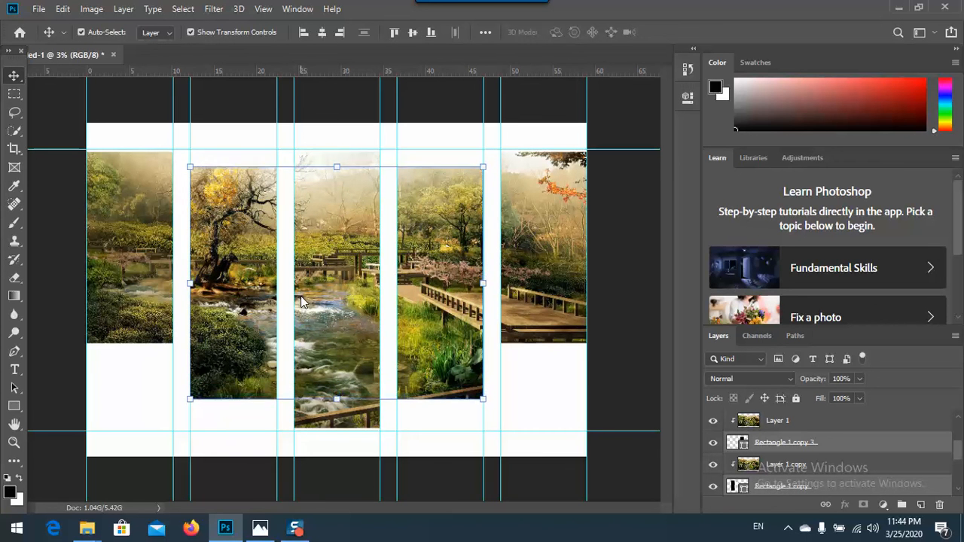
{"action": "key", "text": "shift+Down"}
{"action": "key", "text": "shift+Down"}
{"action": "key", "text": "shift+Down"}
{"action": "key", "text": "shift+Down"}
{"action": "key", "text": "shift+Down"}
{"action": "key", "text": "shift+Down"}
{"action": "key", "text": "shift+Down"}
{"action": "key", "text": "shift+Down"}
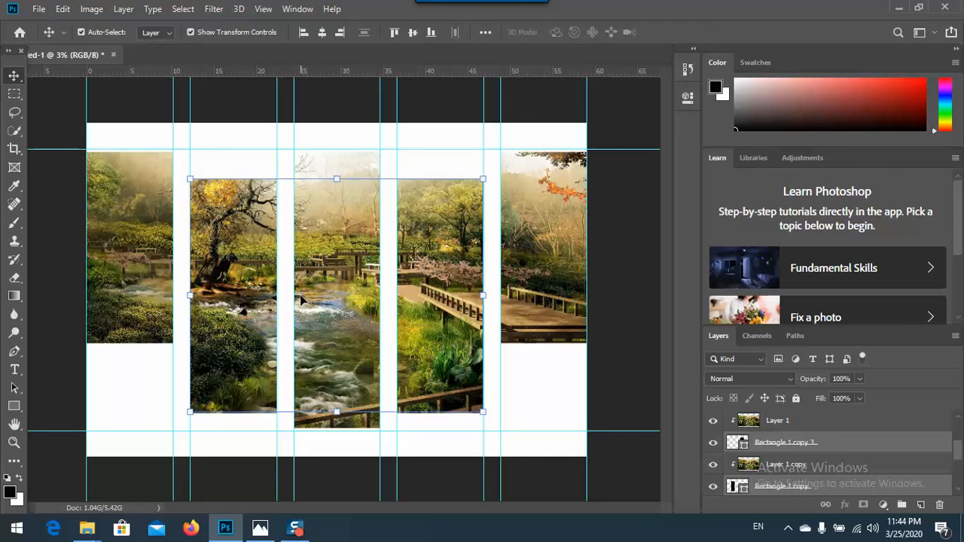
{"action": "key", "text": "shift+Down"}
{"action": "key", "text": "shift+Up"}
{"action": "key", "text": "shift+Up"}
{"action": "key", "text": "shift+Up"}
{"action": "key", "text": "shift+Up"}
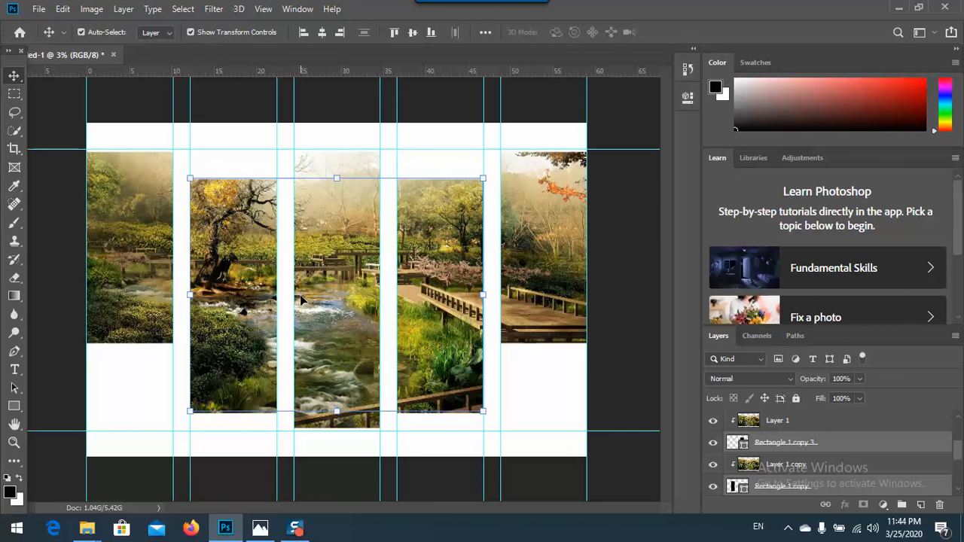
{"action": "key", "text": "shift+Up"}
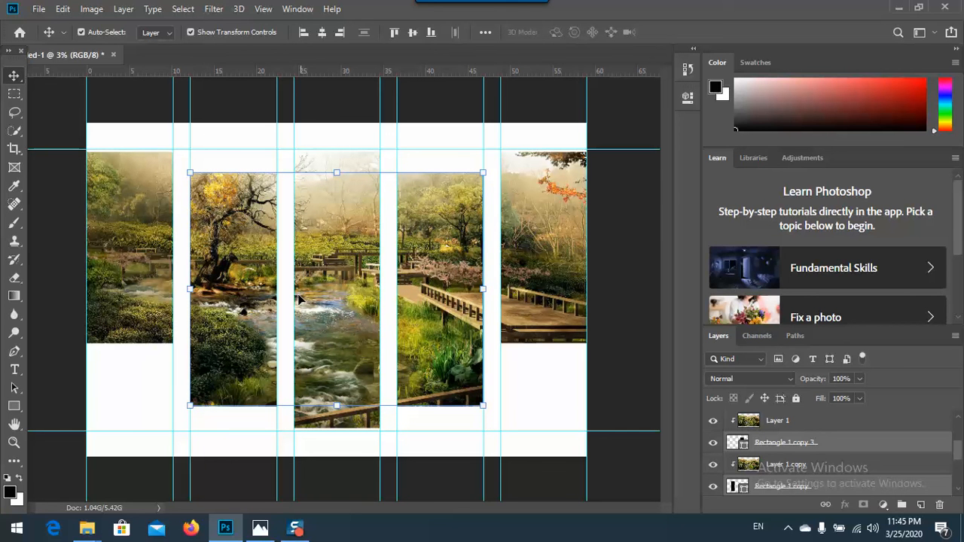
Step: Move Rectangle 1 copy 2 and Rectangle 1 copy 4 down together so the two outer panels are roughly vertically centred on the middle panel
{"action": "scroll", "coordinate": [839, 439], "scroll_direction": "up", "scroll_amount": 1}
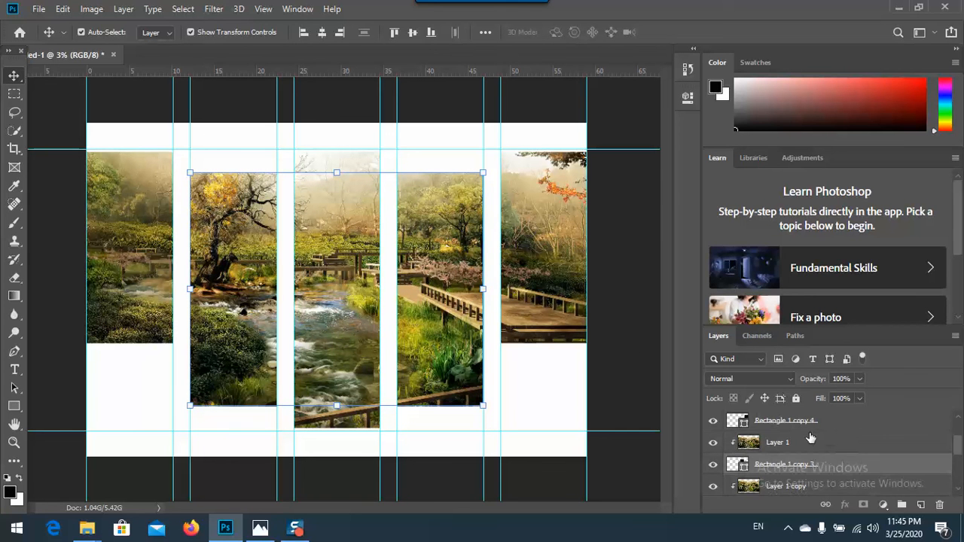
{"action": "left_click", "coordinate": [804, 426]}
{"action": "scroll", "coordinate": [806, 441], "scroll_direction": "up", "scroll_amount": 1}
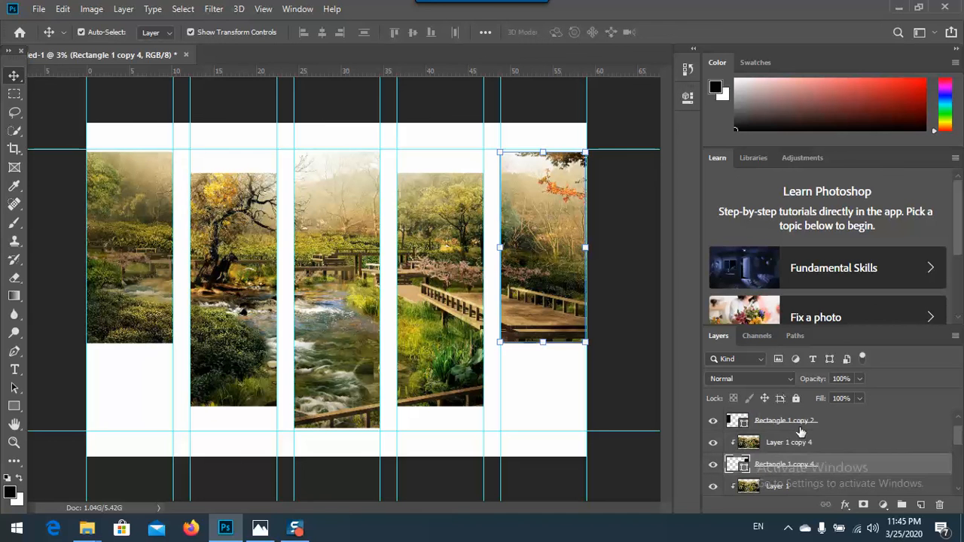
{"action": "left_click", "coordinate": [800, 428]}
{"action": "left_click", "coordinate": [785, 468], "text": "ctrl"}
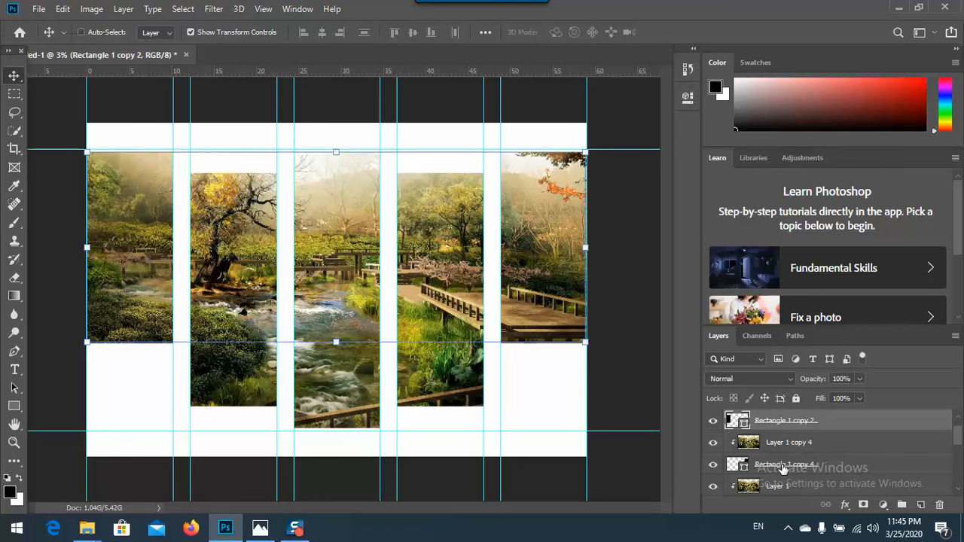
{"action": "left_click_drag", "start_coordinate": [417, 228], "coordinate": [417, 247]}
{"action": "key", "text": "shift+Down"}
{"action": "key", "text": "shift+Down"}
{"action": "key", "text": "shift+Down"}
{"action": "key", "text": "shift+Down"}
{"action": "key", "text": "shift+Down"}
{"action": "key", "text": "shift+Down"}
{"action": "key", "text": "shift+Down"}
{"action": "key", "text": "shift+Down"}
{"action": "key", "text": "shift+Down"}
{"action": "key", "text": "shift+Down"}
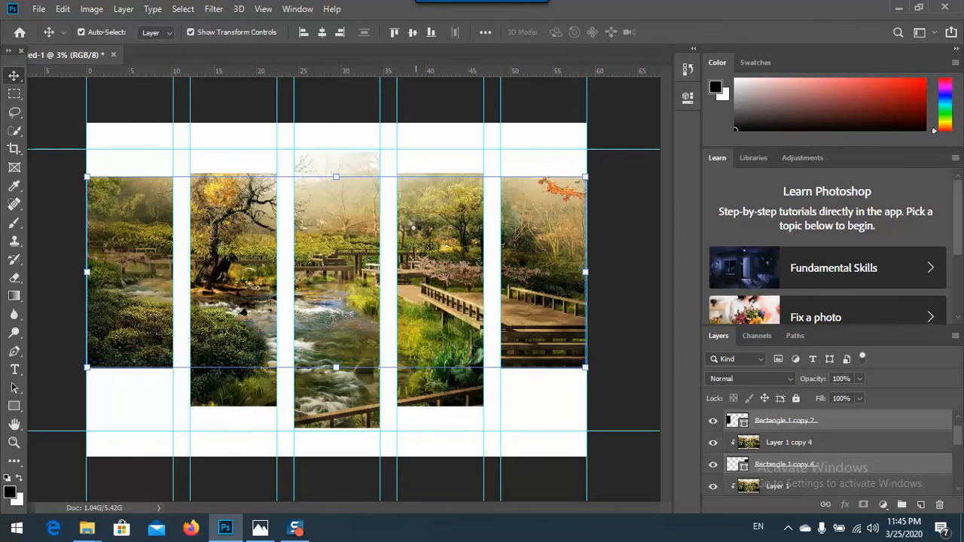
{"action": "key", "text": "shift+Down"}
{"action": "key", "text": "shift+Down"}
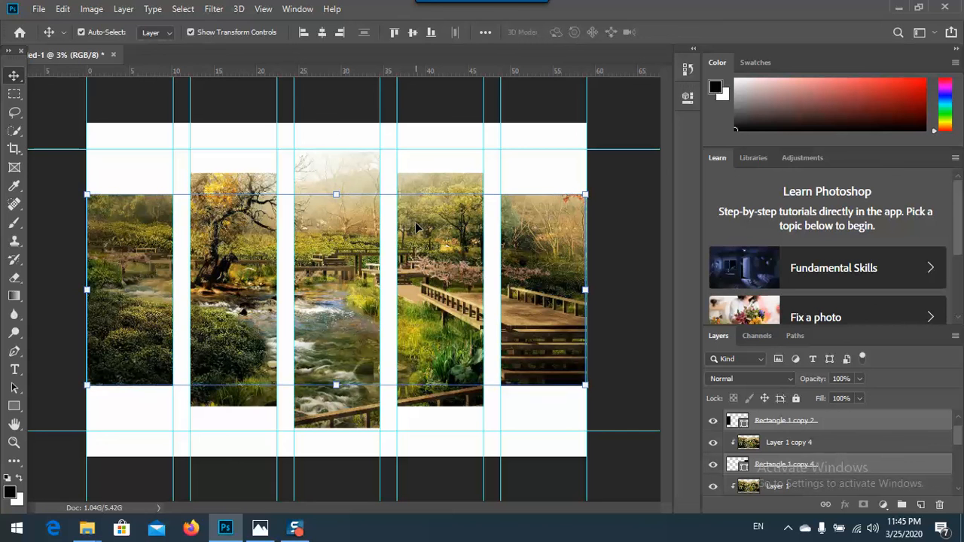
{"action": "key", "text": "shift+Down"}
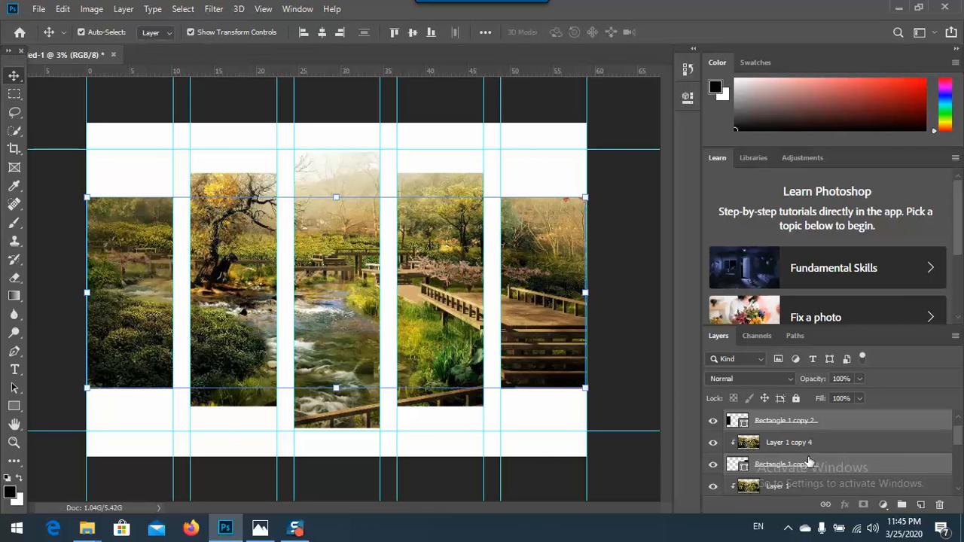
Step: Move Rectangle 1 copy 2 straight up so the leftmost panel's top edge meets the upper horizontal guide
{"action": "left_click", "coordinate": [789, 422]}
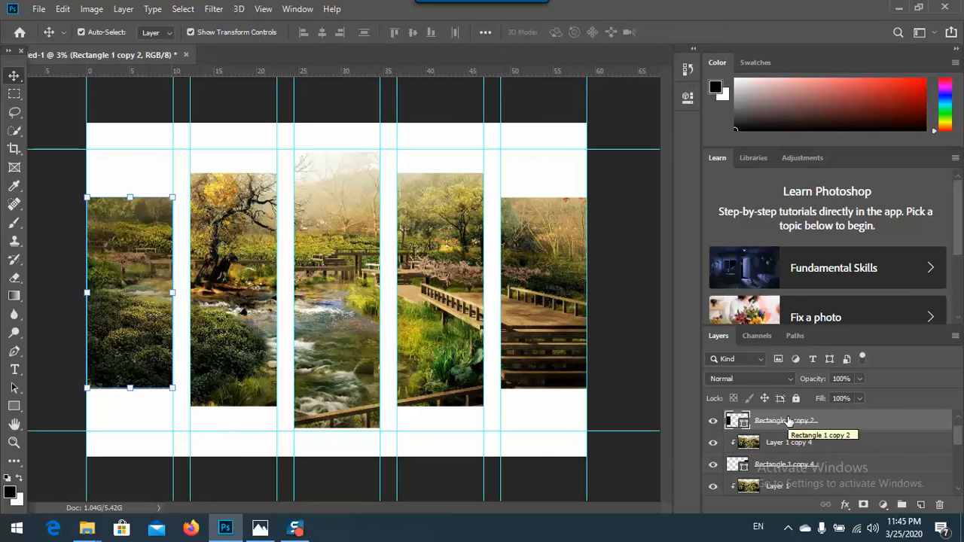
{"action": "mouse_move", "coordinate": [150, 211]}
{"action": "left_mouse_down"}
{"action": "mouse_move", "coordinate": [149, 190]}
{"action": "mouse_move", "coordinate": [149, 201]}
{"action": "left_mouse_up"}
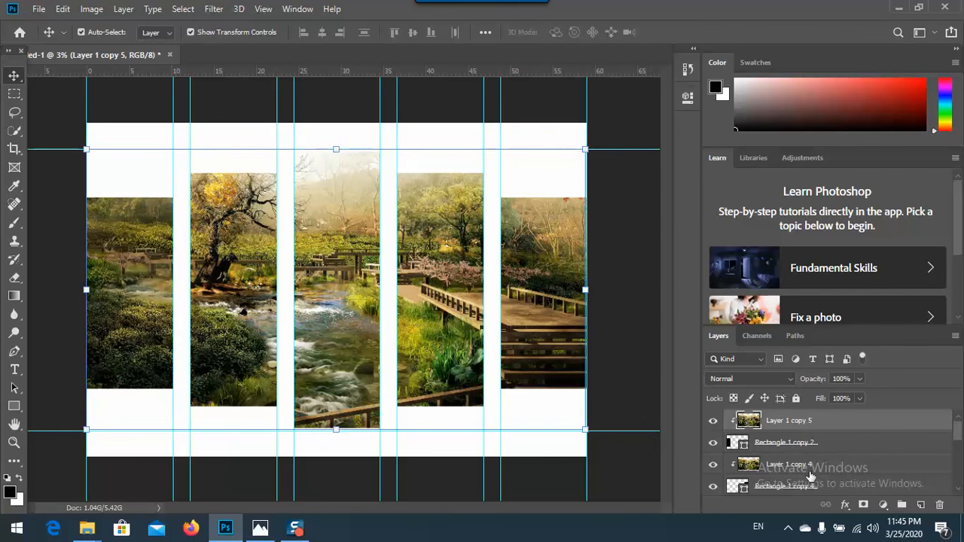
{"action": "left_click", "coordinate": [784, 443]}
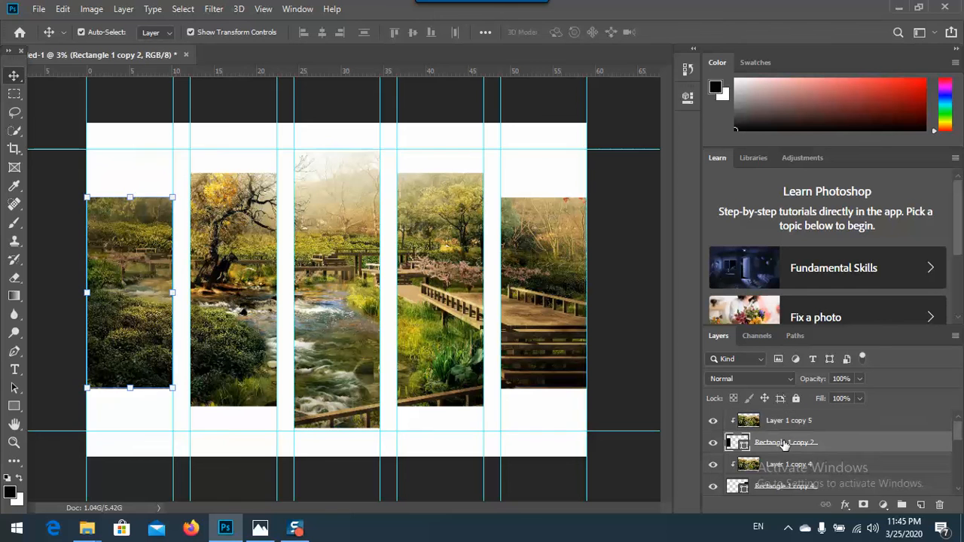
{"action": "left_click_drag", "start_coordinate": [165, 249], "coordinate": [164, 201]}
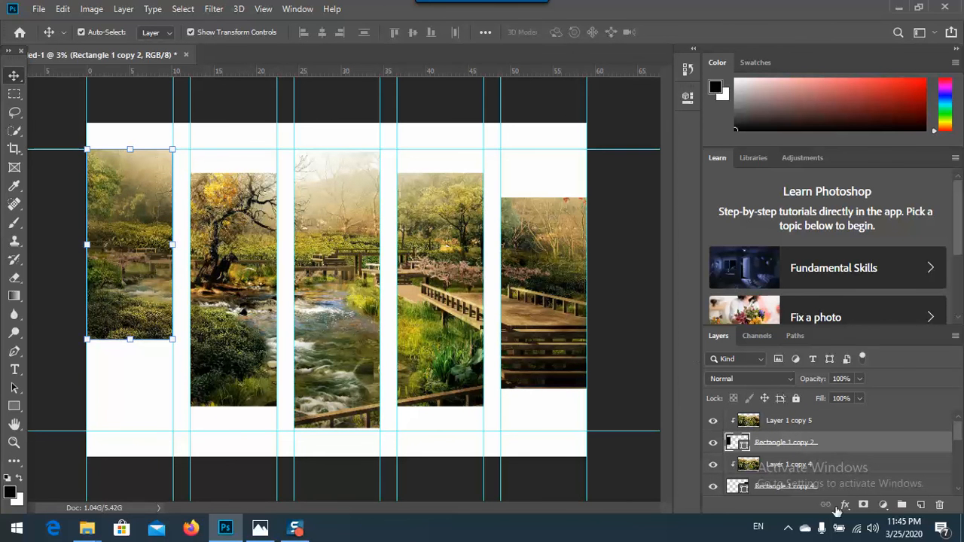
Step: Move Rectangle 1 copy 4 down so the rightmost panel's bottom edge meets the lower horizontal guide
{"action": "left_click", "coordinate": [788, 487]}
{"action": "scroll", "coordinate": [798, 481], "scroll_direction": "down", "scroll_amount": 1}
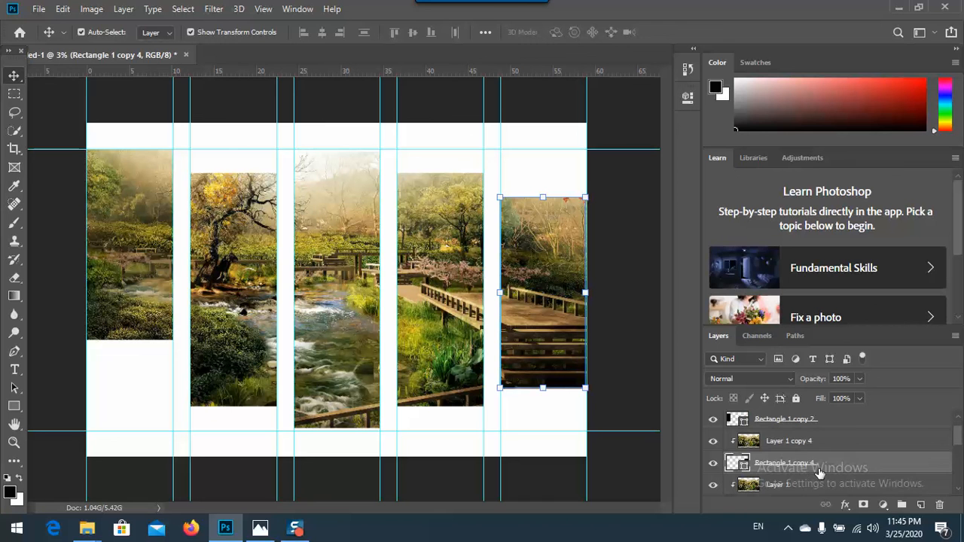
{"action": "key", "text": "Down"}
{"action": "key", "text": "Down"}
{"action": "key", "text": "Down"}
{"action": "key", "text": "Down"}
{"action": "key", "text": "Down"}
{"action": "key", "text": "Down"}
{"action": "key", "text": "Down"}
{"action": "key", "text": "Down"}
{"action": "key", "text": "Down"}
{"action": "key", "text": "Down"}
{"action": "key", "text": "Down"}
{"action": "key", "text": "Down"}
{"action": "key", "text": "Down"}
{"action": "key", "text": "Down"}
{"action": "key", "text": "Down"}
{"action": "key", "text": "Down"}
{"action": "key", "text": "Down"}
{"action": "key", "text": "Down"}
{"action": "key", "text": "Down"}
{"action": "key", "text": "Down"}
{"action": "key", "text": "Down"}
{"action": "key", "text": "Down"}
{"action": "key", "text": "Down"}
{"action": "key", "text": "Down"}
{"action": "key", "text": "Down"}
{"action": "key", "text": "Down"}
{"action": "key", "text": "Down"}
{"action": "key", "text": "Down"}
{"action": "key", "text": "Down"}
{"action": "key", "text": "Down"}
{"action": "key", "text": "Down"}
{"action": "key", "text": "Down"}
{"action": "key", "text": "Down"}
{"action": "key", "text": "Down"}
{"action": "key", "text": "Down"}
{"action": "key", "text": "Down"}
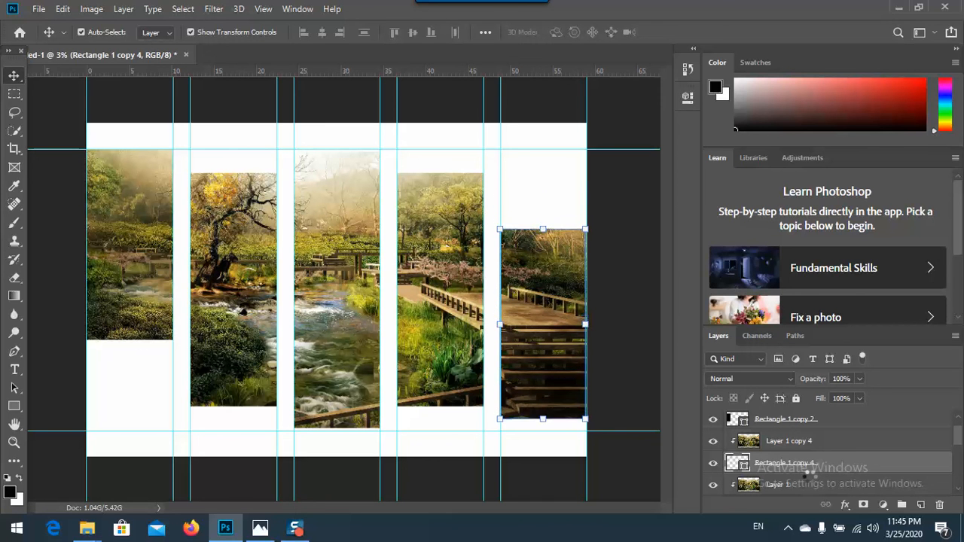
{"action": "key", "text": "Down"}
{"action": "key", "text": "Down"}
{"action": "key", "text": "Down"}
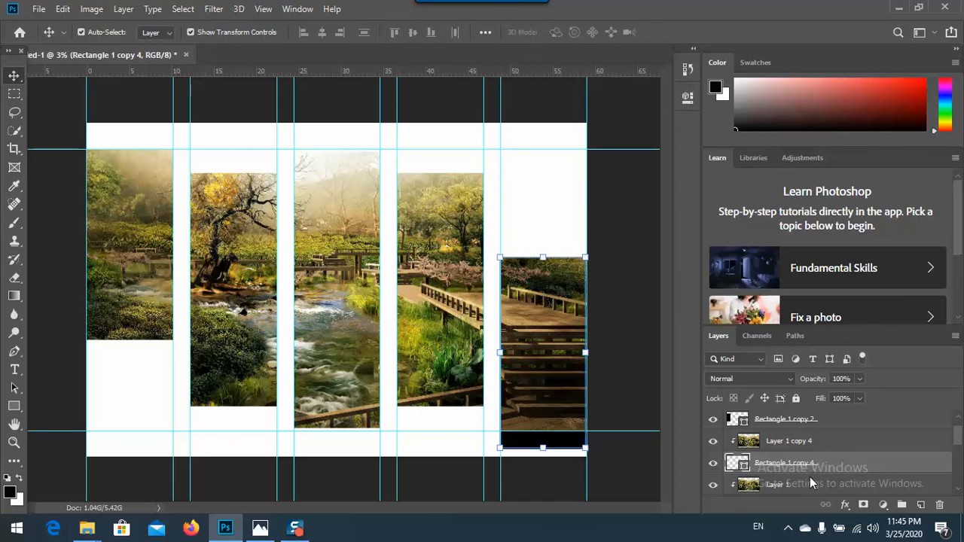
{"action": "key", "text": "Up"}
{"action": "key", "text": "Up"}
{"action": "key", "text": "Up"}
{"action": "key", "text": "Up"}
{"action": "key", "text": "Up"}
{"action": "key", "text": "Up"}
{"action": "key", "text": "Up"}
{"action": "key", "text": "Up"}
{"action": "key", "text": "Up"}
{"action": "key", "text": "Up"}
{"action": "key", "text": "Up"}
{"action": "key", "text": "Up"}
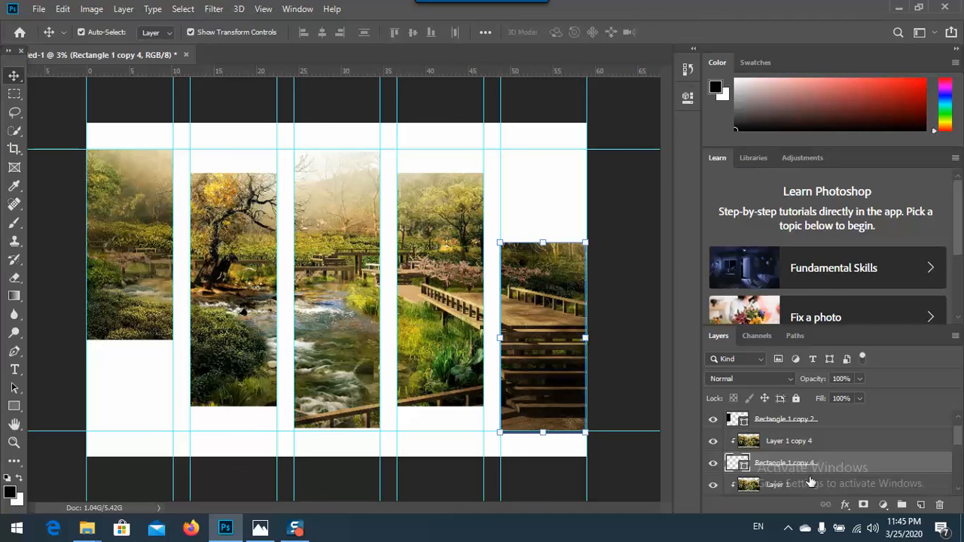
Step: Move Rectangle 1 copy 3 down so the fourth panel's bottom edge sits slightly above the lower horizontal guide
{"action": "scroll", "coordinate": [800, 478], "scroll_direction": "down", "scroll_amount": 1}
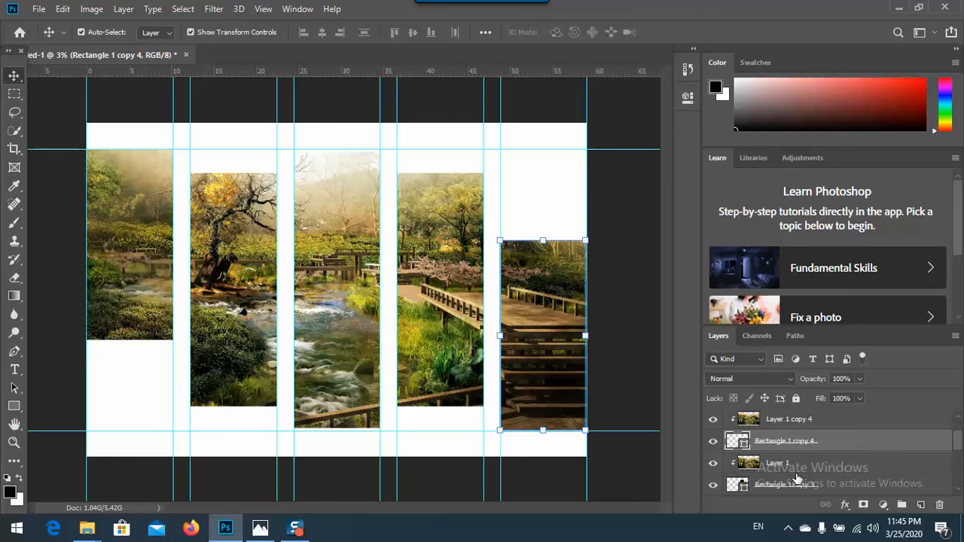
{"action": "left_click", "coordinate": [786, 466]}
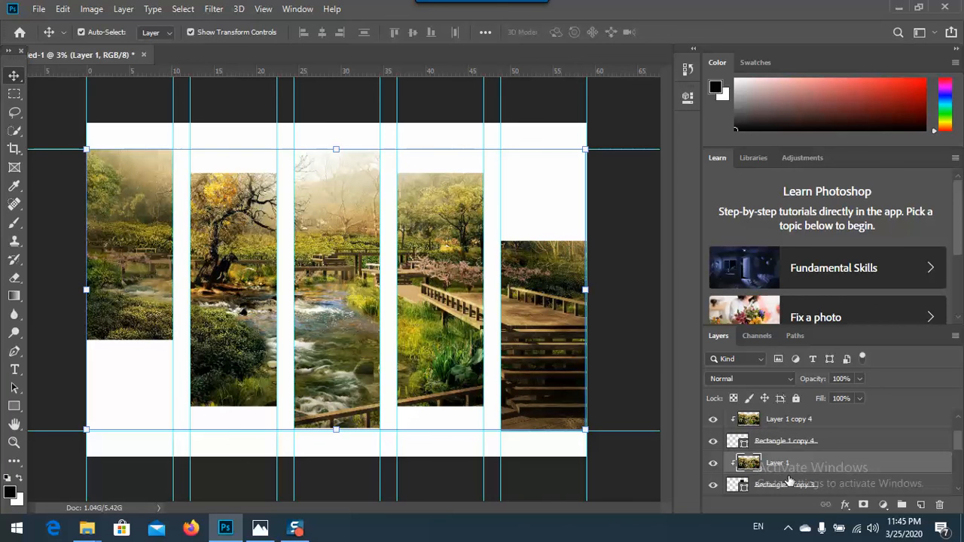
{"action": "left_click", "coordinate": [788, 484]}
{"action": "key", "text": "Down"}
{"action": "key", "text": "Down"}
{"action": "key", "text": "Down"}
{"action": "key", "text": "Down"}
{"action": "key", "text": "Down"}
{"action": "key", "text": "Down"}
{"action": "key", "text": "Down"}
{"action": "key", "text": "Down"}
{"action": "key", "text": "Down"}
{"action": "key", "text": "Down"}
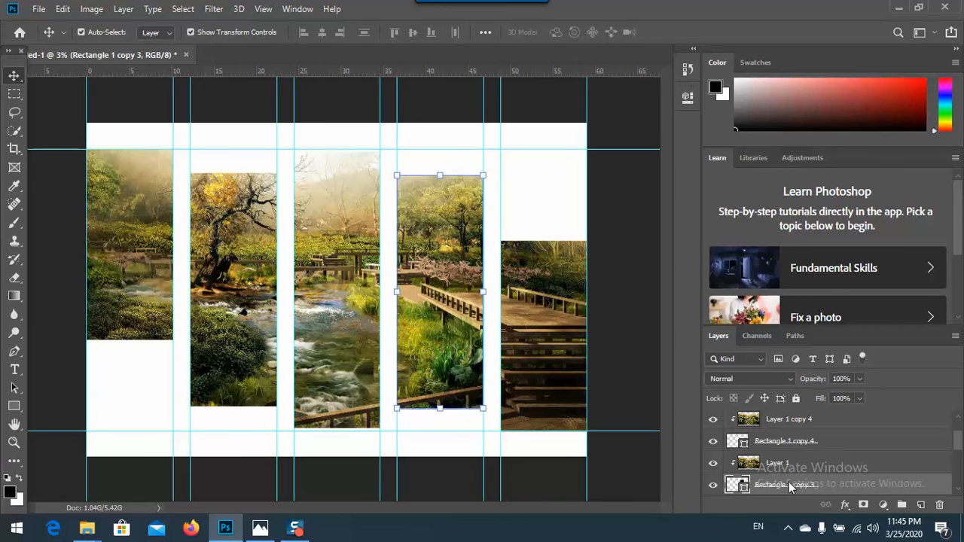
Step: Move Rectangle 1 copy up until the second panel's top edge sits just below the upper horizontal guide, and deselect all layers
{"action": "scroll", "coordinate": [787, 482], "scroll_direction": "down", "scroll_amount": 2}
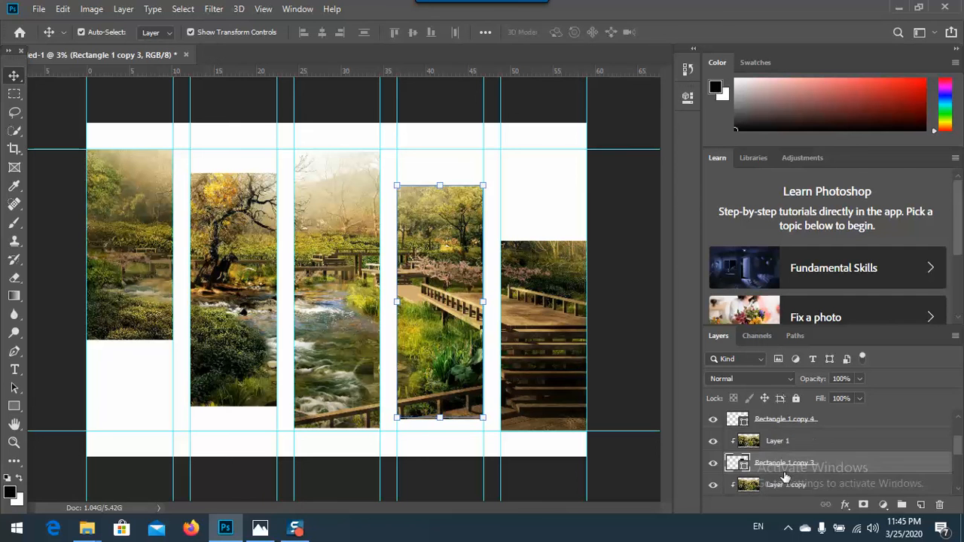
{"action": "left_click", "coordinate": [781, 484]}
{"action": "key", "text": "Up"}
{"action": "key", "text": "Up"}
{"action": "key", "text": "Up"}
{"action": "key", "text": "Up"}
{"action": "key", "text": "Up"}
{"action": "key", "text": "Up"}
{"action": "key", "text": "Up"}
{"action": "key", "text": "Up"}
{"action": "key", "text": "Up"}
{"action": "key", "text": "Up"}
{"action": "key", "text": "Up"}
{"action": "key", "text": "Up"}
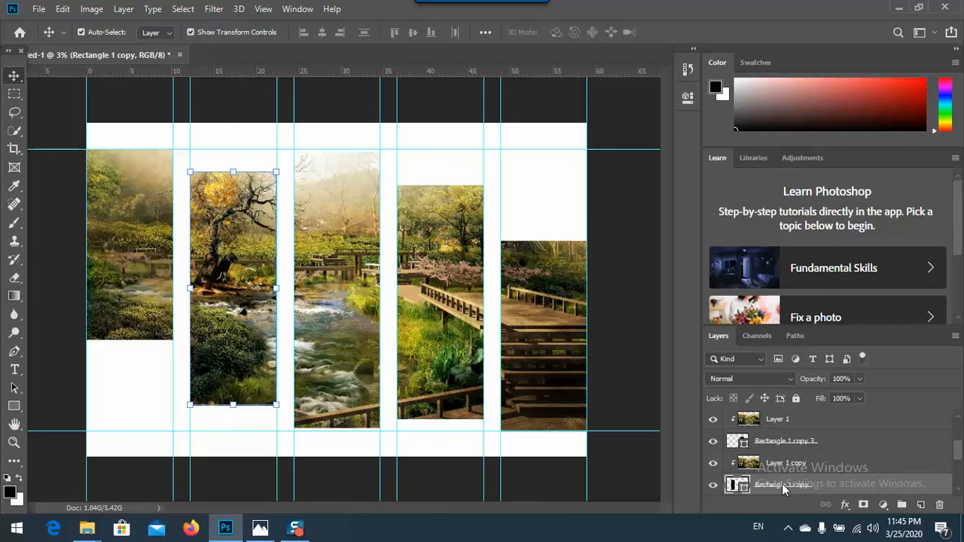
{"action": "key", "text": "Up"}
{"action": "key", "text": "Up"}
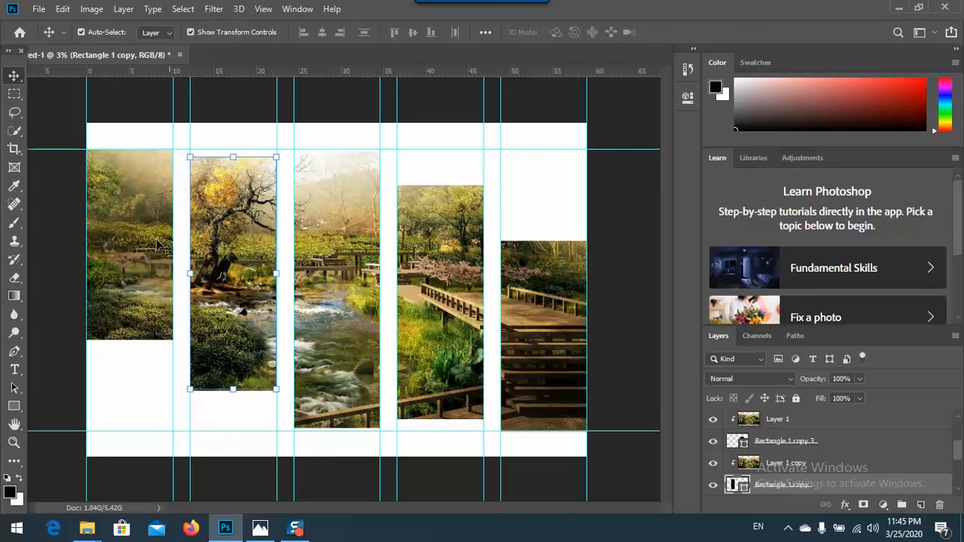
{"action": "key", "text": "Up"}
{"action": "key", "text": "Up"}
{"action": "key", "text": "Up"}
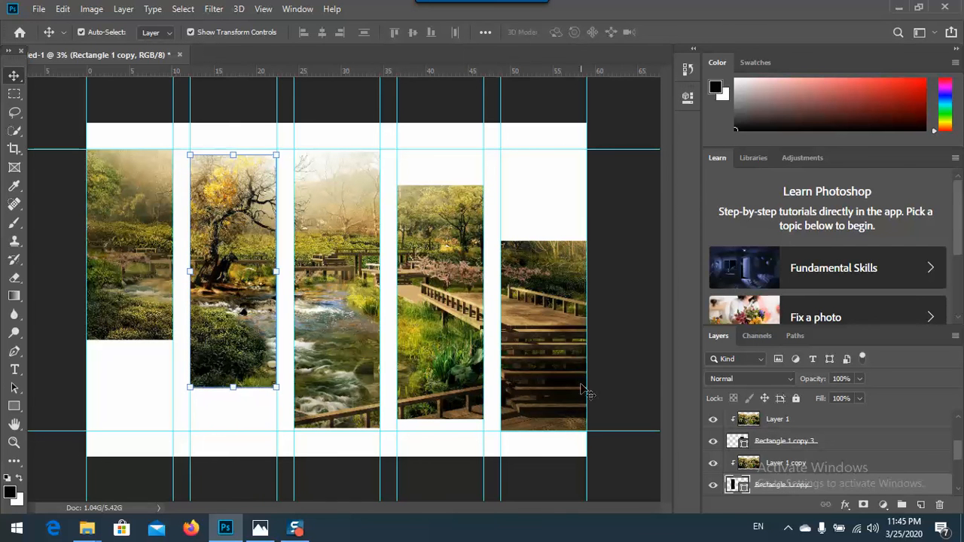
{"action": "left_click", "coordinate": [631, 360]}
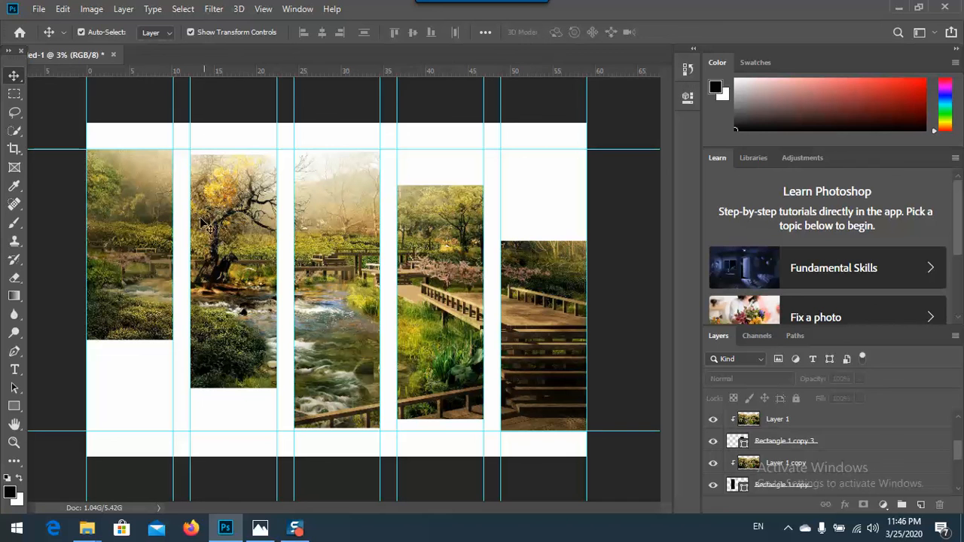